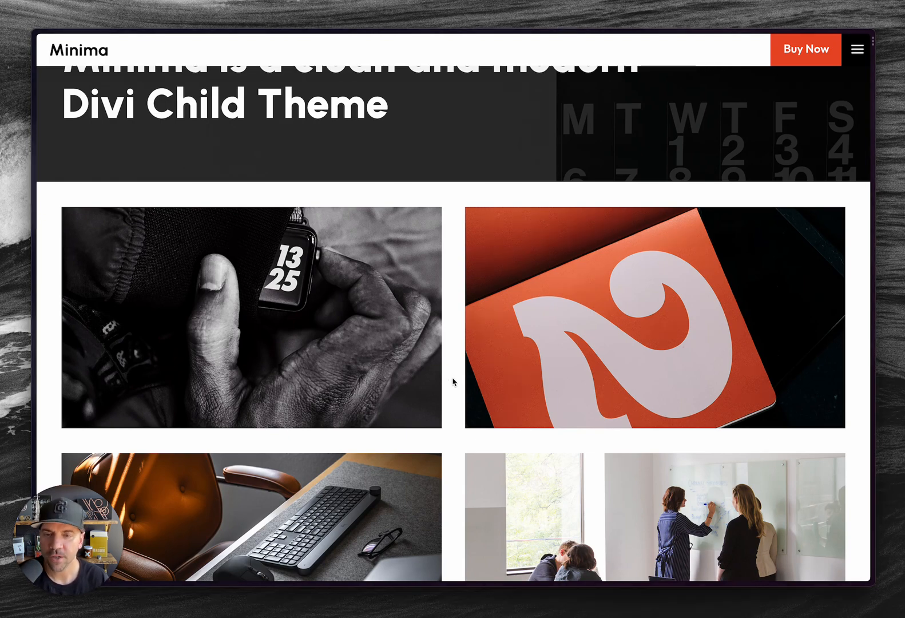
# Preview the hover overlays on the image blurbs in the Minima page's four-image grid.
pyautogui.scroll(2, 453, 382)
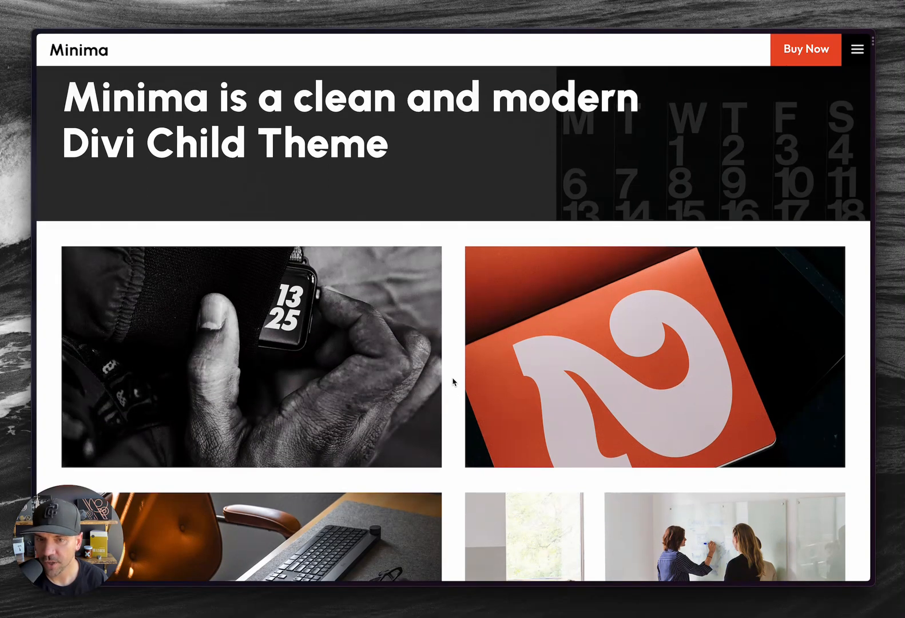
pyautogui.moveTo(347, 390)
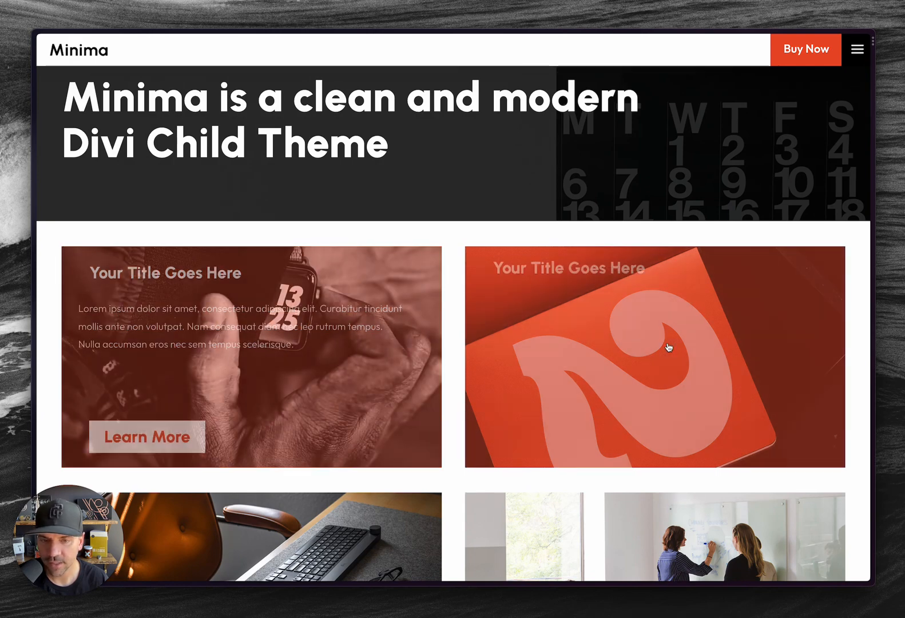
pyautogui.scroll(-3, 521, 384)
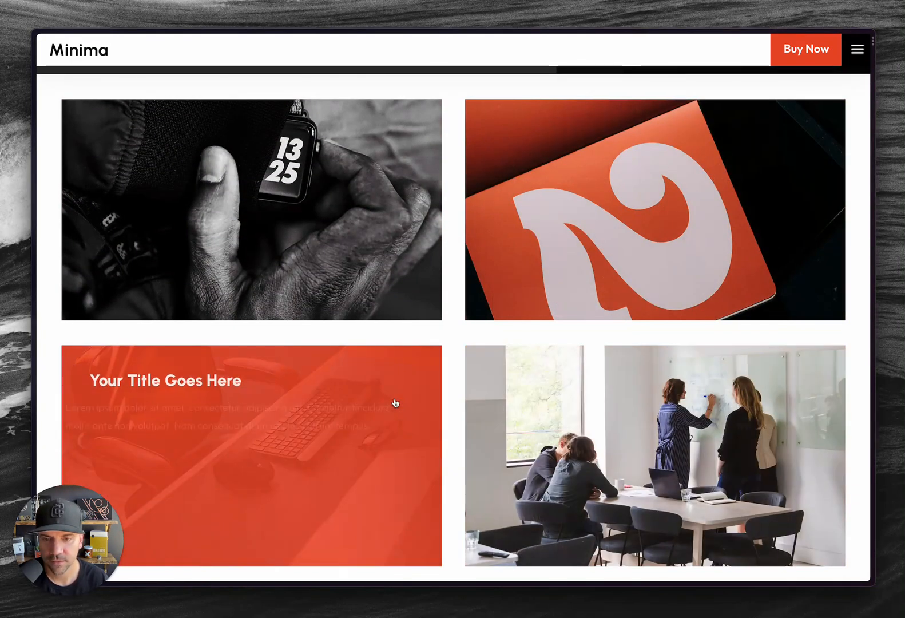
# Switch to the Coastal demo site and preview the hover effect on its image grid.
pyautogui.hotkey('ctrl', 'Tab')
pyautogui.scroll(-15, 448, 365)
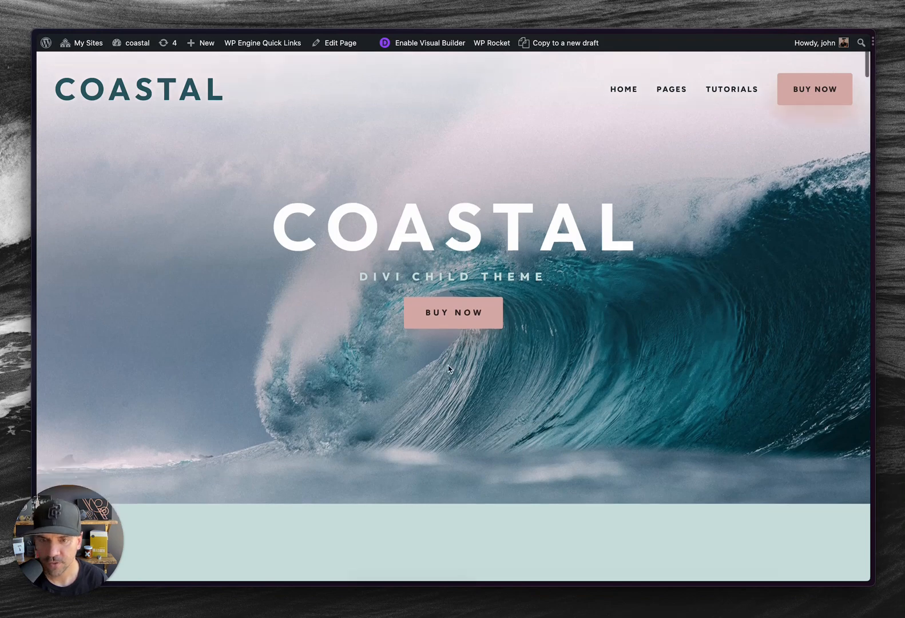
pyautogui.scroll(-10, 448, 368)
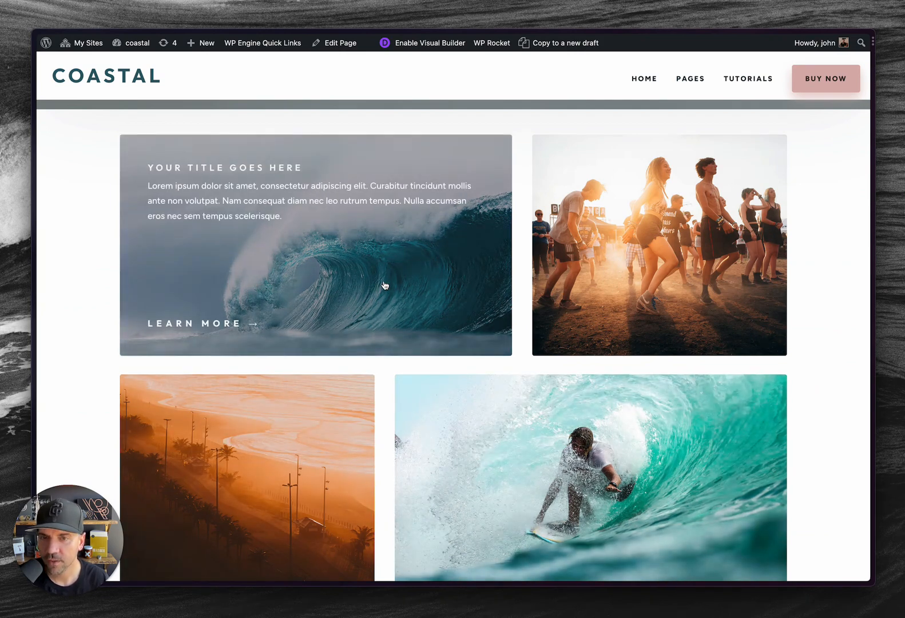
# Switch to the Parkview Christian Church site and preview the hover effects on its three location cards.
pyautogui.hotkey('alt', 'Tab')
pyautogui.hotkey('alt', 'Tab')
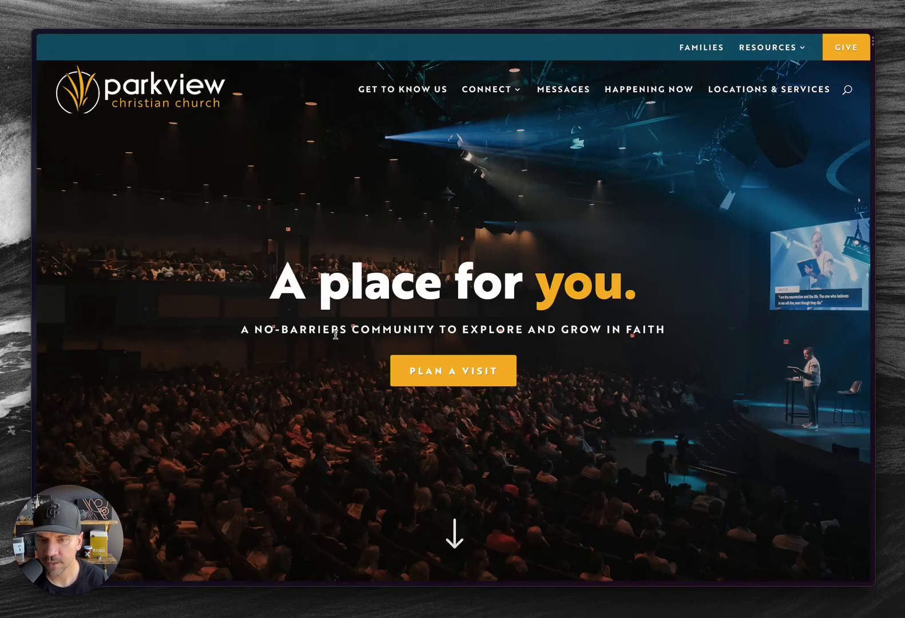
pyautogui.scroll(-10, 335, 334)
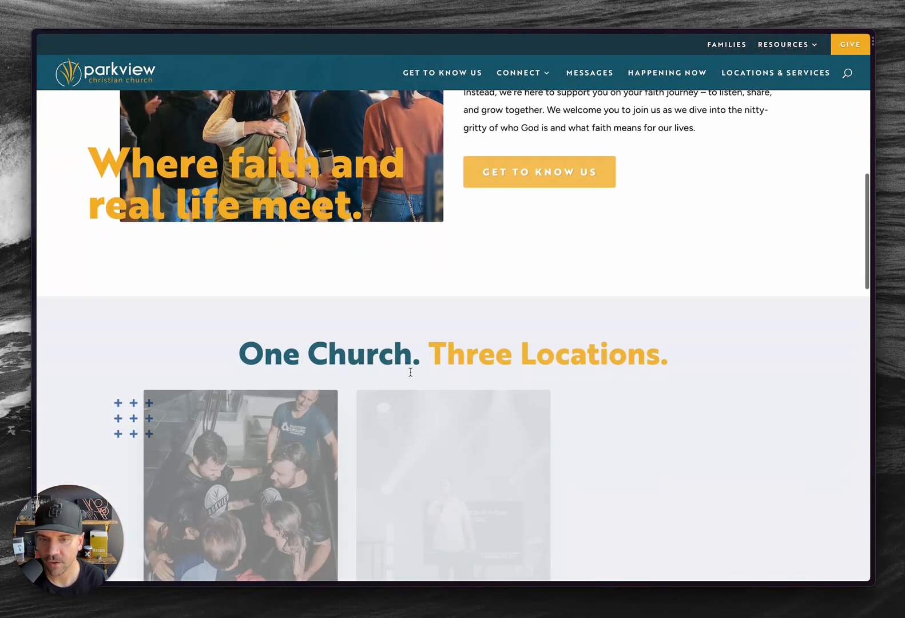
pyautogui.scroll(-3, 410, 371)
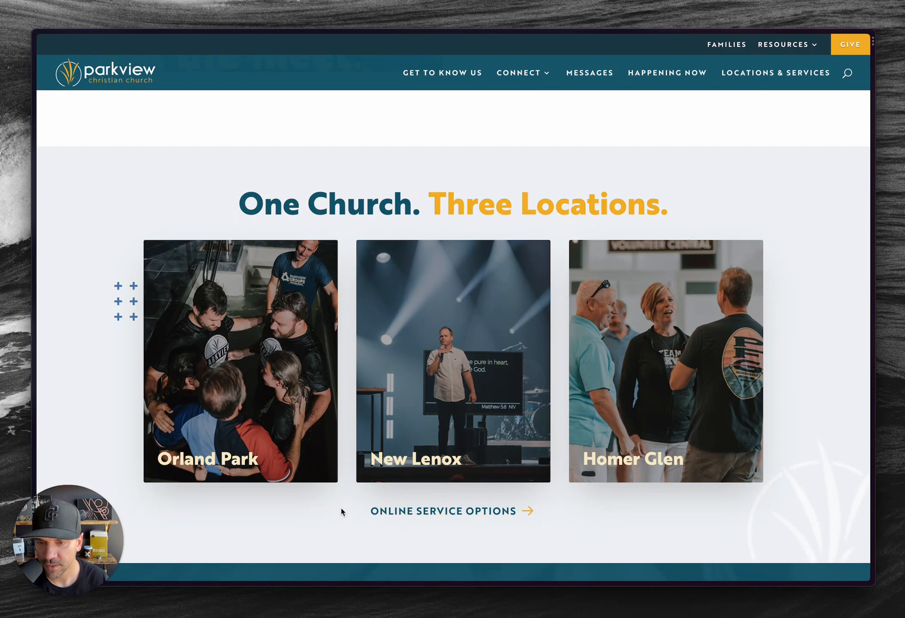
pyautogui.moveTo(266, 378)
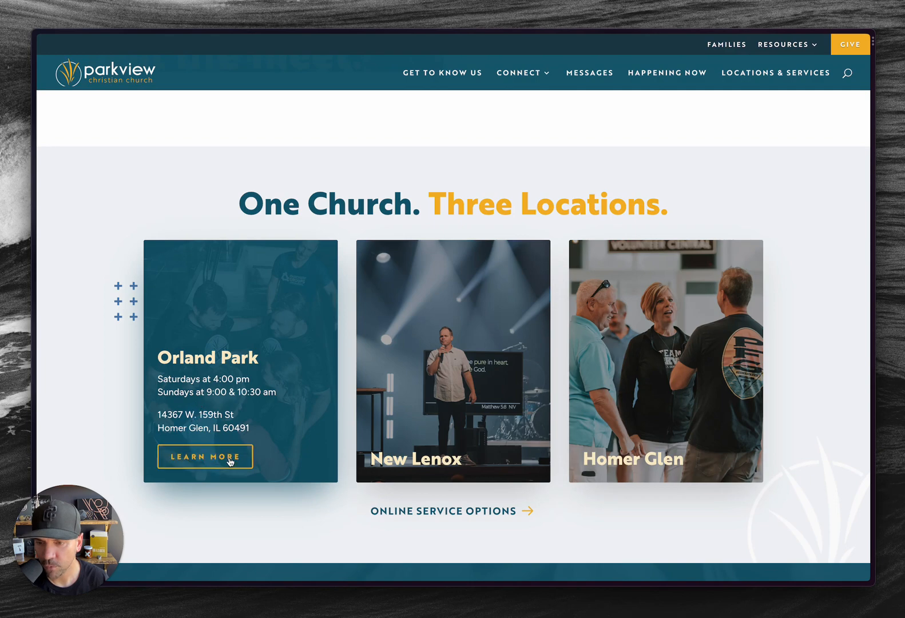
pyautogui.moveTo(650, 359)
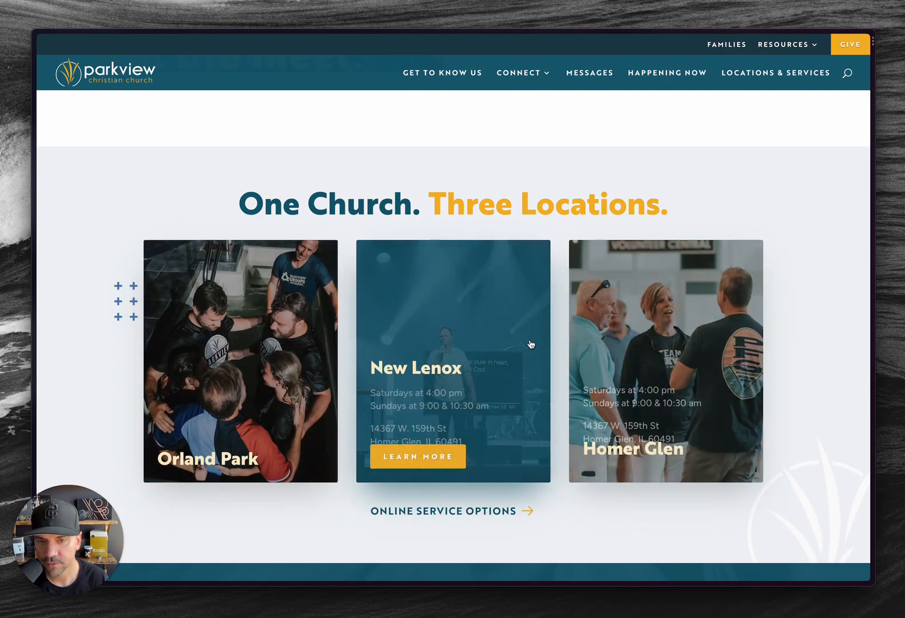
pyautogui.moveTo(284, 331)
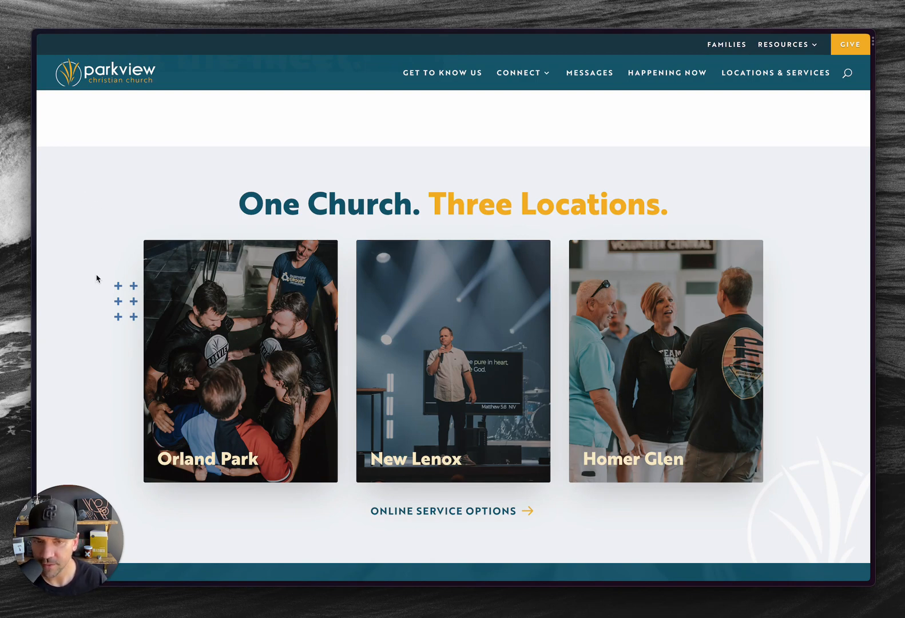
# Go back through the Coastal demo site to the live Minima page's image grid.
pyautogui.hotkey('alt', 'Tab')
pyautogui.hotkey('alt', 'Tab')
pyautogui.hotkey('alt', 'Tab')
pyautogui.hotkey('alt', 'Tab')
pyautogui.hotkey('alt', 'Tab')
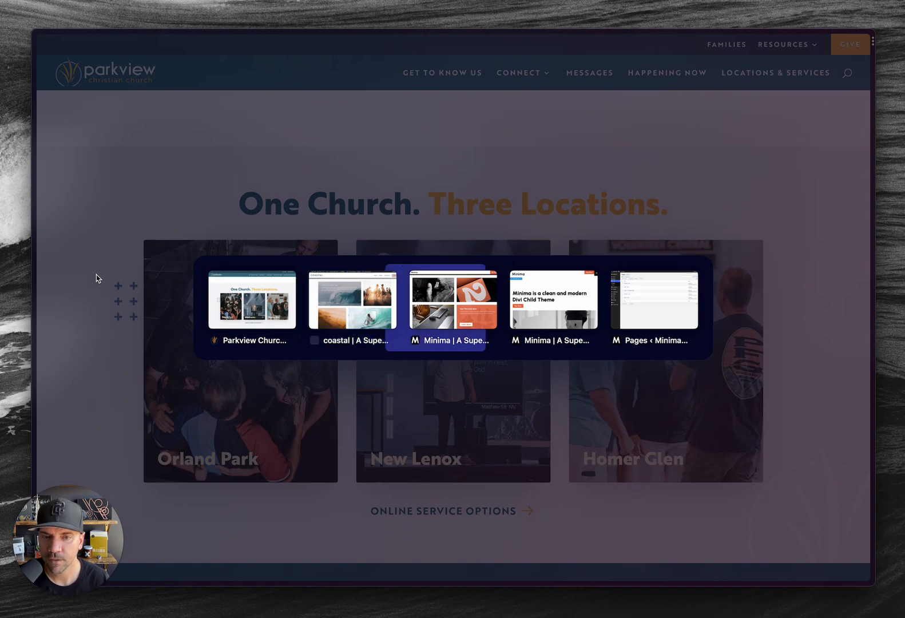
pyautogui.hotkey('alt', 'Tab')
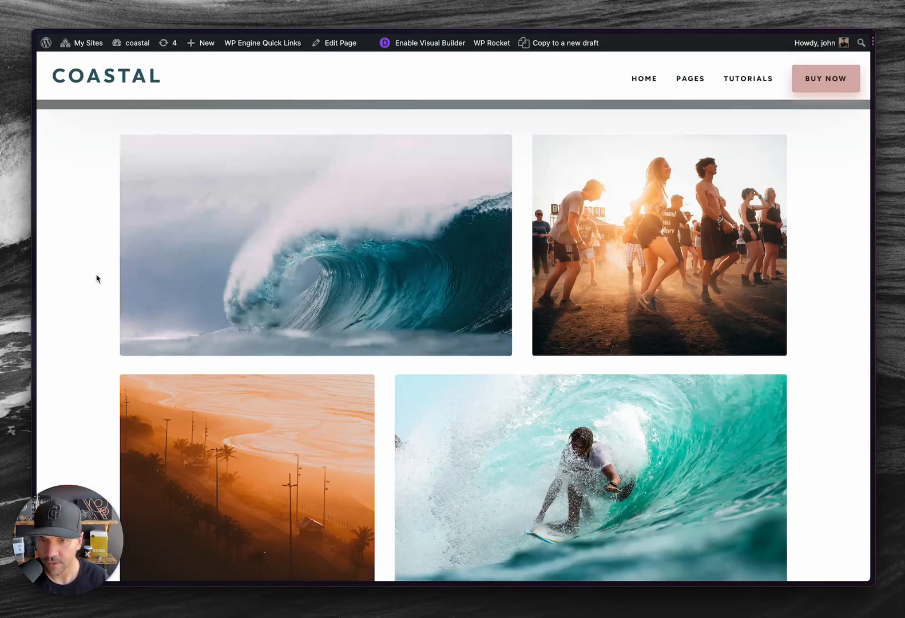
pyautogui.hotkey('alt', 'Tab')
pyautogui.hotkey('alt', 'Tab')
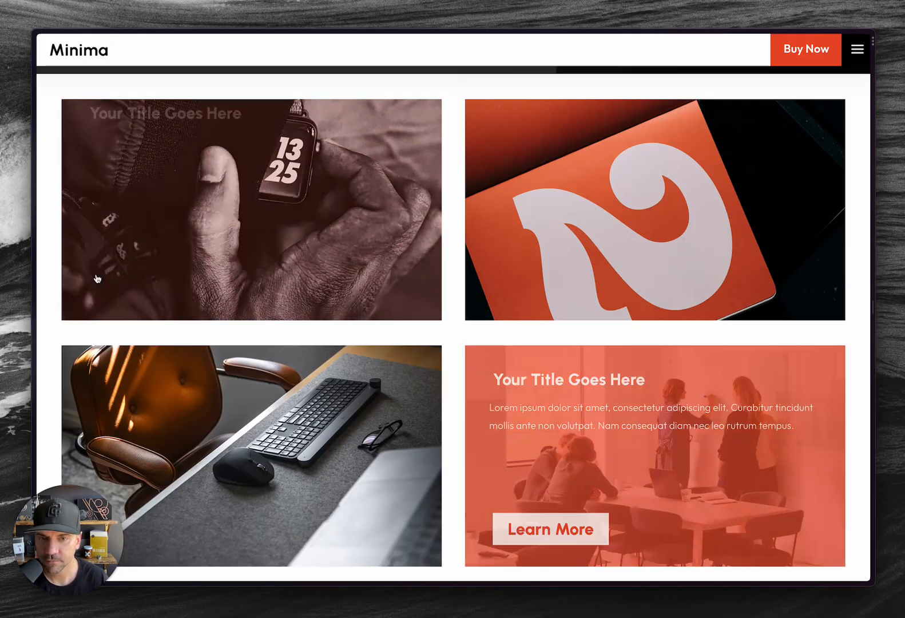
# Switch to the Minima page open in the Divi Visual Builder and find the four-blurb section above the FAQs.
pyautogui.hotkey('alt', 'Tab')
pyautogui.hotkey('alt', 'Tab')
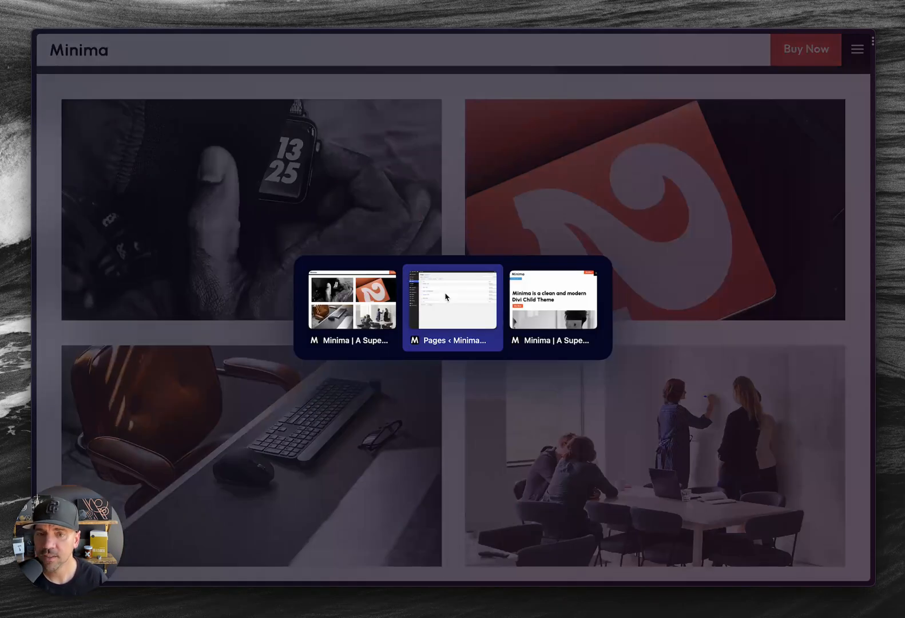
pyautogui.scroll(-3, 443, 286)
pyautogui.scroll(-20, 443, 286)
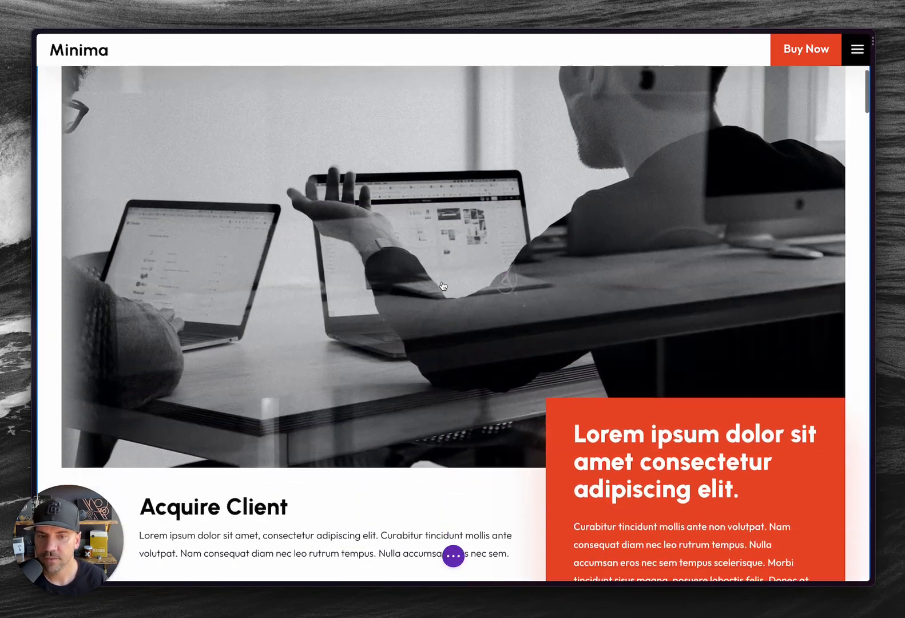
pyautogui.scroll(-20, 442, 285)
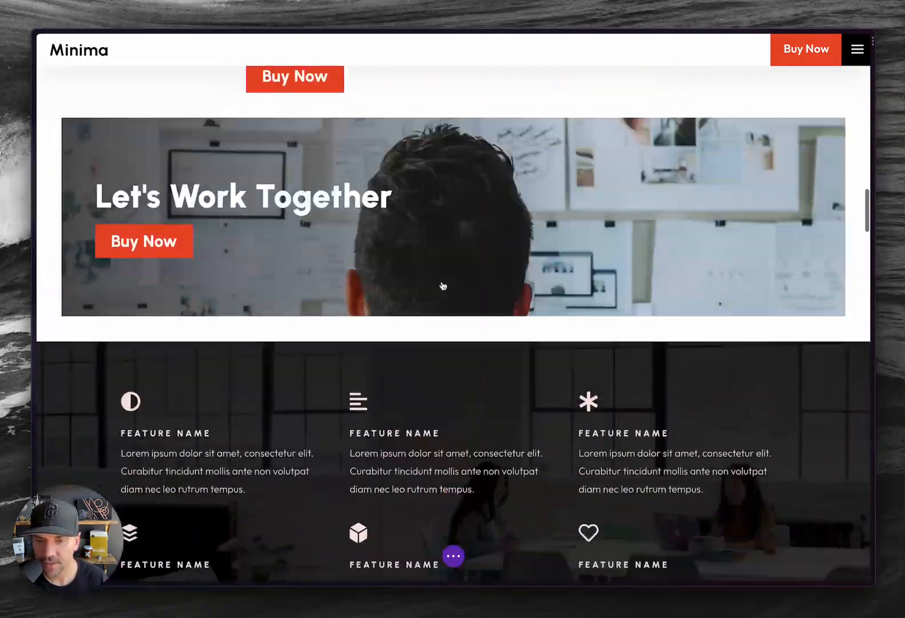
pyautogui.scroll(-10, 443, 286)
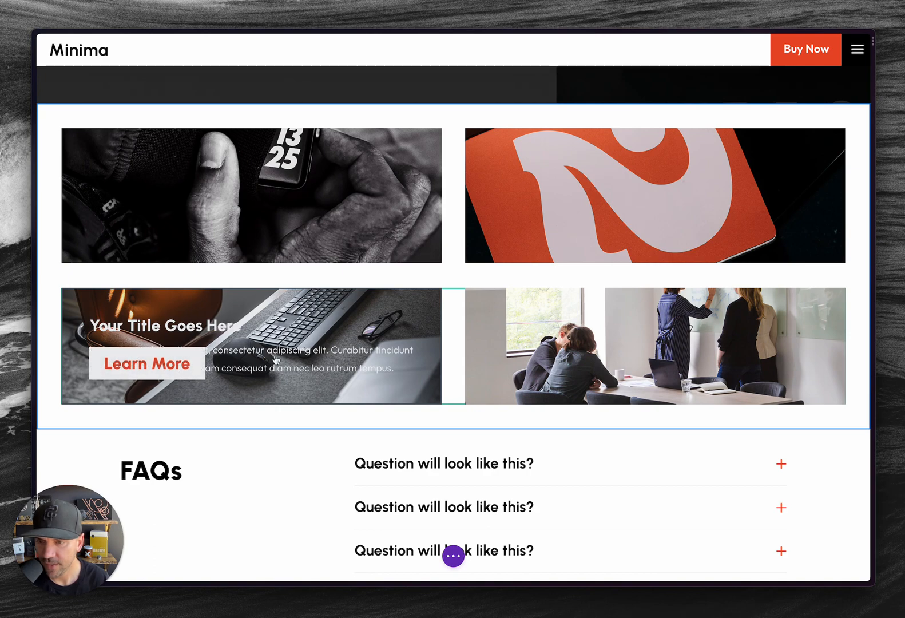
pyautogui.scroll(1, 227, 253)
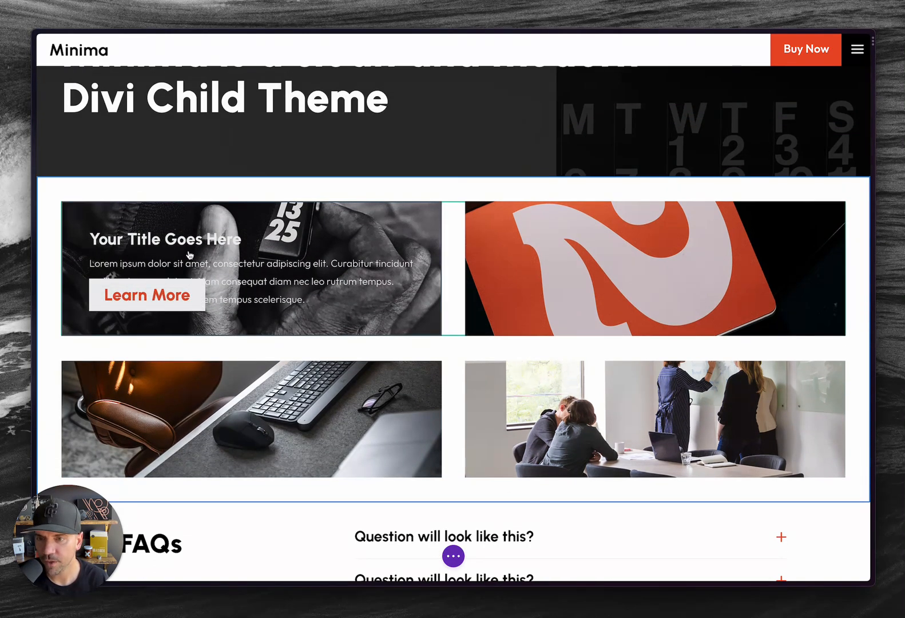
# Open the settings of the watch-image blurb, review its title and body content, and close the settings.
pyautogui.moveTo(192, 255)
pyautogui.click(225, 230)
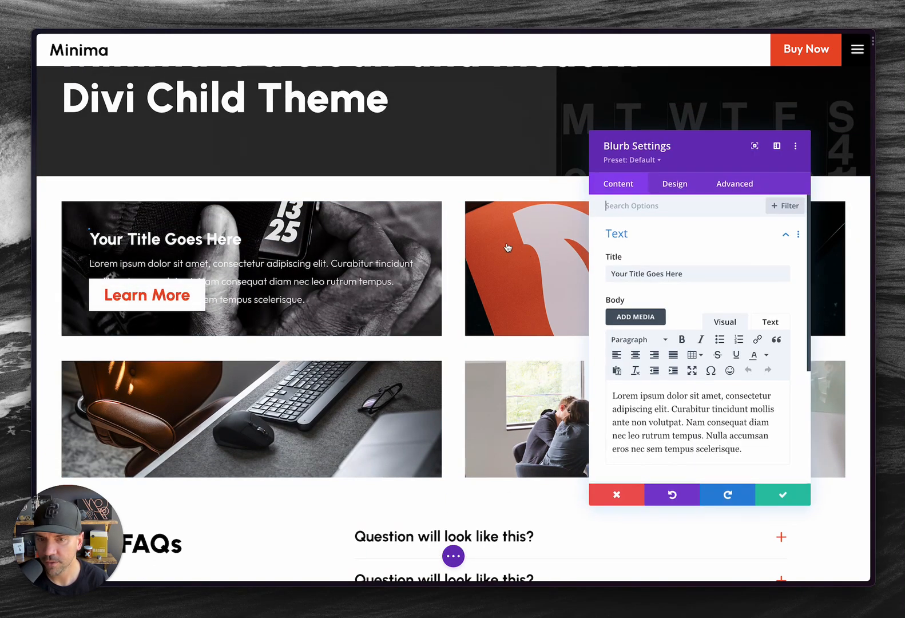
pyautogui.scroll(-1, 663, 366)
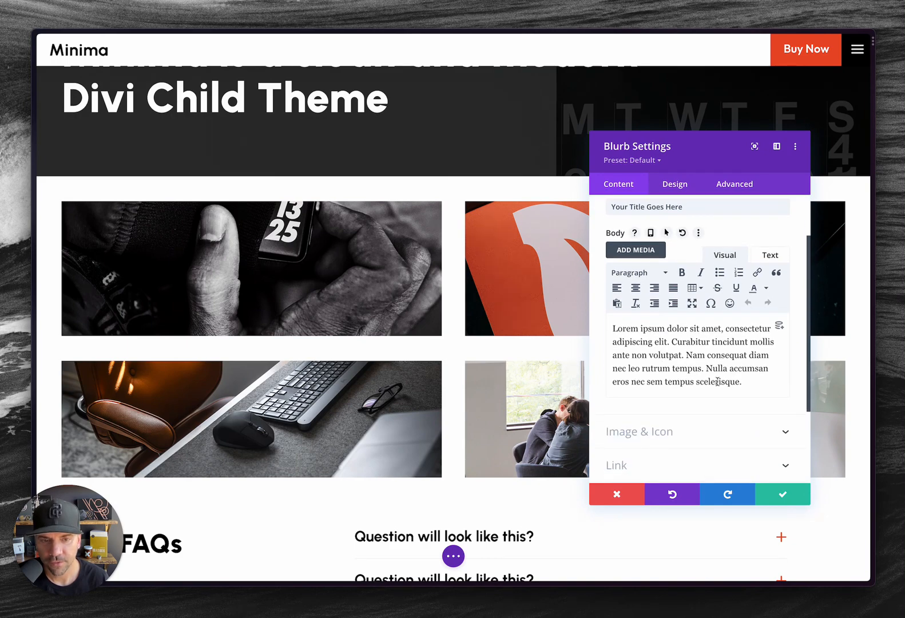
pyautogui.moveTo(164, 297)
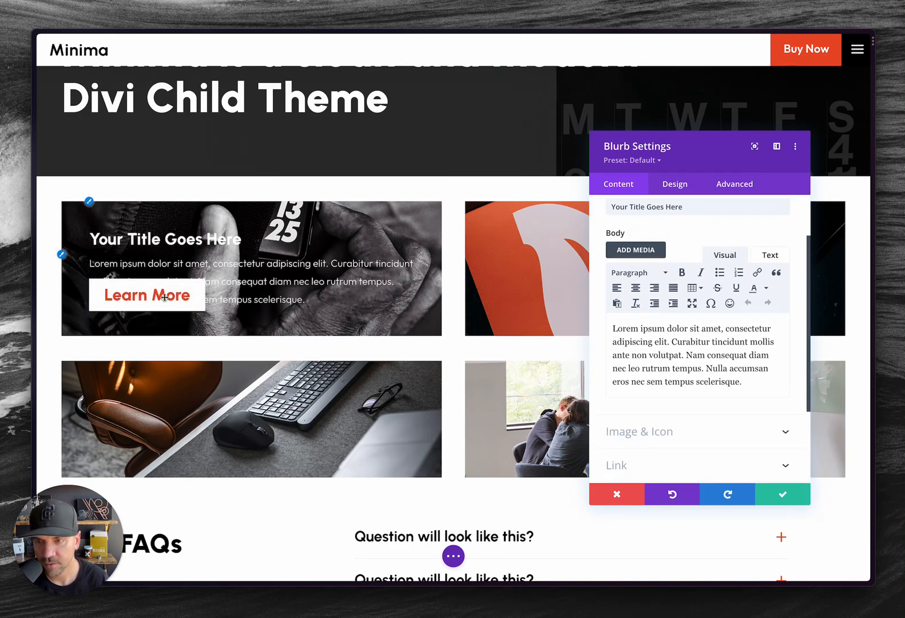
pyautogui.click(766, 494)
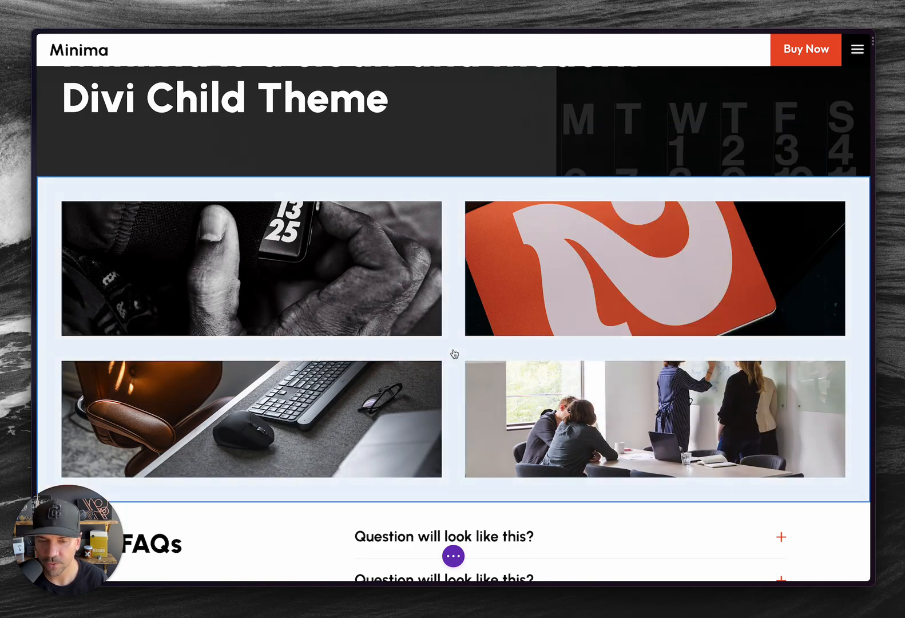
# Return from the Visual Builder to the live Minima page.
pyautogui.hotkey('ctrl', 'Tab')
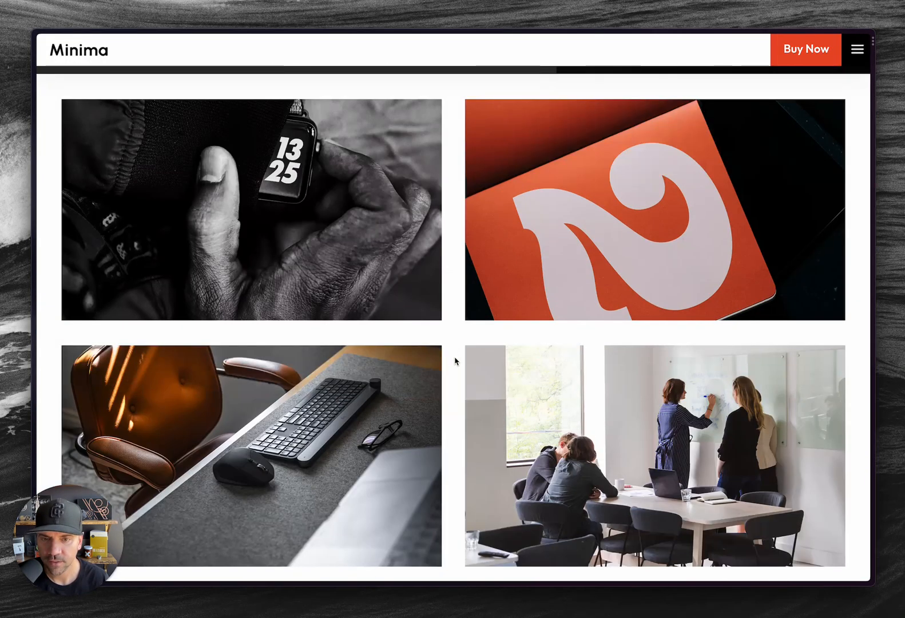
pyautogui.hotkey('ctrl', 'Tab')
pyautogui.hotkey('ctrl', 'Tab')
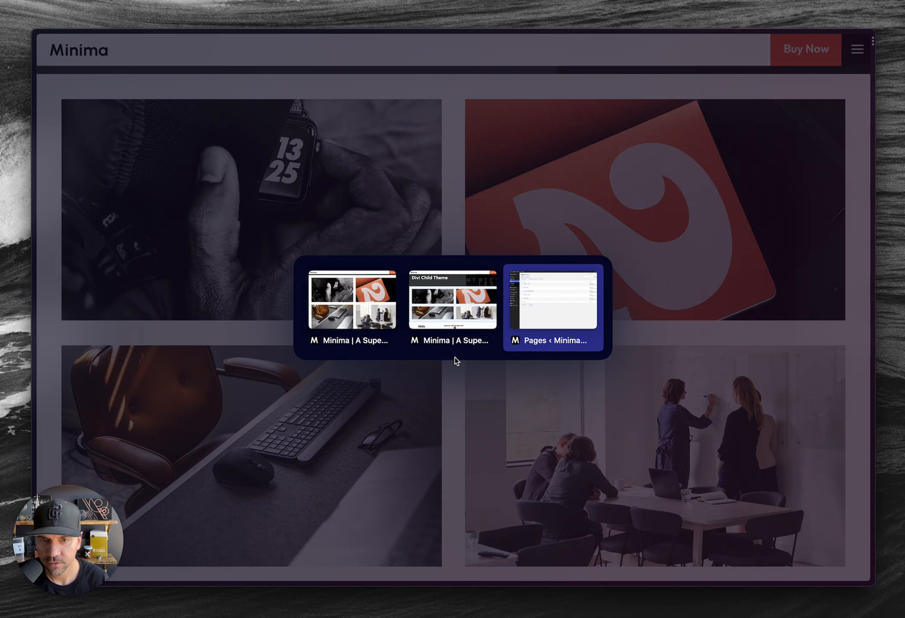
pyautogui.hotkey('ctrl', 'Tab')
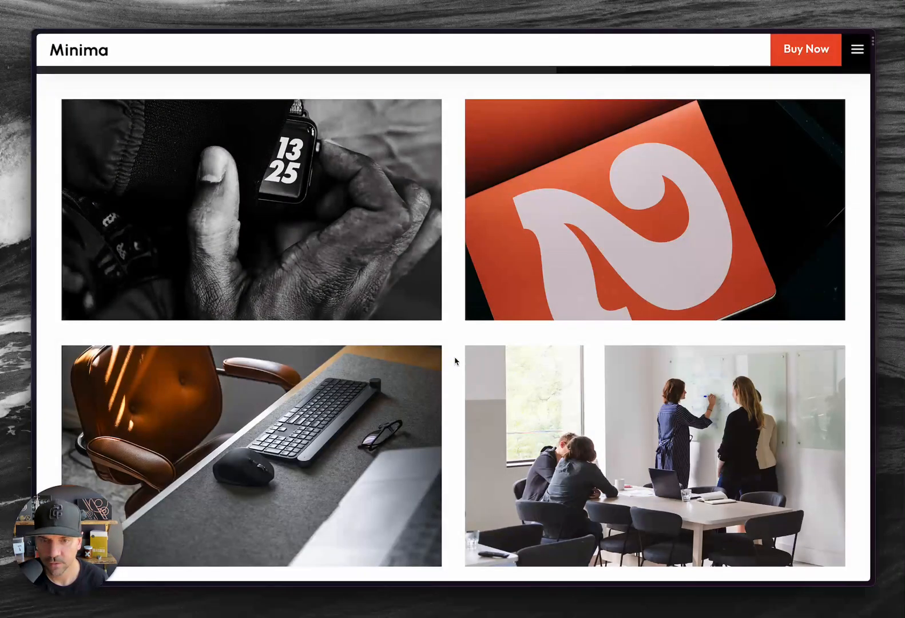
# Switch to Nova and examine the BLURB LINKS rules in style.css, including the 980px and 767px media queries.
pyautogui.press('super+Tab')
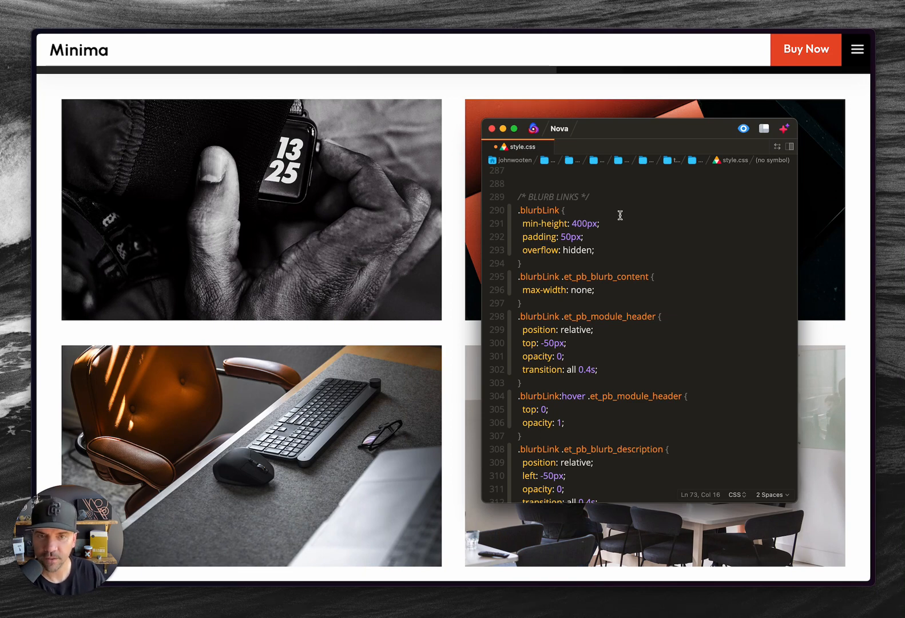
pyautogui.scroll(-15, 622, 285)
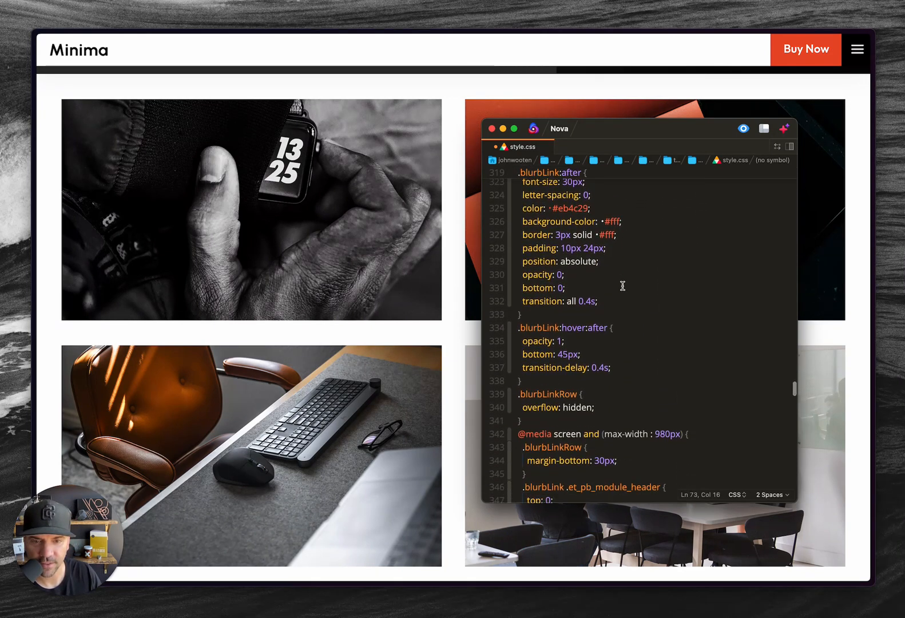
pyautogui.scroll(-15, 622, 286)
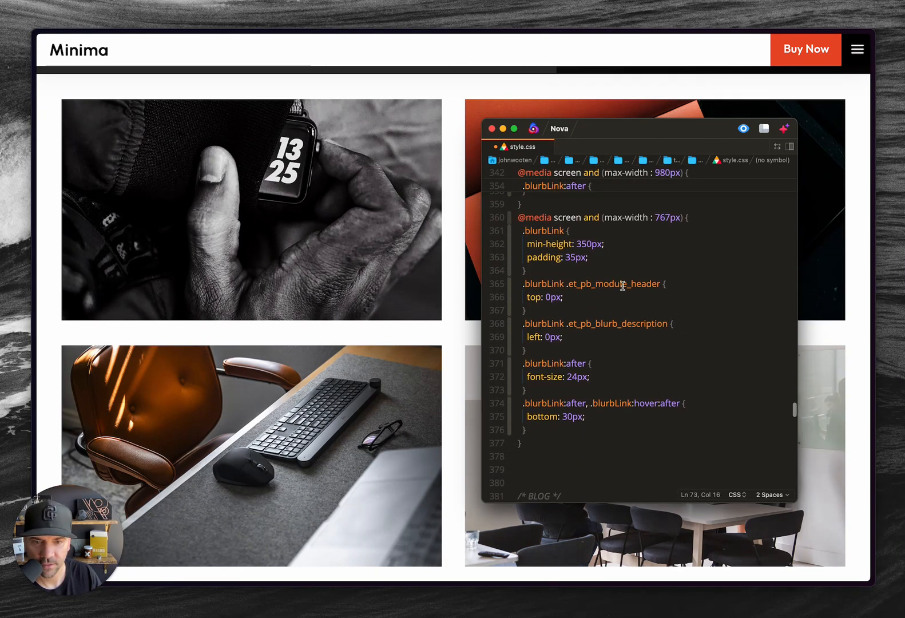
pyautogui.scroll(20, 622, 285)
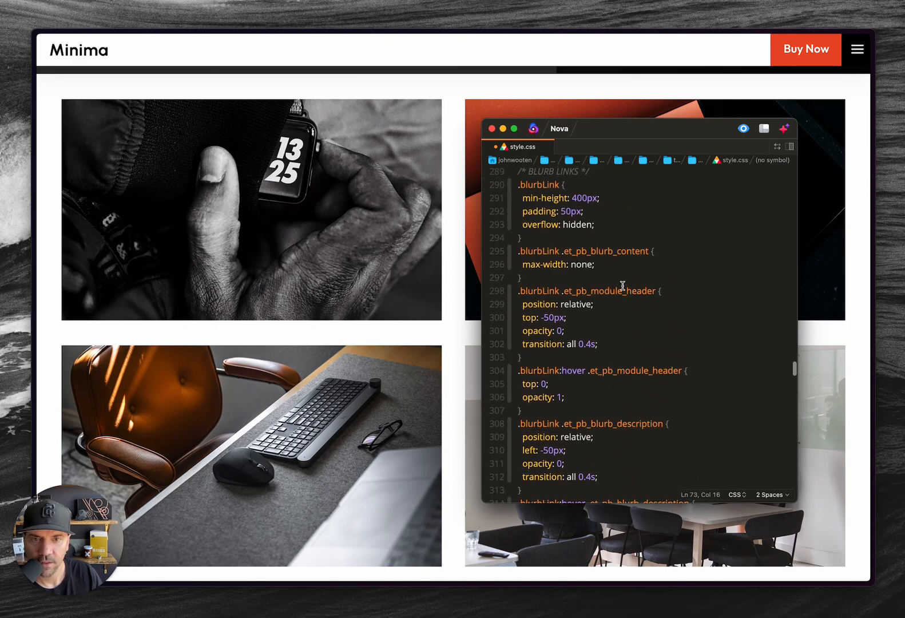
pyautogui.scroll(5, 622, 285)
pyautogui.scroll(-5, 623, 285)
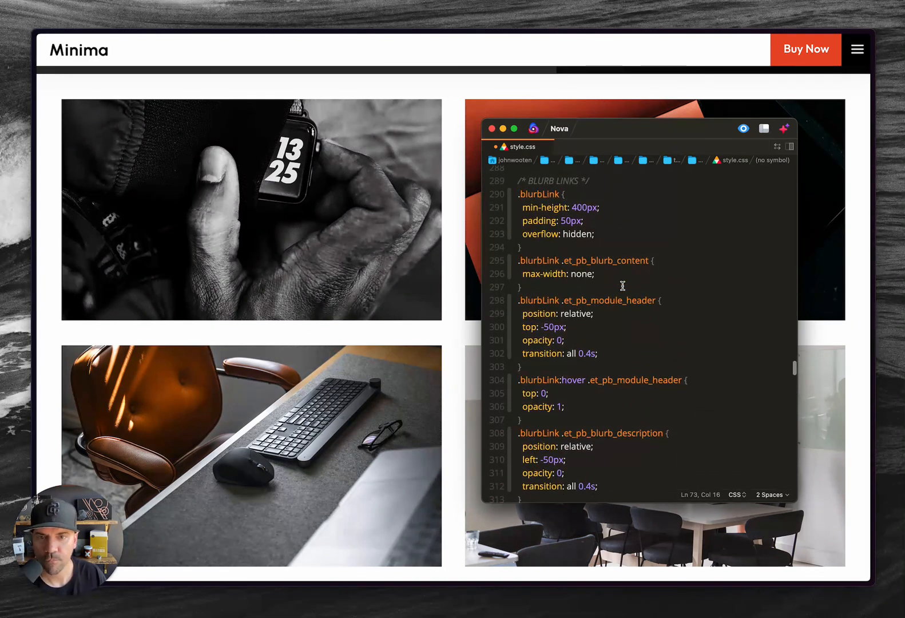
pyautogui.click(548, 248)
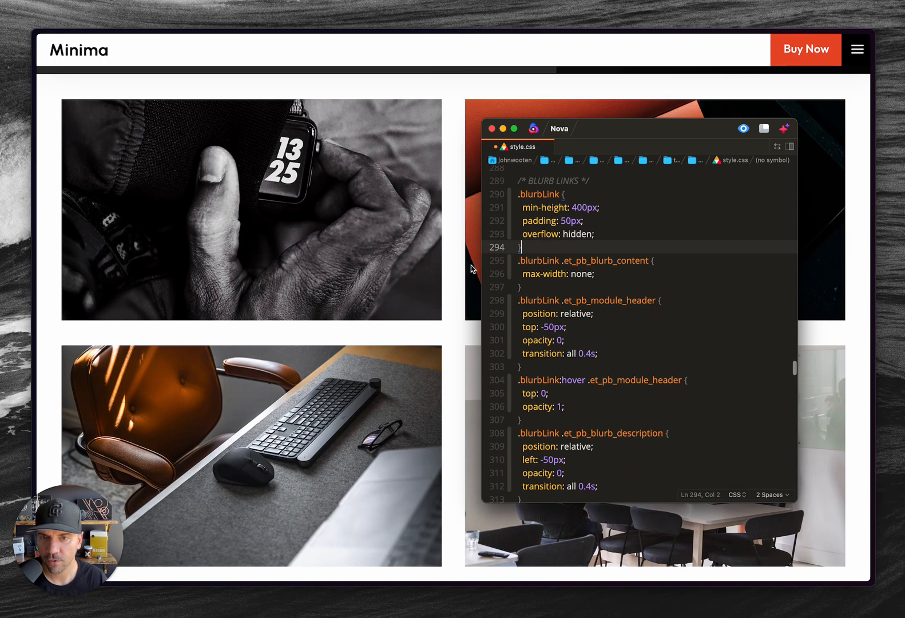
# Open the Divi Theme Options in the Minima WordPress admin, look through the general settings, and return to the live page.
pyautogui.click(457, 272)
pyautogui.hotkey('ctrl', 'Tab')
pyautogui.hotkey('ctrl', 'Tab')
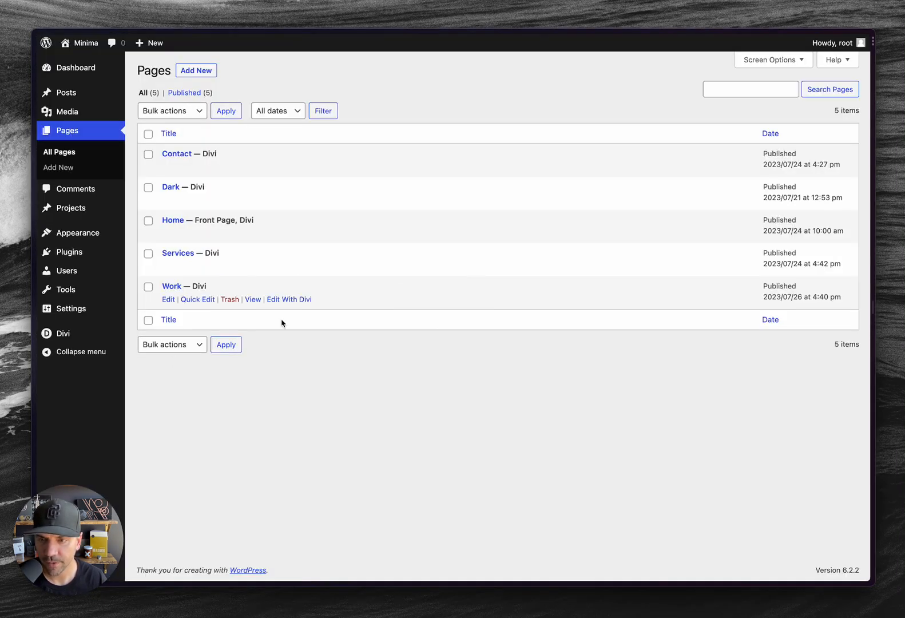
pyautogui.moveTo(63, 333)
pyautogui.click(153, 336)
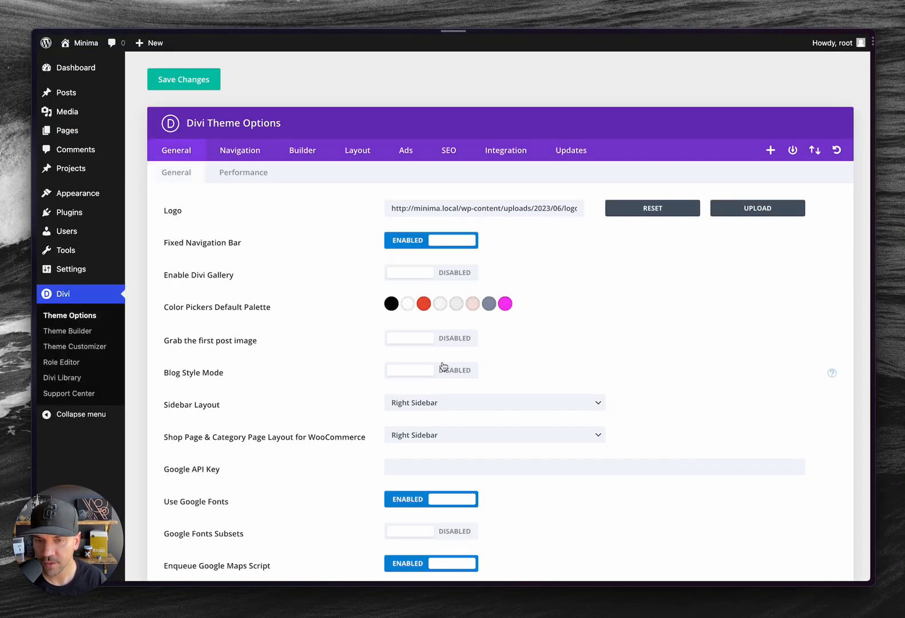
pyautogui.scroll(-15, 443, 366)
pyautogui.hotkey('ctrl', 'Tab')
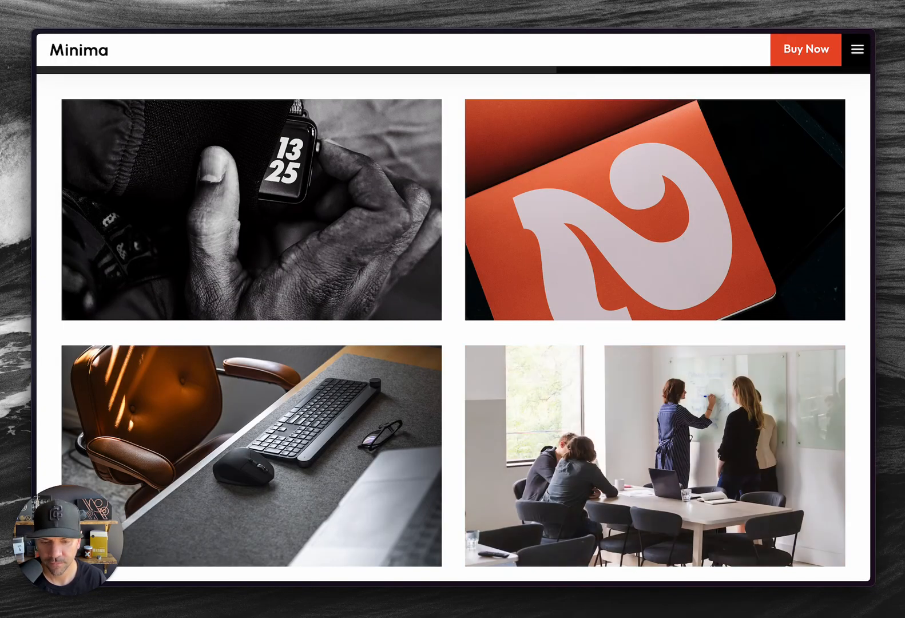
# Review the .blurbLink rules of style.css in Nova, return to the Minima page and preview the blurbs' hover overlays.
pyautogui.press('super+Tab')
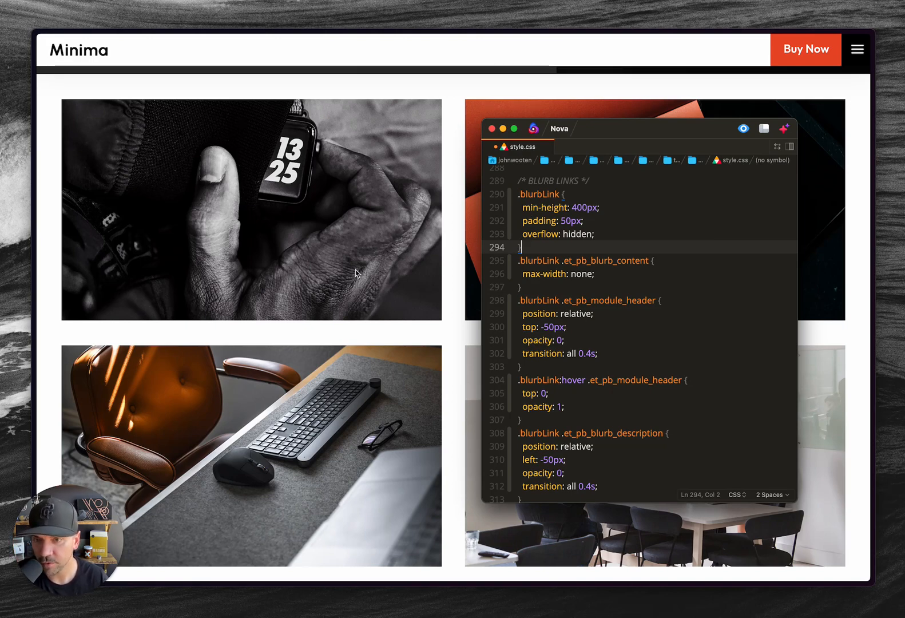
pyautogui.click(454, 271)
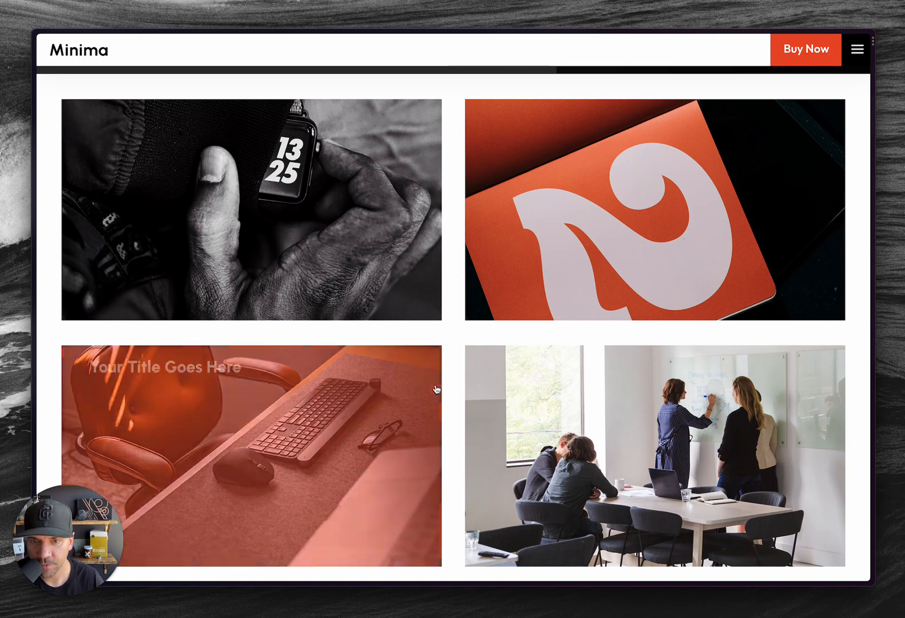
pyautogui.moveTo(583, 270)
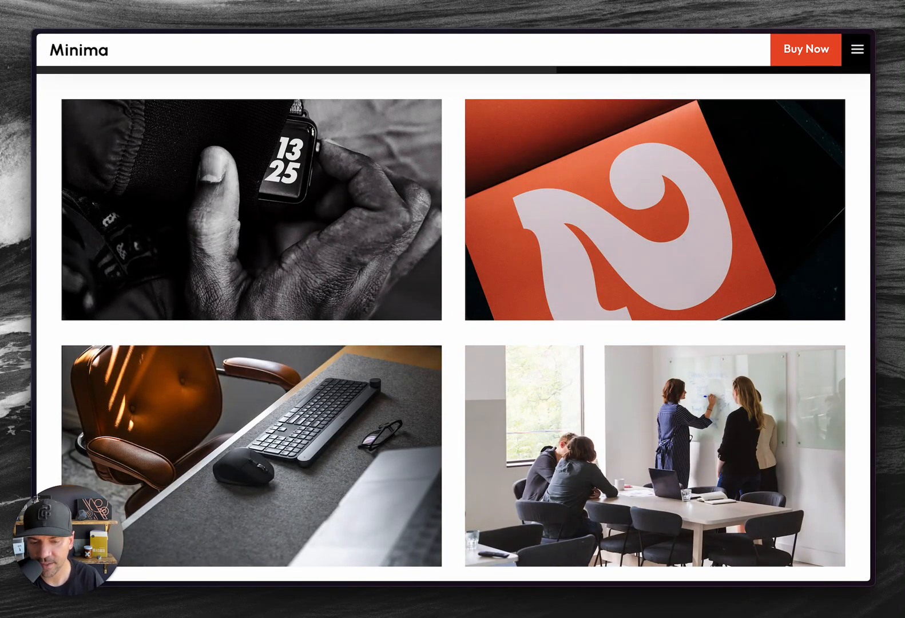
pyautogui.hotkey('alt', 'Tab')
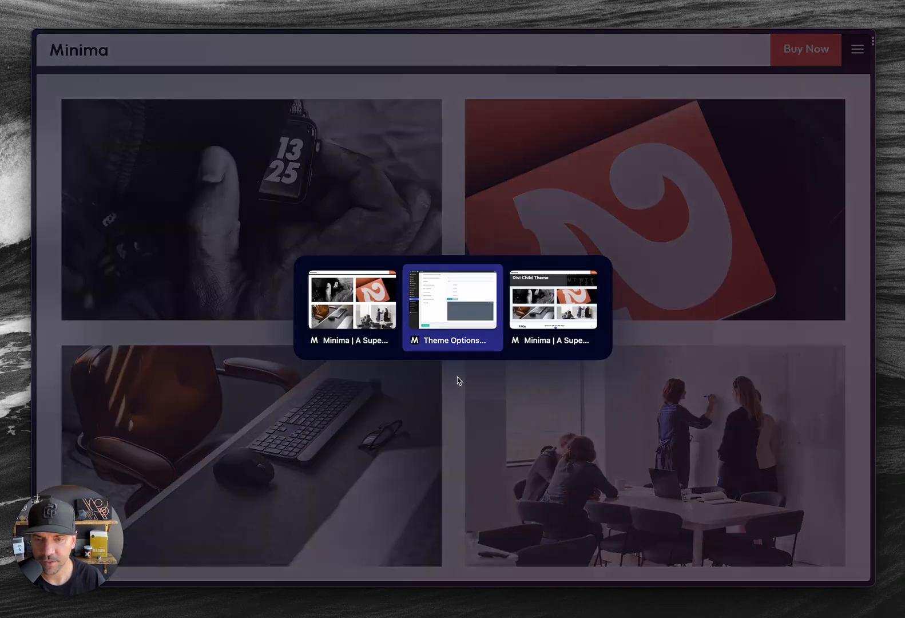
pyautogui.hotkey('shift', 'Tab')
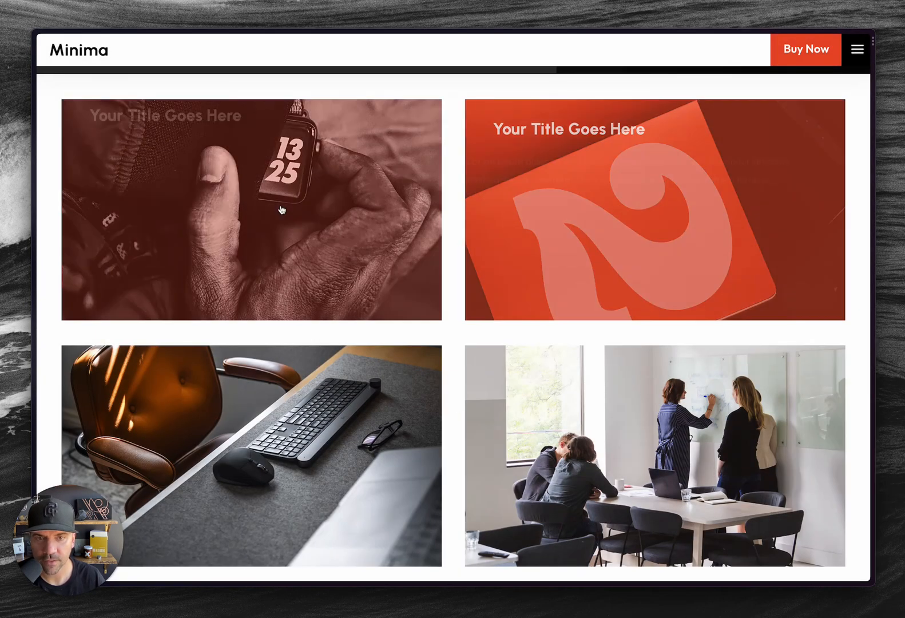
# Inspect the watch-image blurb in the developer tools, find its .blurbLink rule and compare it with style.css in Nova.
pyautogui.rightClick(390, 120)
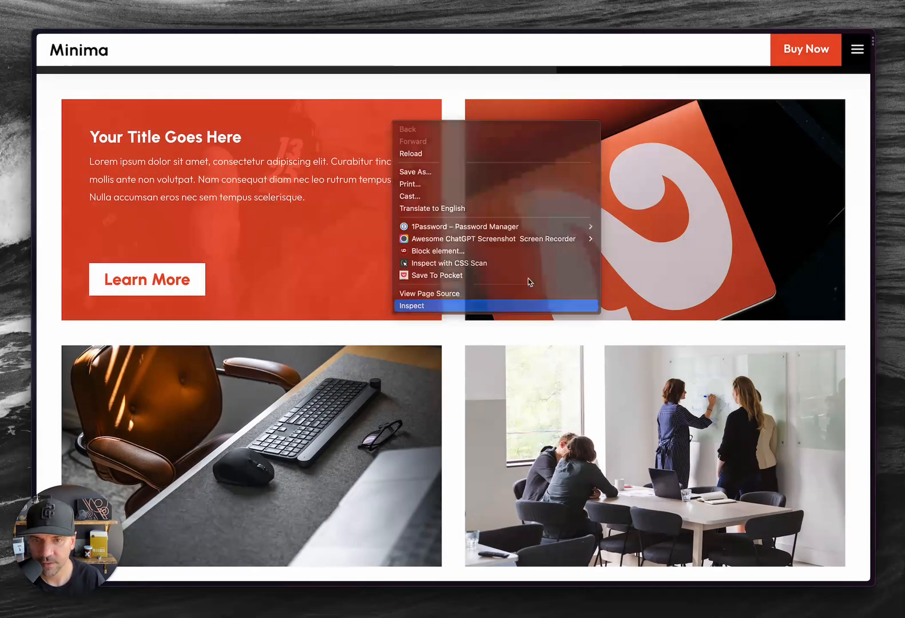
pyautogui.click(529, 305)
pyautogui.moveTo(613, 75); pyautogui.dragTo(706, 192)
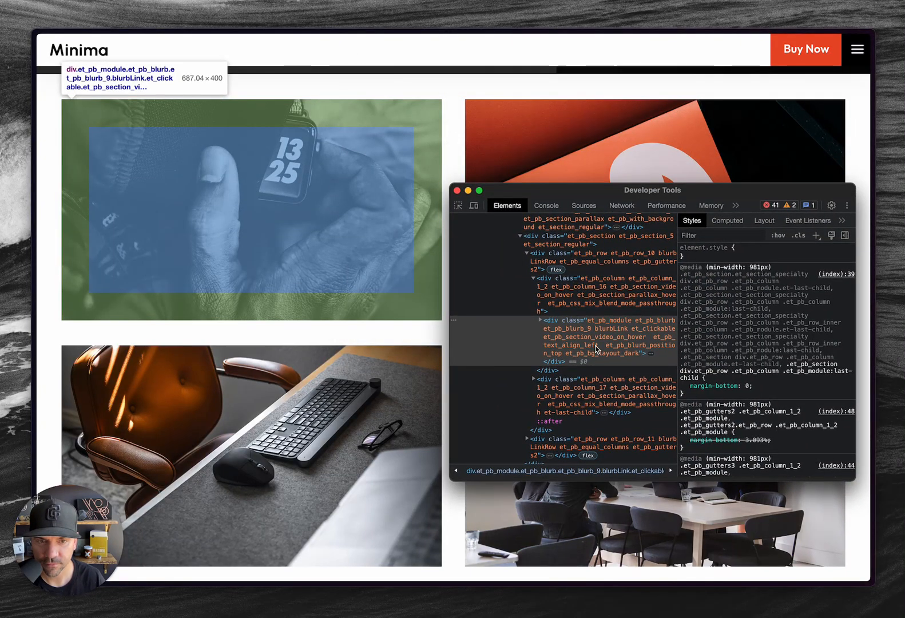
pyautogui.scroll(-5, 737, 355)
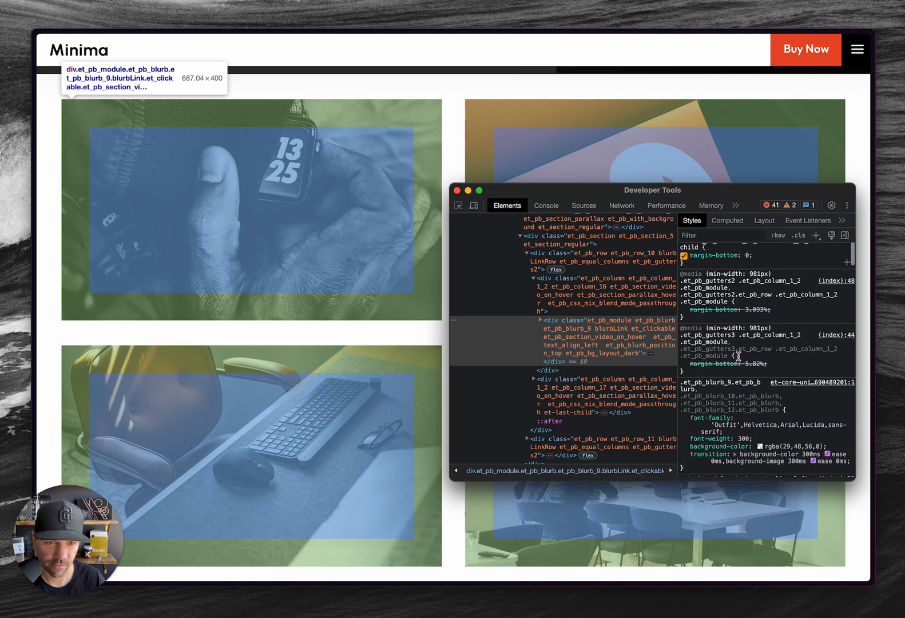
pyautogui.scroll(-6, 737, 356)
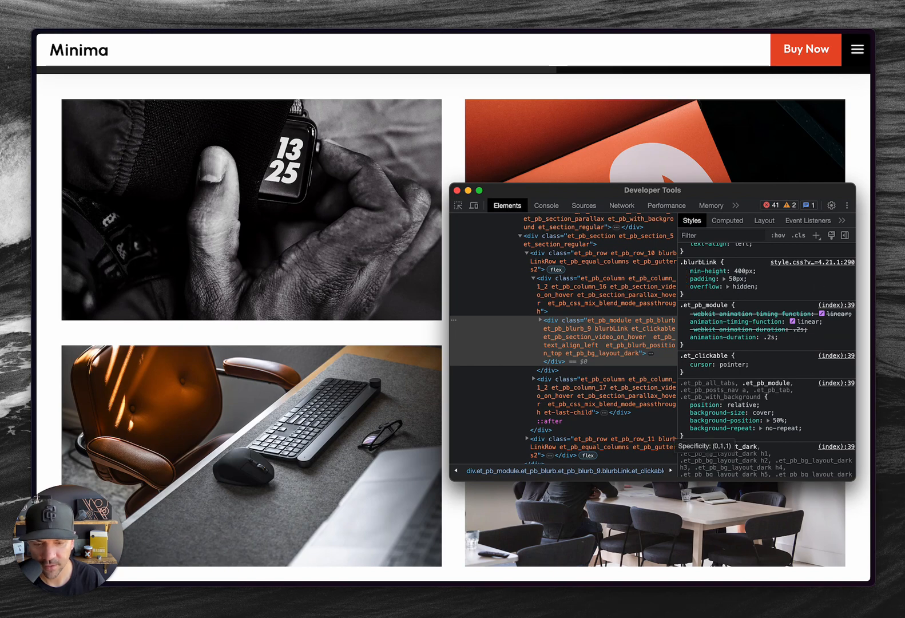
pyautogui.press('super+Tab')
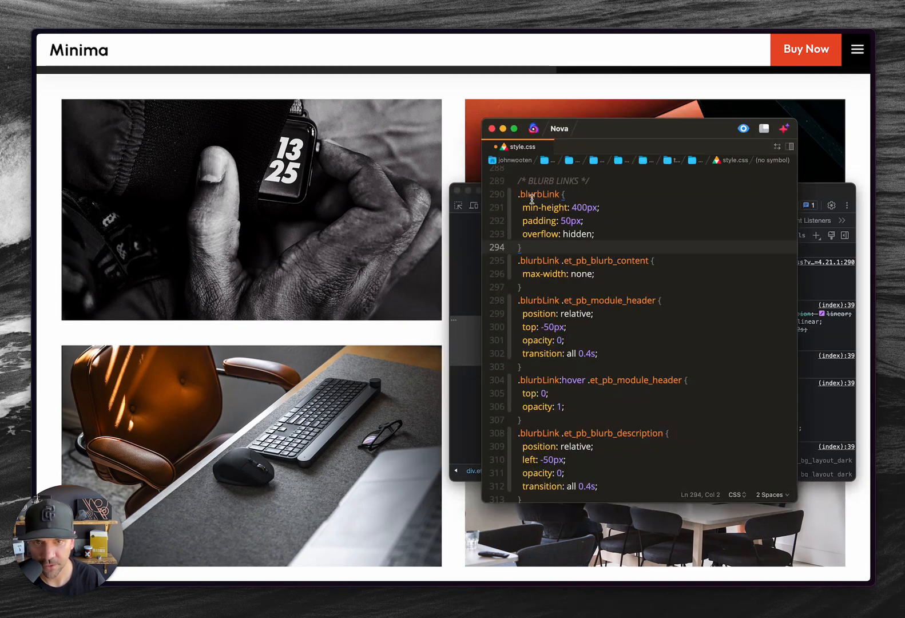
pyautogui.click(819, 196)
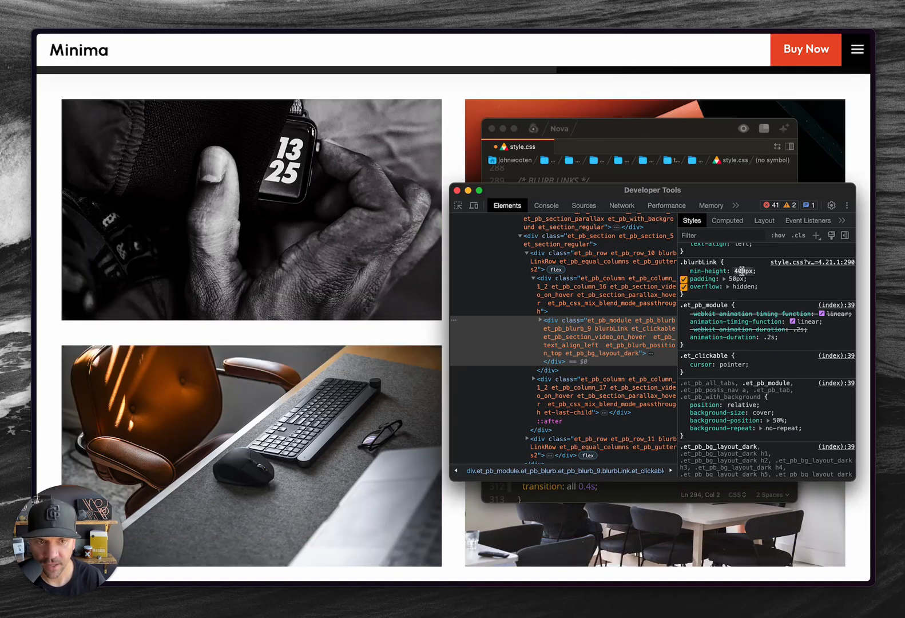
# Try .blurbLink min-height values of 300px, 500px, 600px and 900px in the developer tools.
pyautogui.press('BackSpace')
pyautogui.write('3')
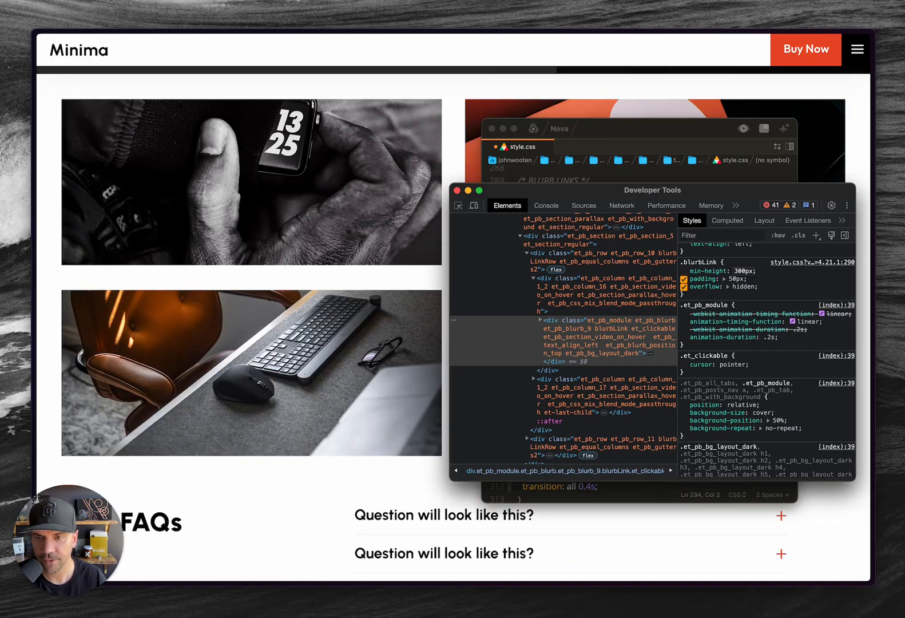
pyautogui.press('BackSpace')
pyautogui.write('5')
pyautogui.press('BackSpace')
pyautogui.write('6')
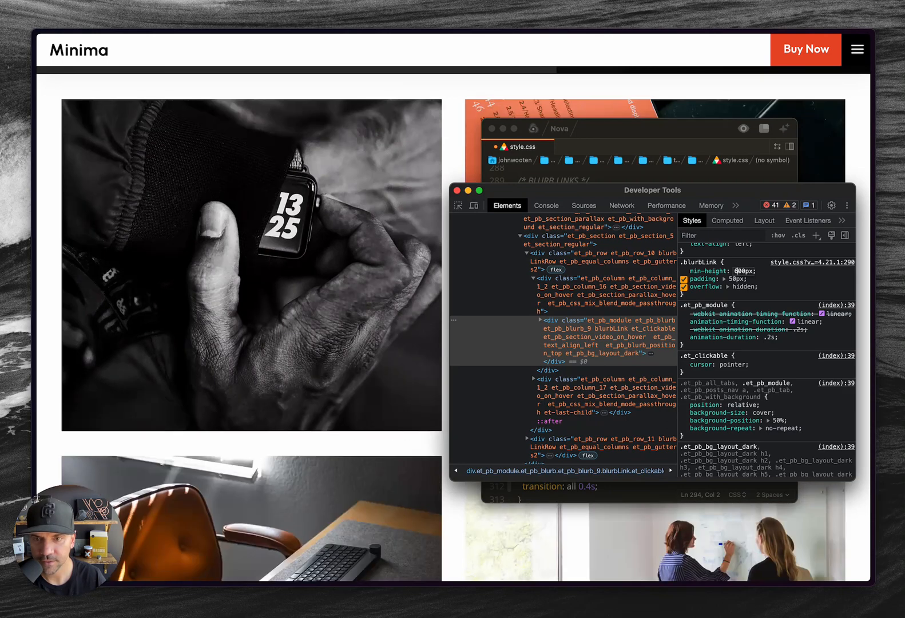
pyautogui.press('BackSpace')
pyautogui.write('9')
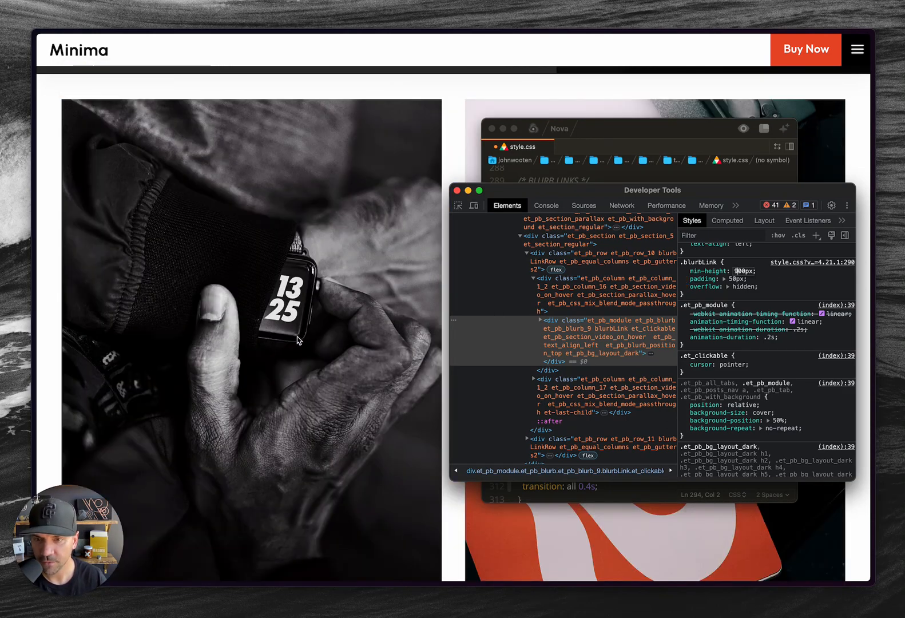
# Move the developer tools and Nova windows aside and examine the taller blurbs on the Minima page.
pyautogui.moveTo(533, 194); pyautogui.dragTo(571, 249)
pyautogui.moveTo(607, 135); pyautogui.dragTo(709, 111)
pyautogui.click(449, 115)
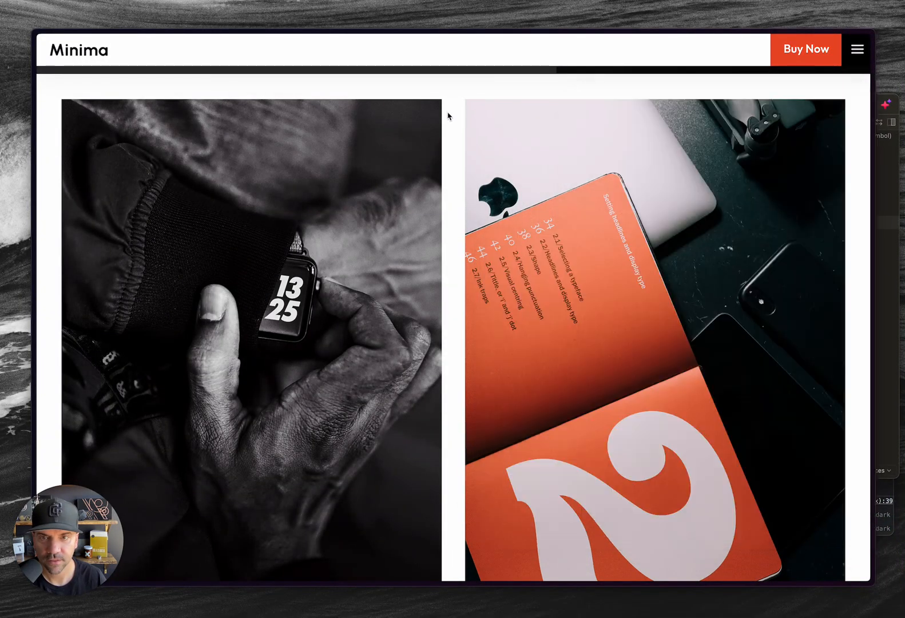
pyautogui.scroll(-3, 362, 192)
pyautogui.scroll(4, 361, 191)
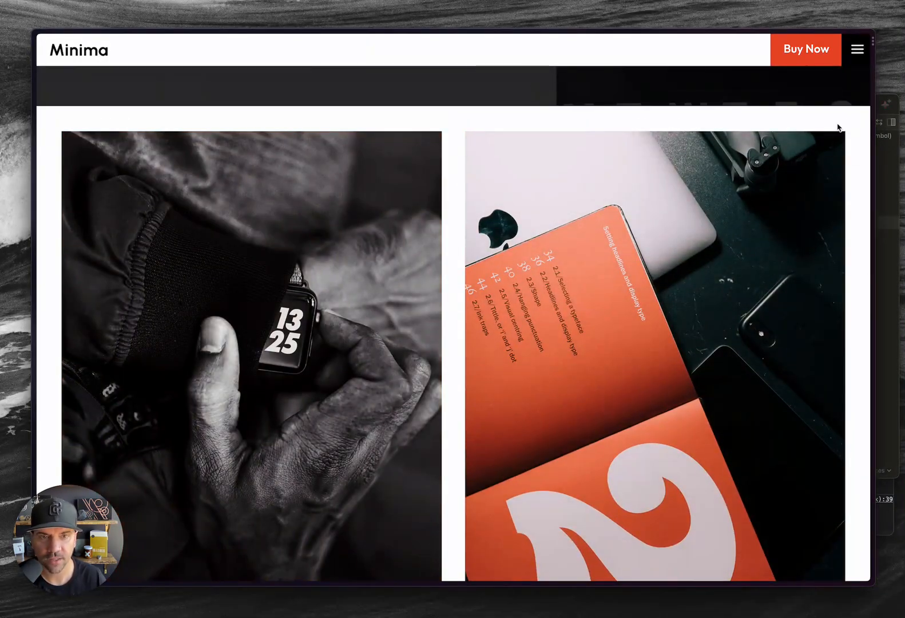
pyautogui.hotkey('alt', 'Tab')
pyautogui.hotkey('alt', 'Tab')
pyautogui.hotkey('alt', 'Tab')
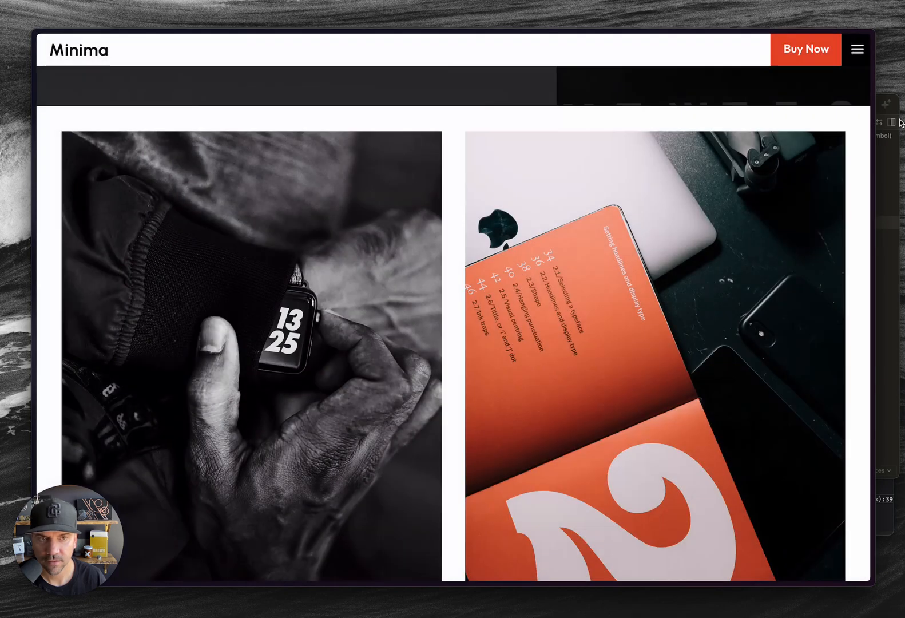
# Set the .blurbLink min-height to 400px in the developer tools.
pyautogui.click(888, 505)
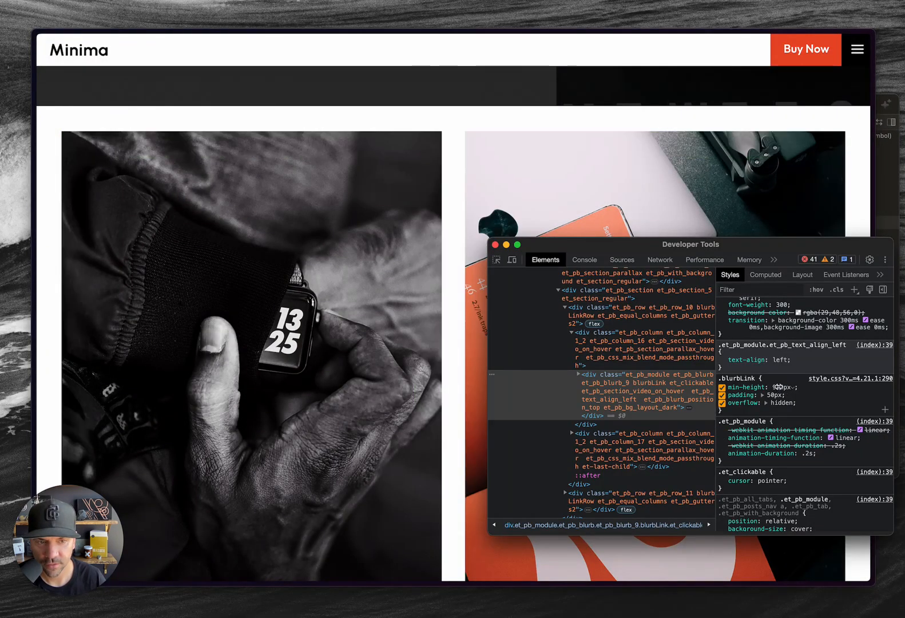
pyautogui.click(779, 386)
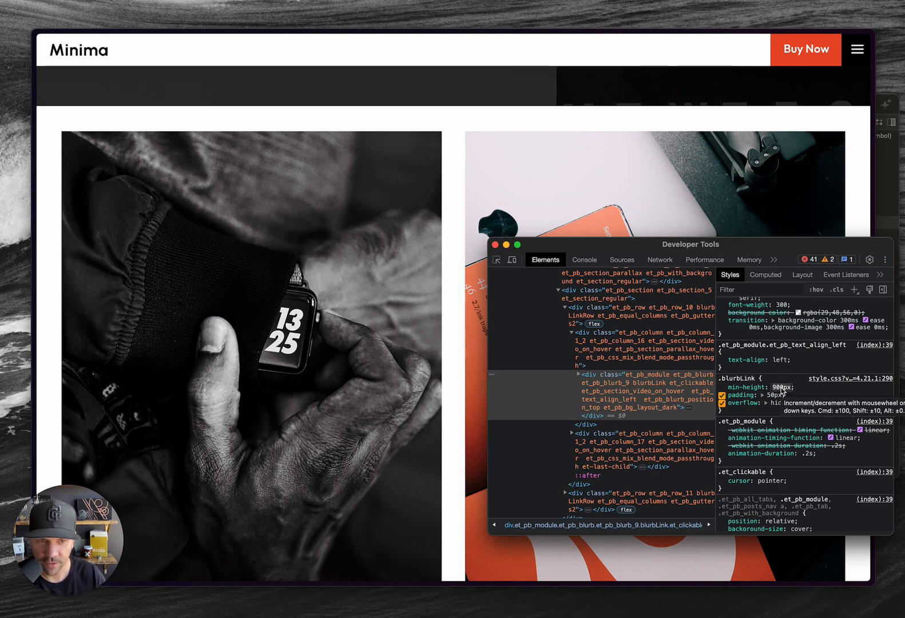
pyautogui.write('400')
pyautogui.click(818, 393)
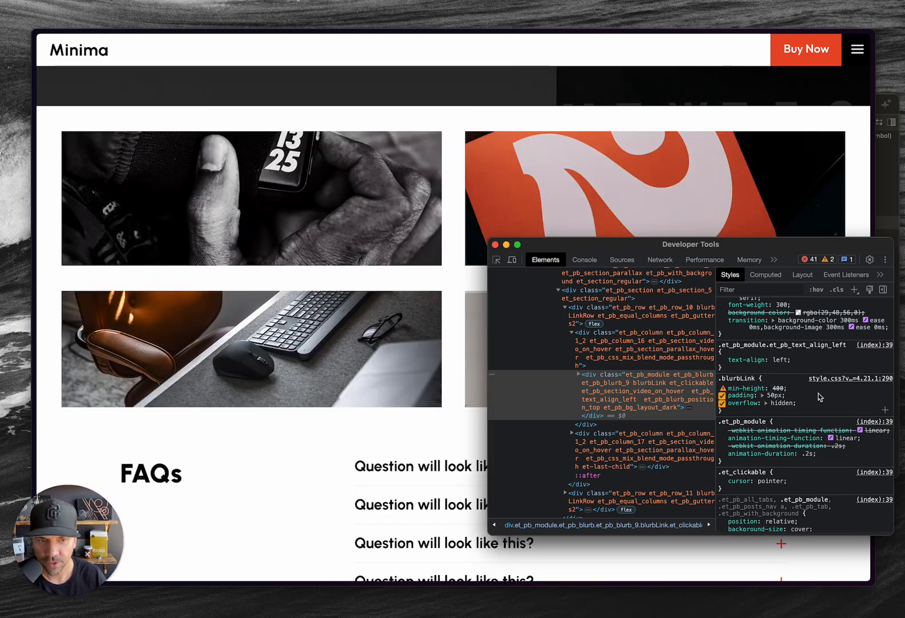
pyautogui.click(783, 389)
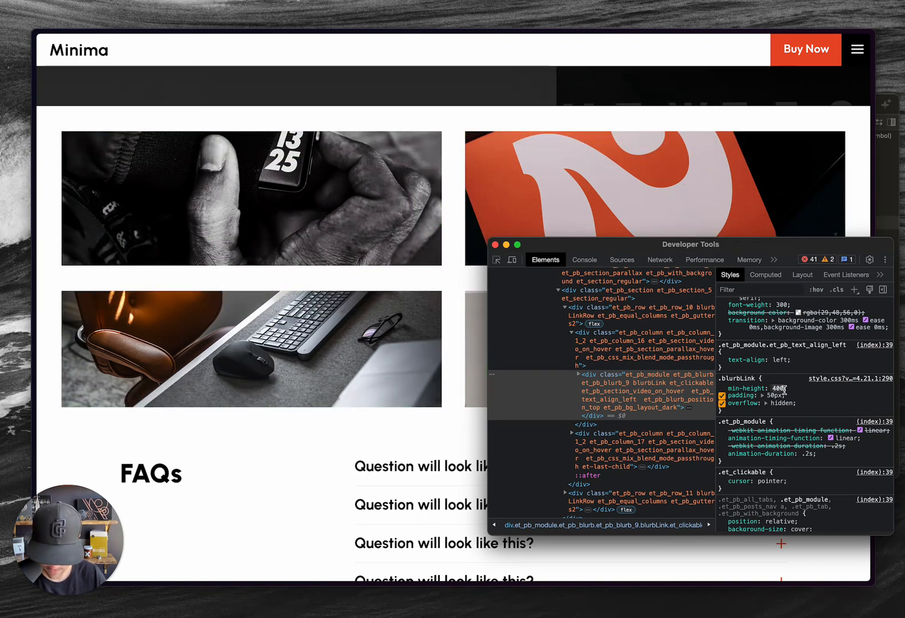
pyautogui.write('px')
pyautogui.click(818, 396)
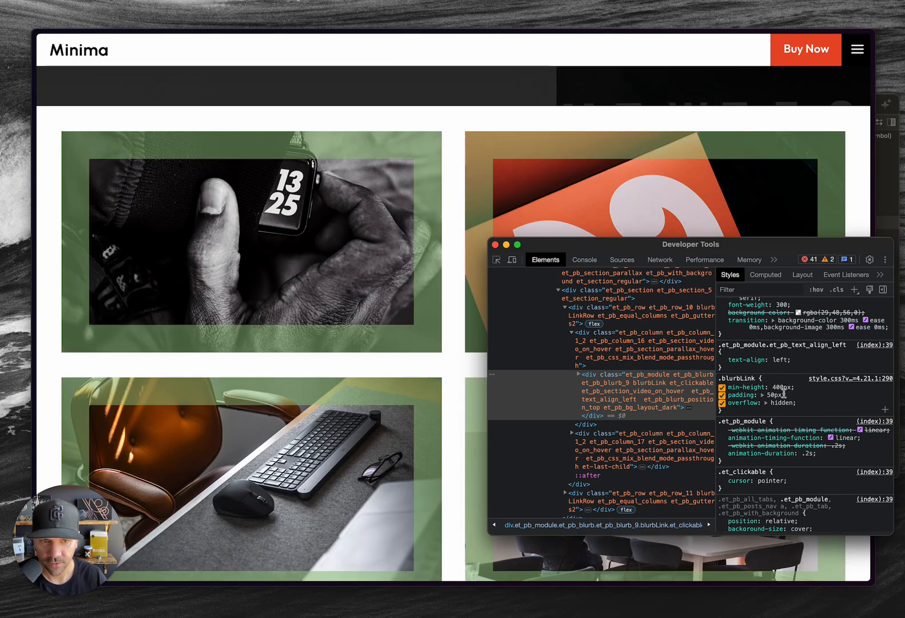
# Set the .blurbLink padding to 0, checking the watch-image blurb's hover overlay before and after the change.
pyautogui.click(775, 395)
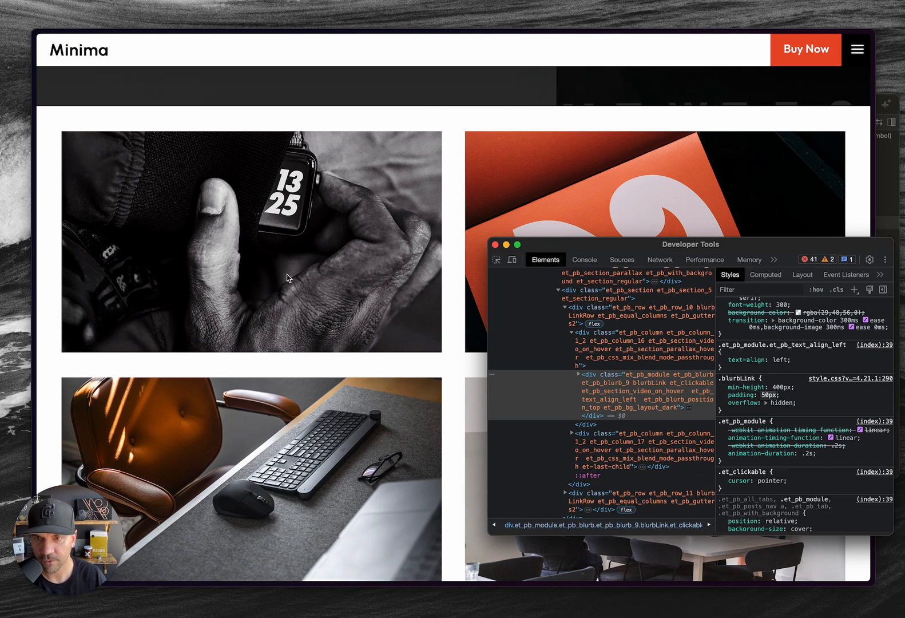
pyautogui.click(286, 275)
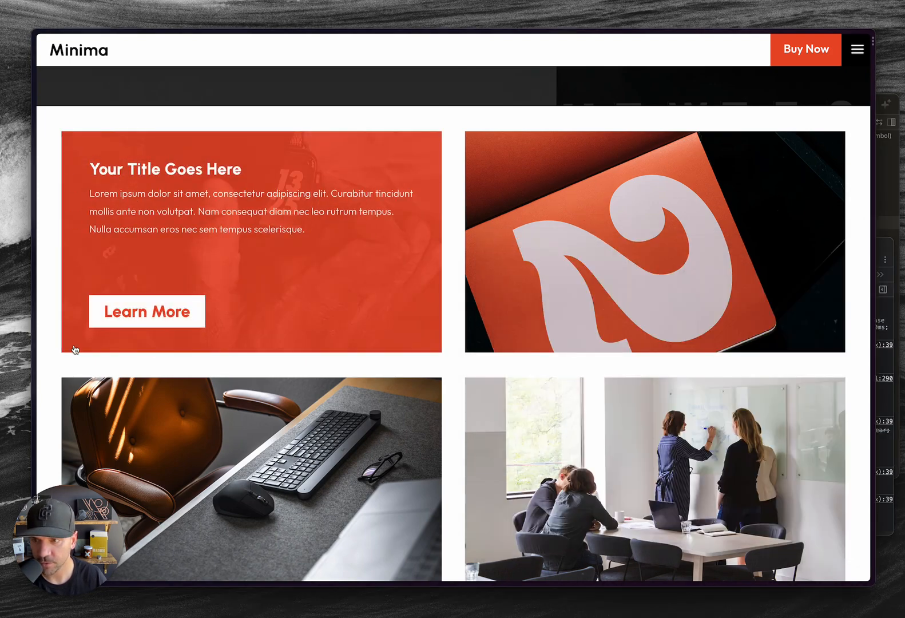
pyautogui.click(895, 357)
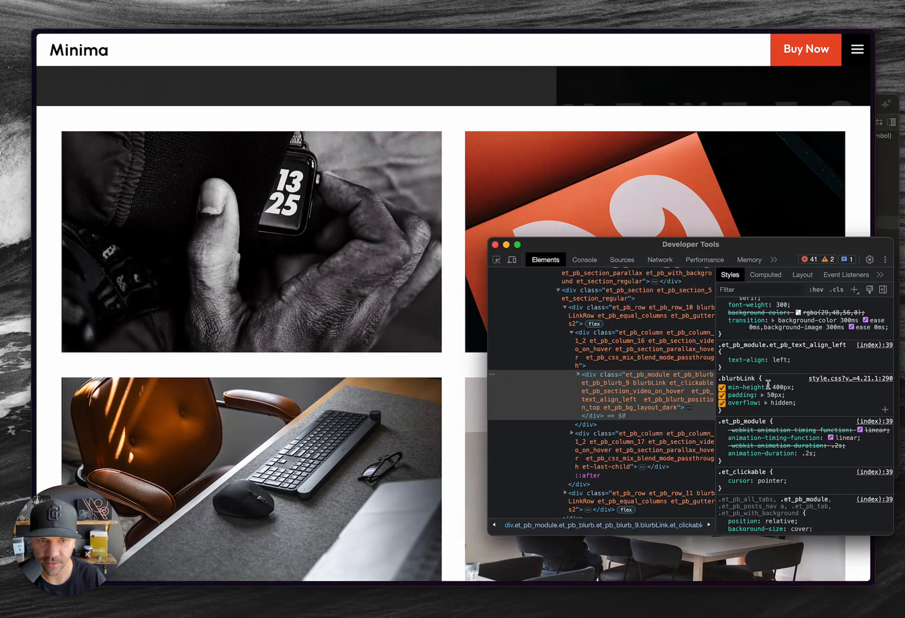
pyautogui.click(769, 394)
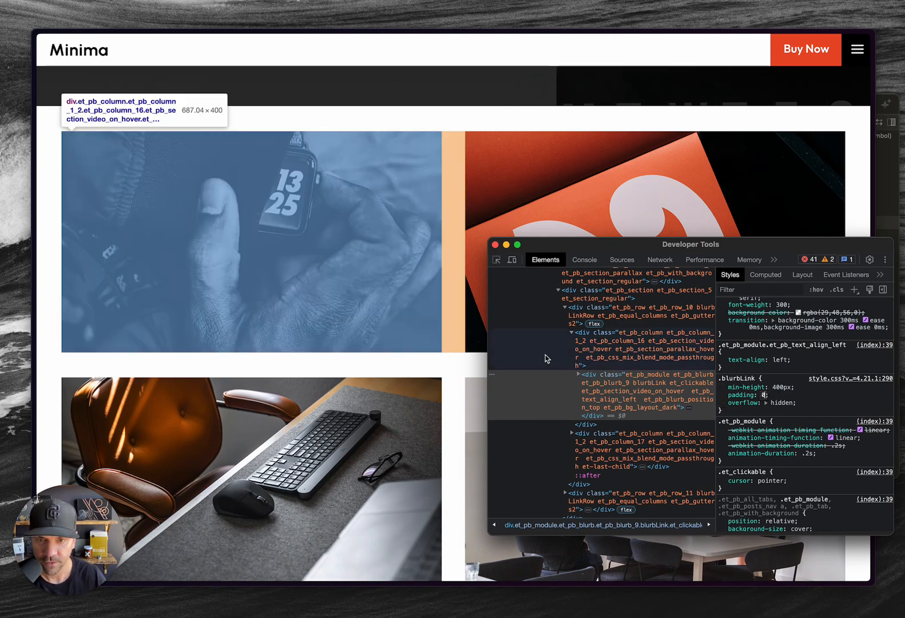
pyautogui.click(463, 369)
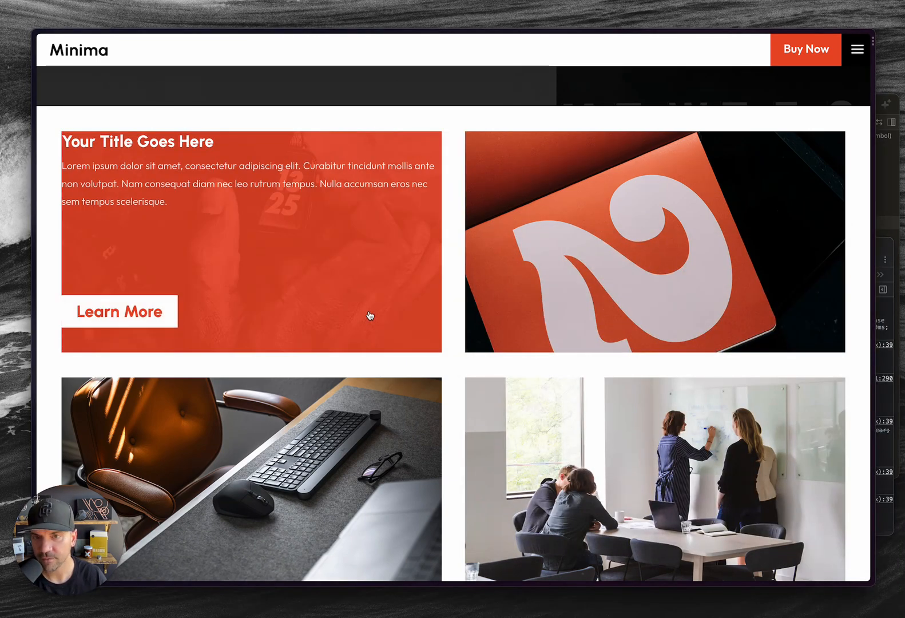
# Set the .blurbLink padding to 50px in the developer tools.
pyautogui.click(886, 413)
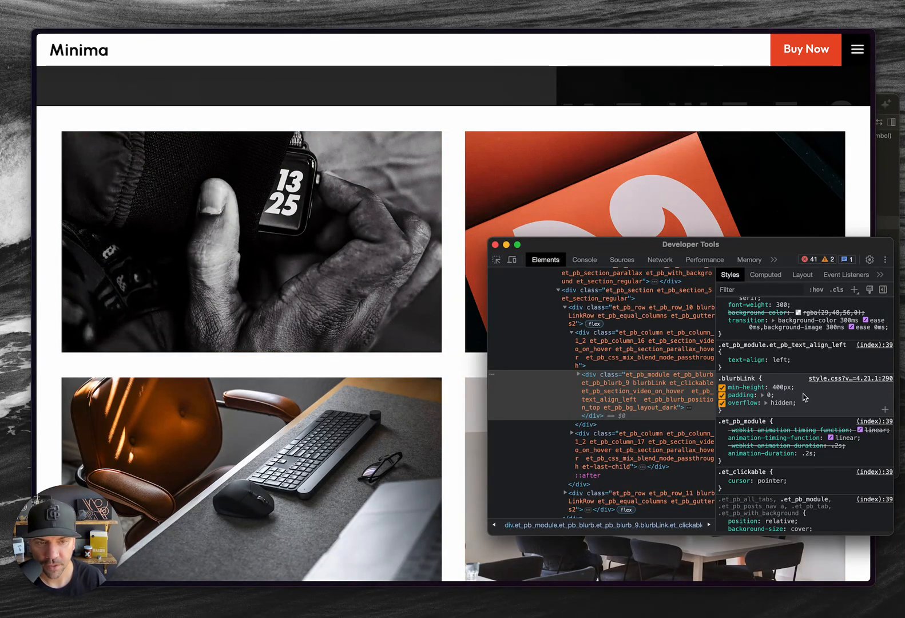
pyautogui.click(767, 395)
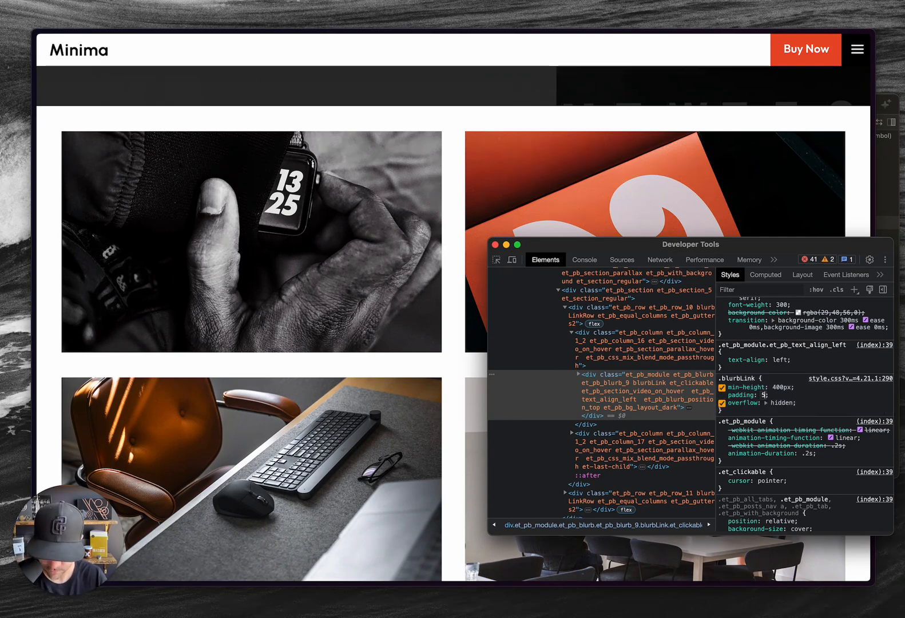
pyautogui.write('50px')
pyautogui.press('Return')
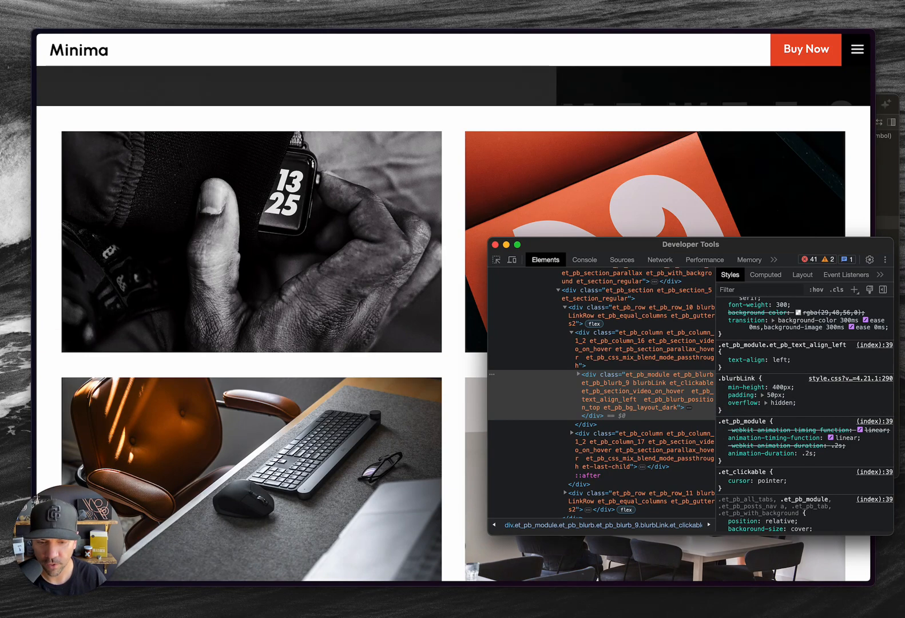
# Review the BLURB LINKS rules in Nova and force the :hover state on the watch-image blurb in the developer tools.
pyautogui.press('super+Tab')
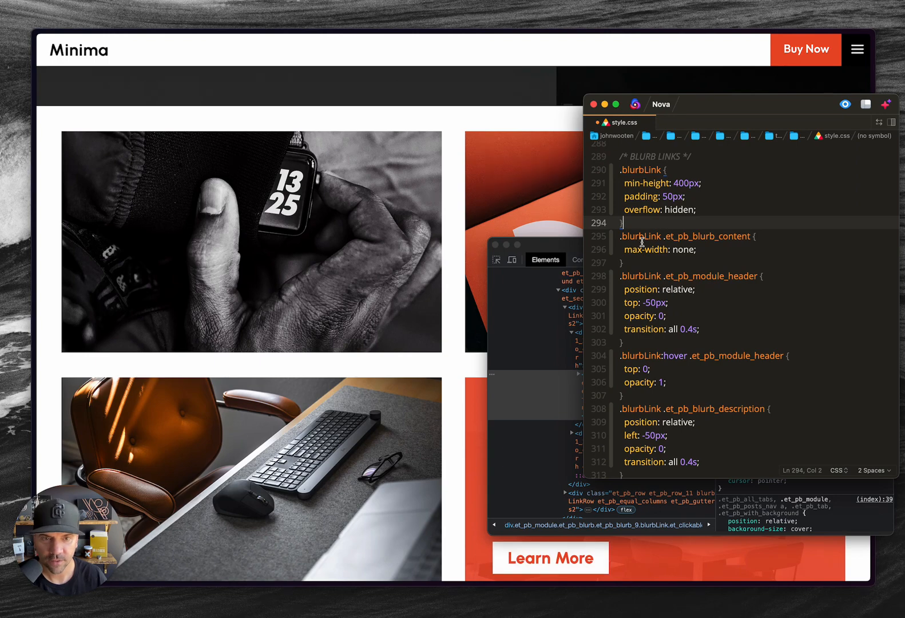
pyautogui.scroll(-4, 642, 242)
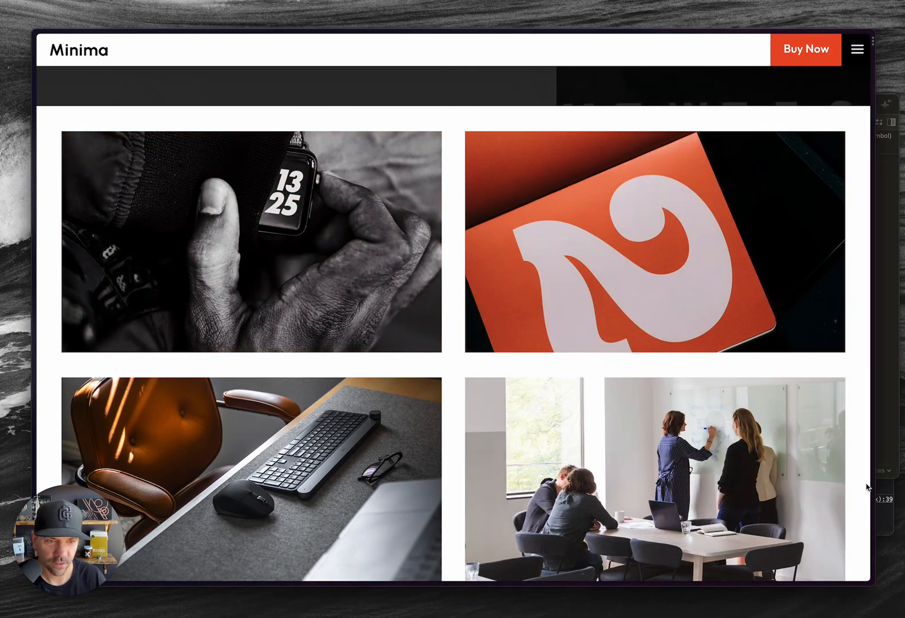
pyautogui.click(881, 517)
pyautogui.click(815, 290)
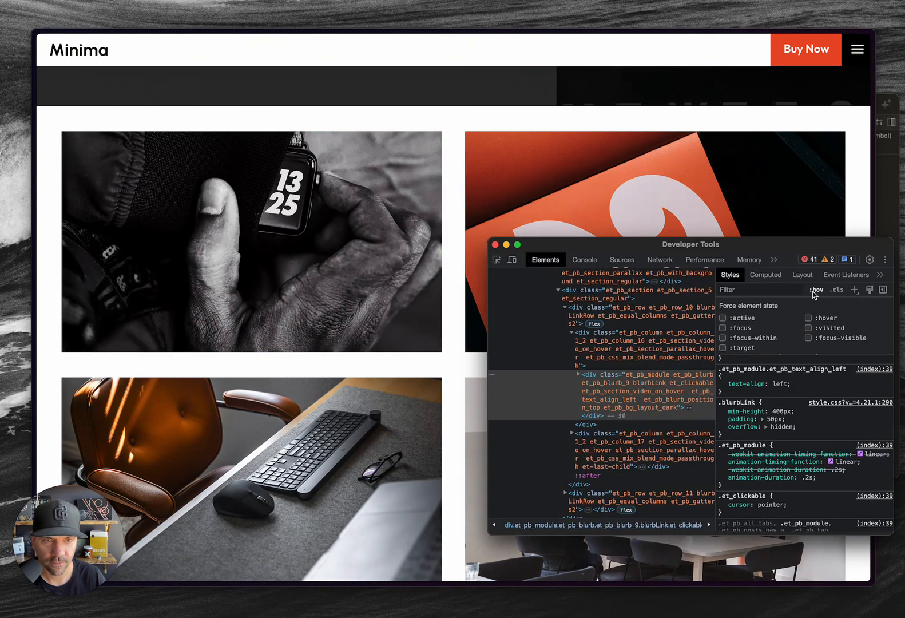
pyautogui.click(814, 320)
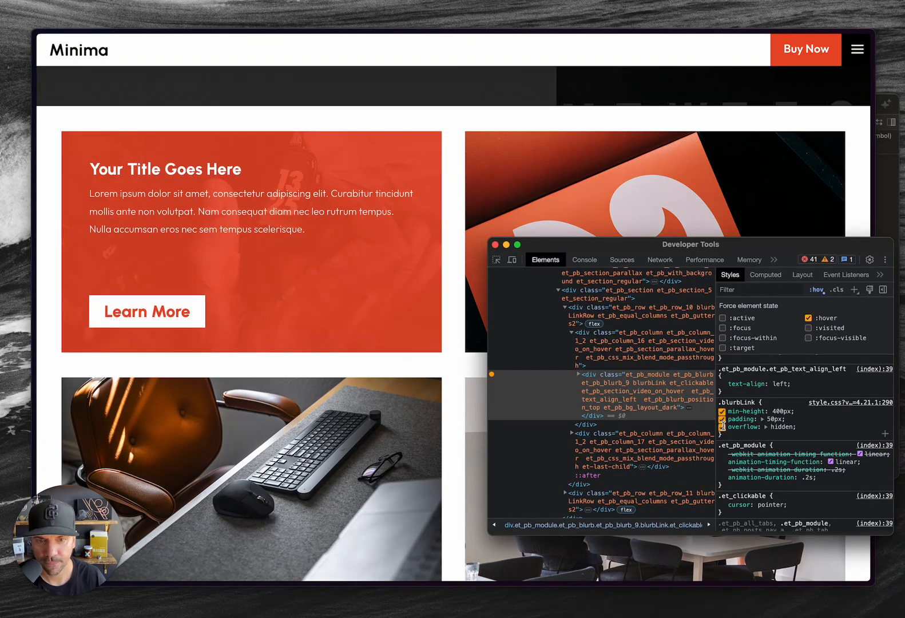
# Expand the watch-image blurb's element in the developer tools to reach its nested et_pb_blurb_content div.
pyautogui.click(612, 400)
pyautogui.click(578, 375)
pyautogui.scroll(-3, 628, 398)
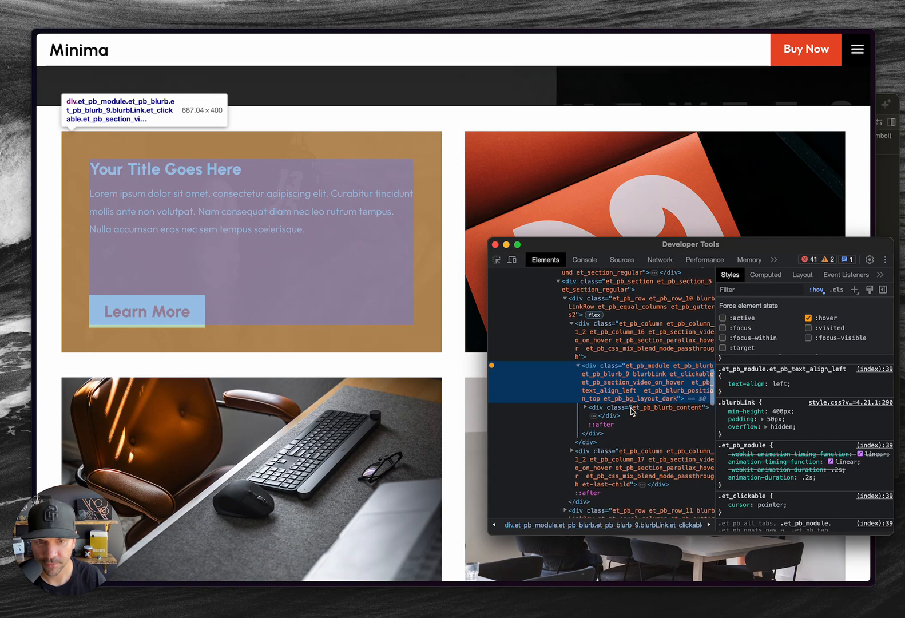
# Drill down to the watch-image blurb's h4 et_pb_module_header element in the developer tools and examine its normal and hover style rules.
pyautogui.click(586, 363)
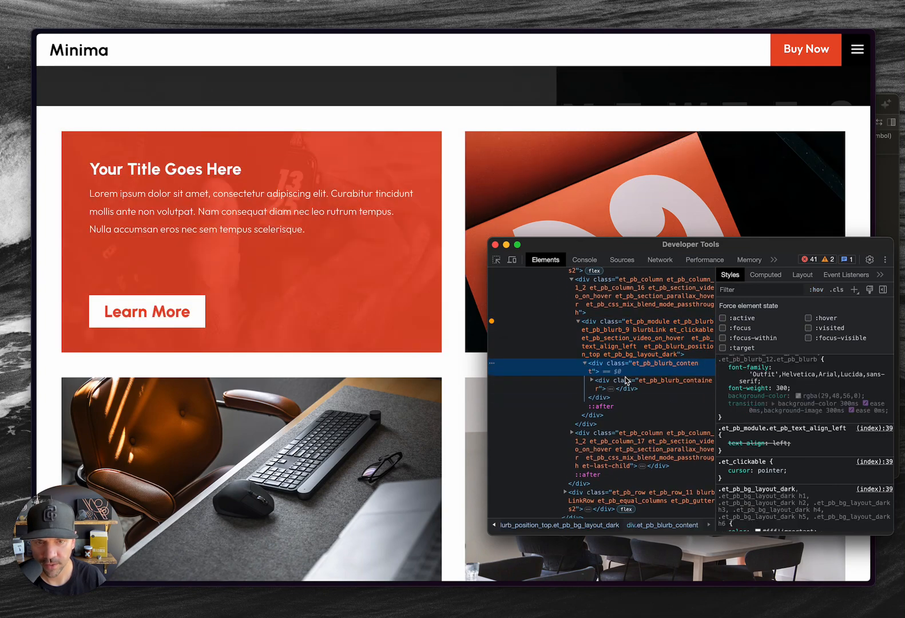
pyautogui.click(595, 383)
pyautogui.click(613, 391)
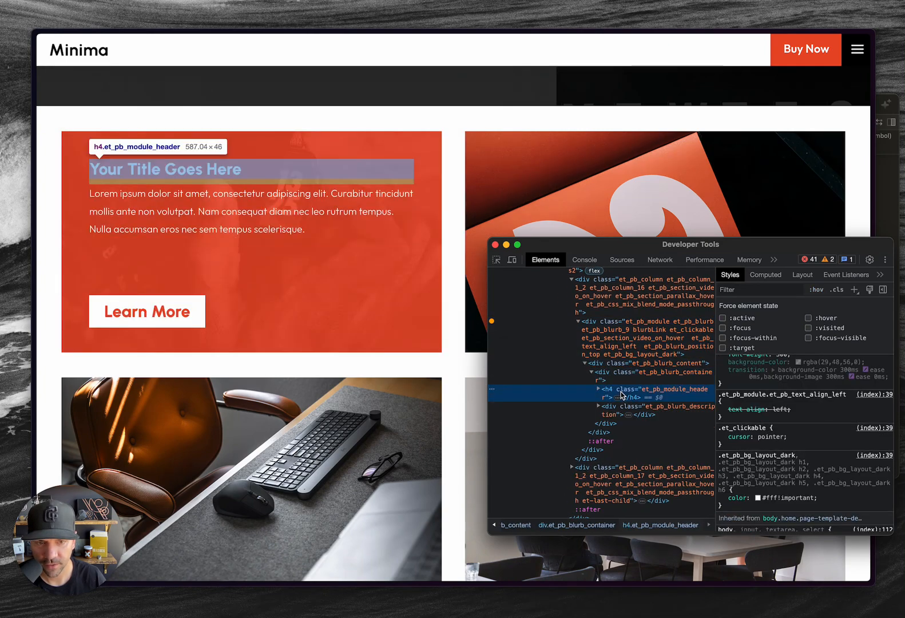
pyautogui.scroll(-10, 760, 423)
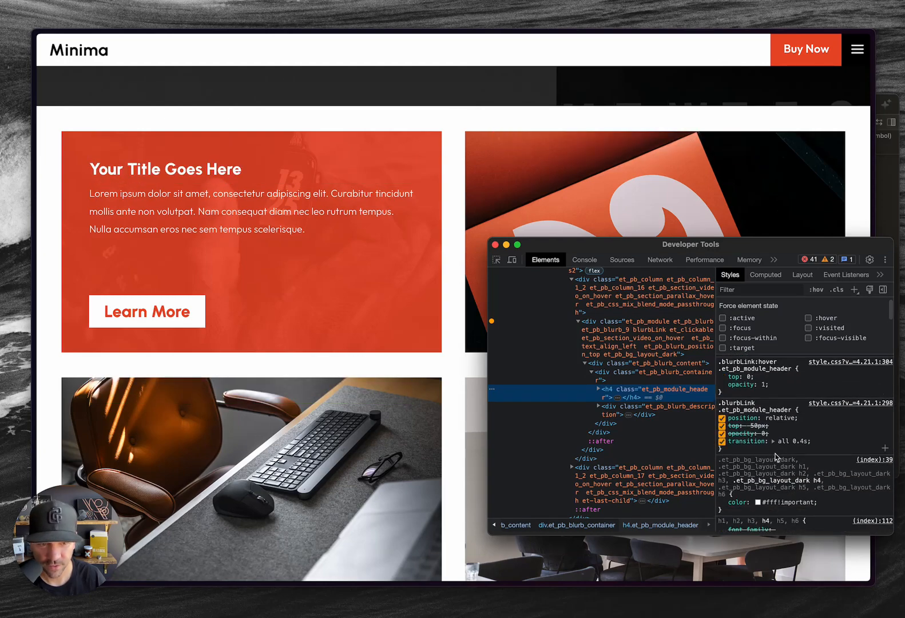
pyautogui.scroll(4, 797, 428)
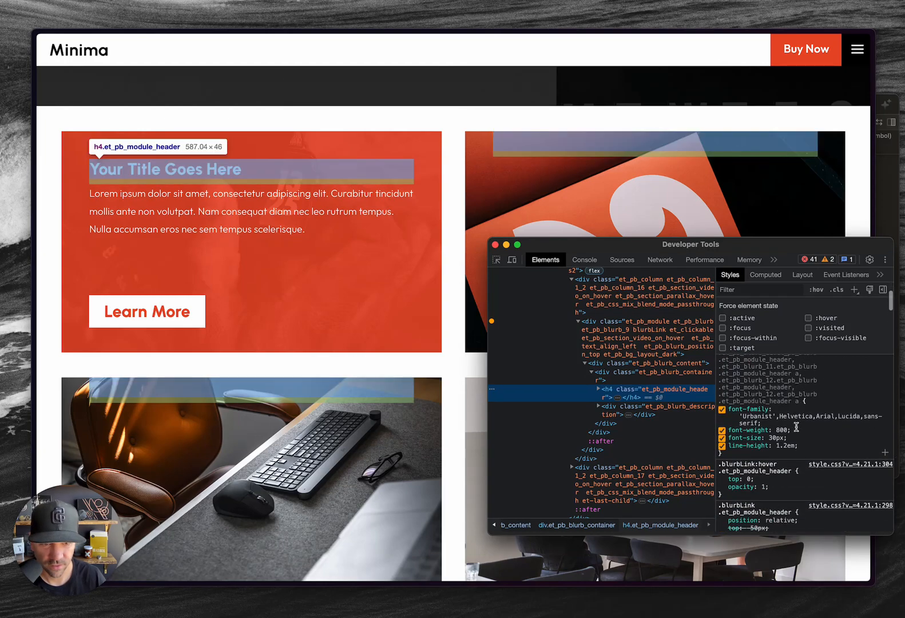
pyautogui.scroll(-1, 798, 428)
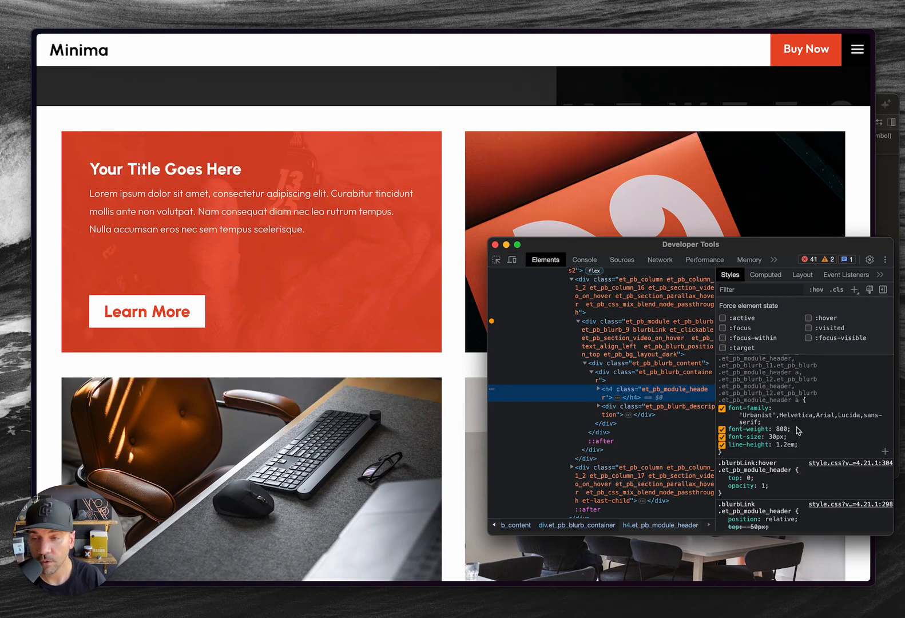
# Toggle the forced :hover state off and on for the watch-image blurb, and compare the .et_pb_module_header rules with the title's movement.
pyautogui.click(807, 318)
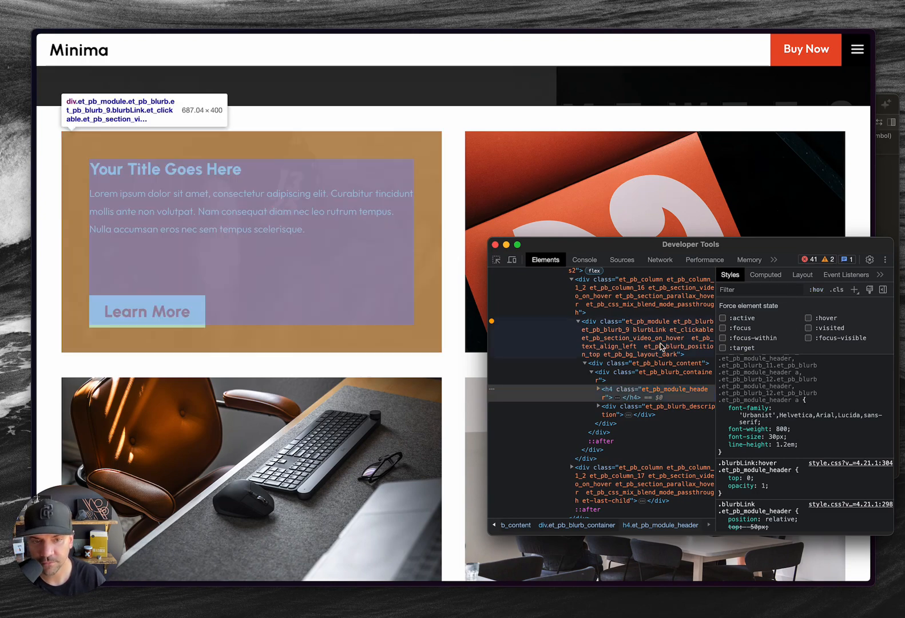
pyautogui.click(658, 342)
pyautogui.click(832, 319)
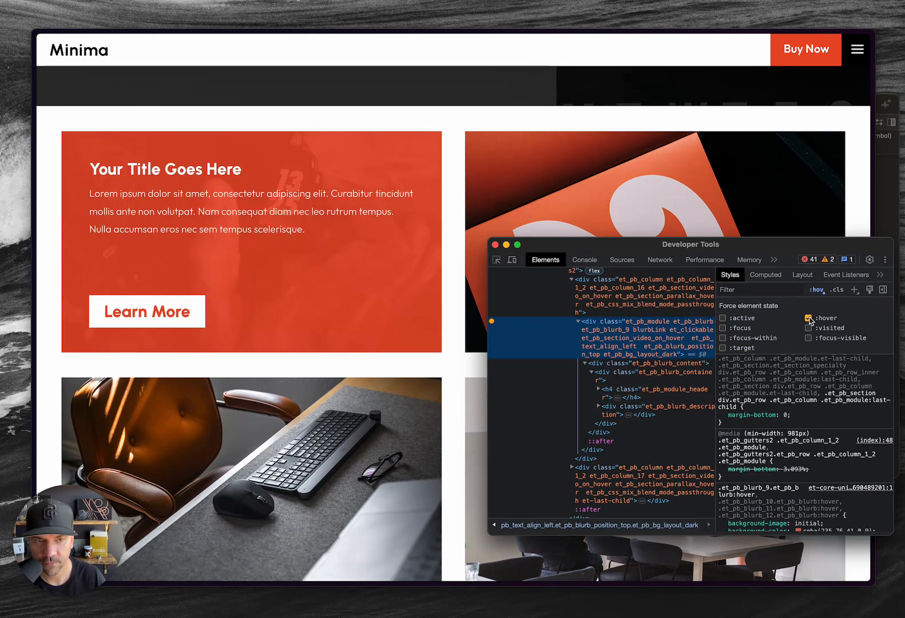
pyautogui.click(808, 318)
pyautogui.click(808, 318)
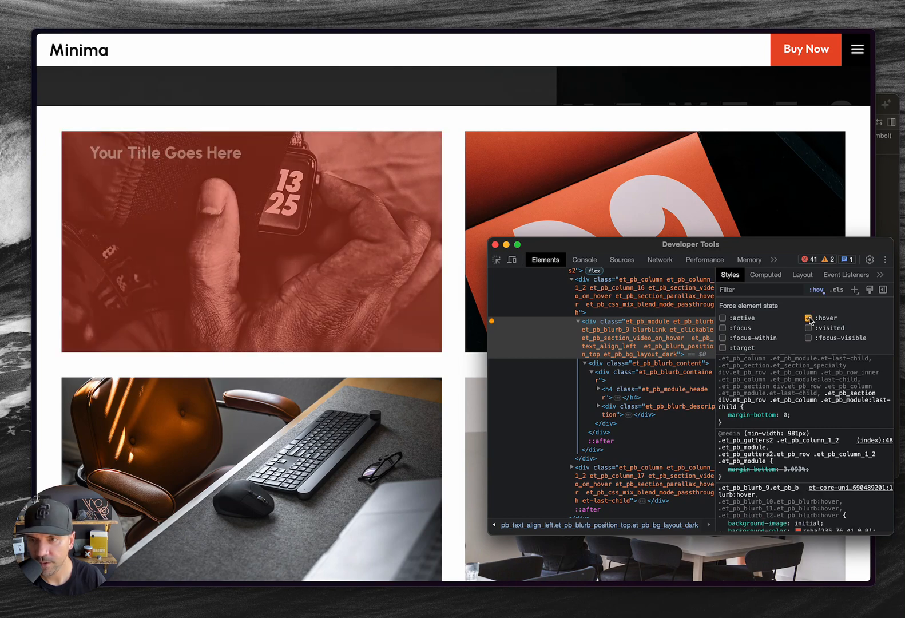
pyautogui.scroll(-3, 801, 433)
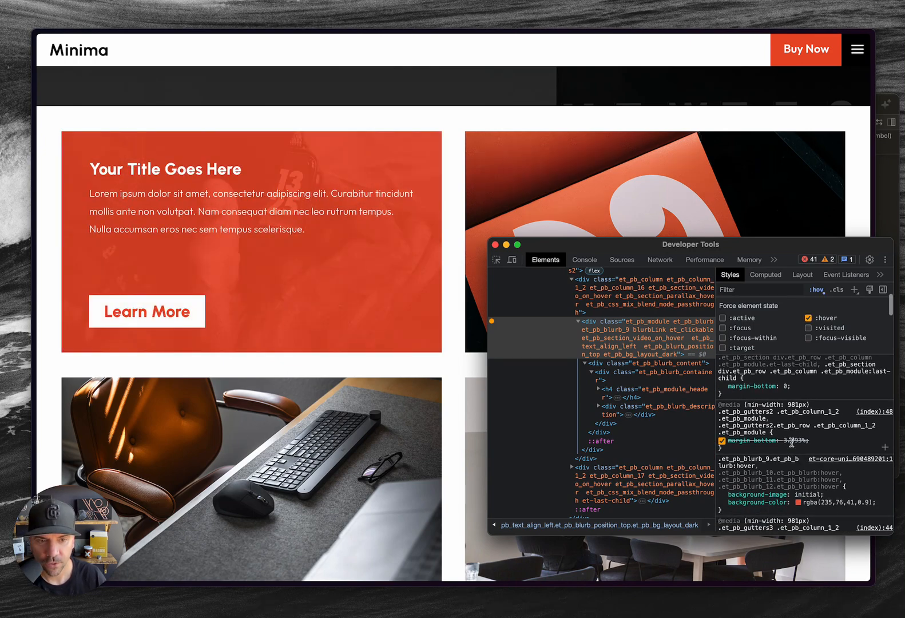
pyautogui.click(665, 392)
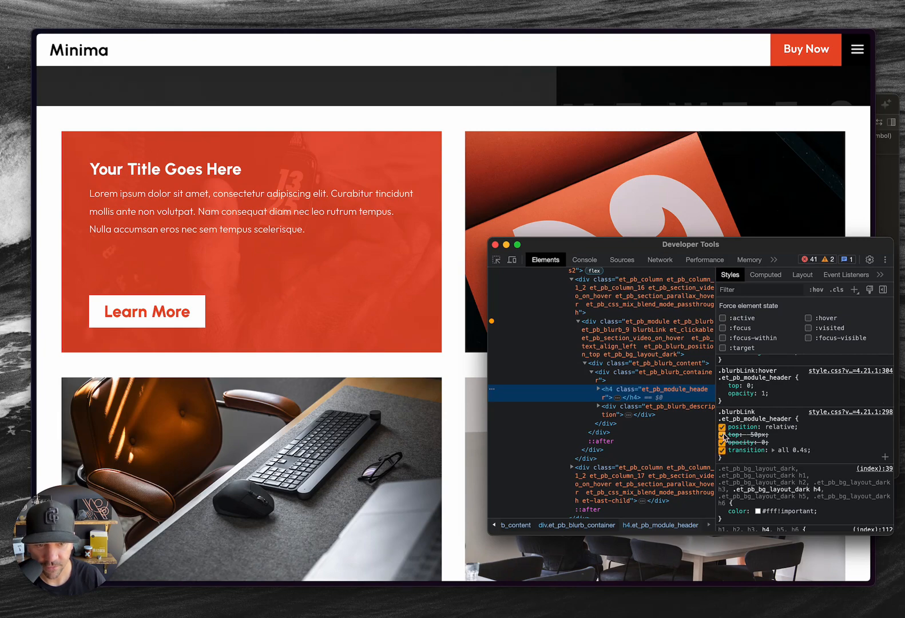
pyautogui.scroll(3, 764, 436)
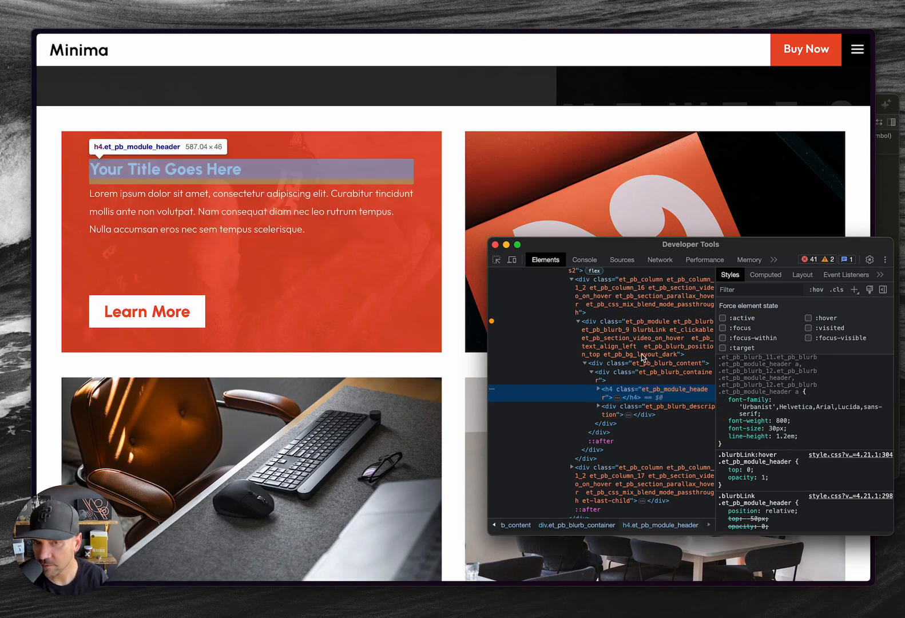
# Switch to Nova and review the position, opacity and transition rules for .et_pb_module_header and .et_pb_blurb_description, including their hover versions.
pyautogui.press('super+Tab')
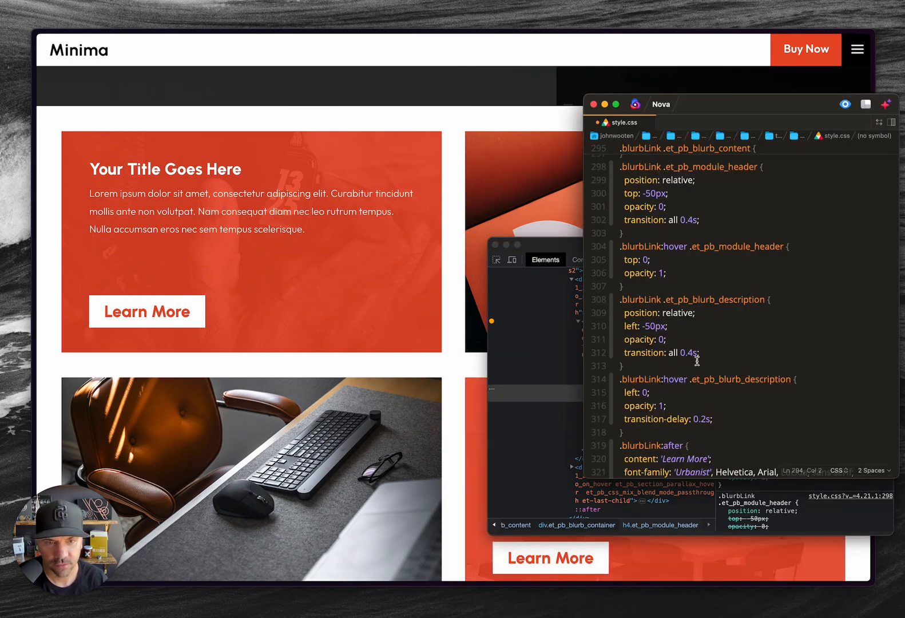
pyautogui.scroll(-2, 696, 361)
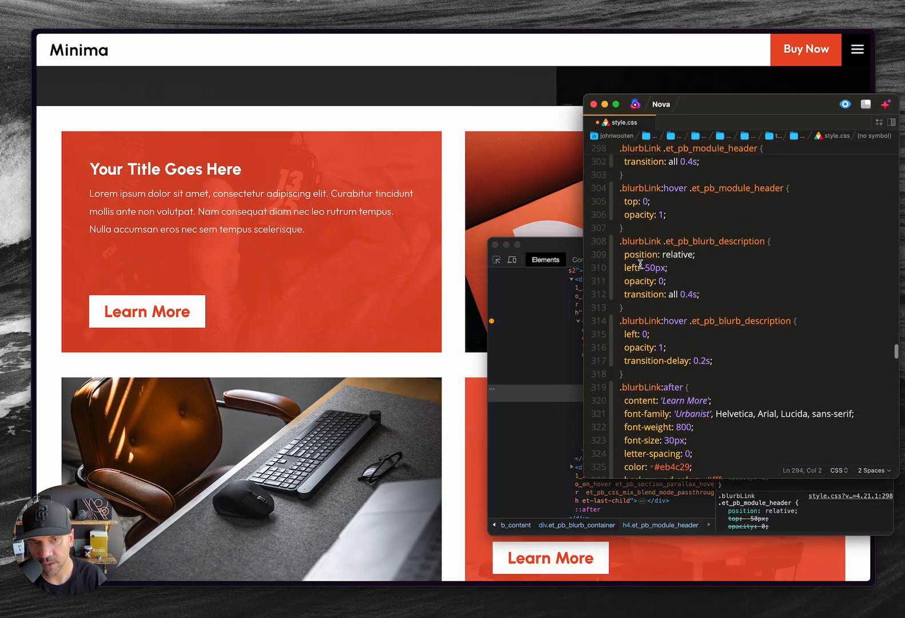
pyautogui.scroll(4, 675, 196)
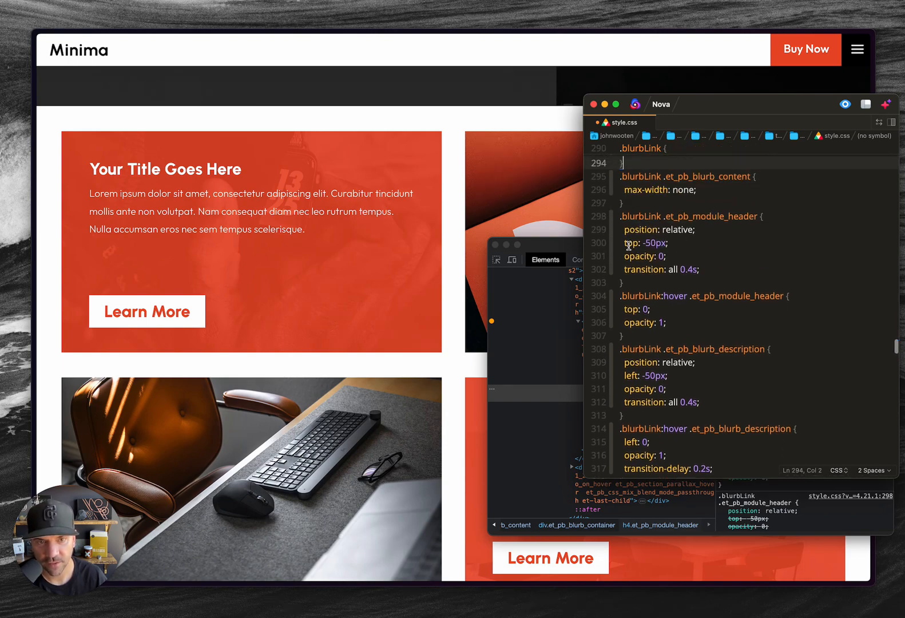
pyautogui.click(671, 258)
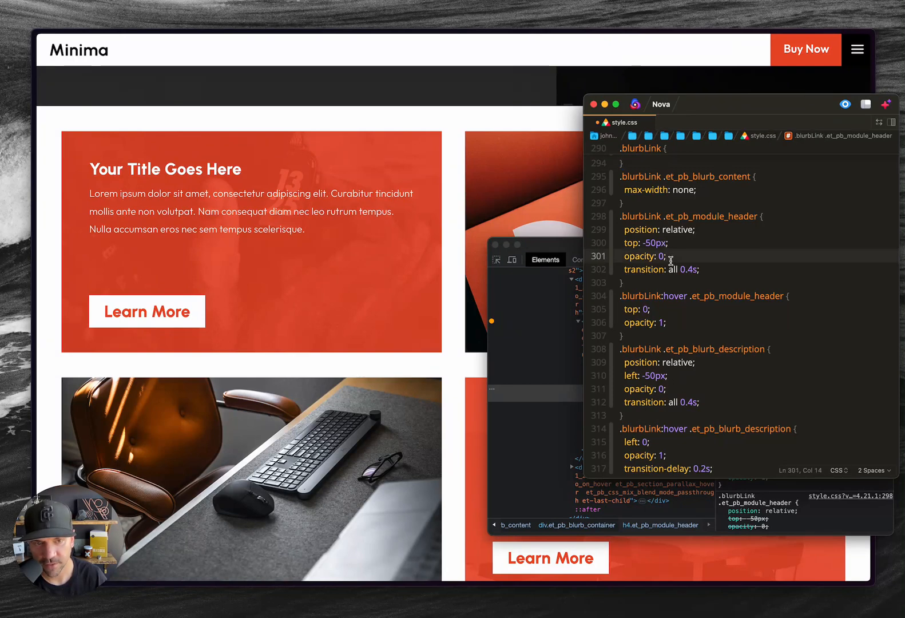
pyautogui.click(631, 309)
pyautogui.click(654, 309)
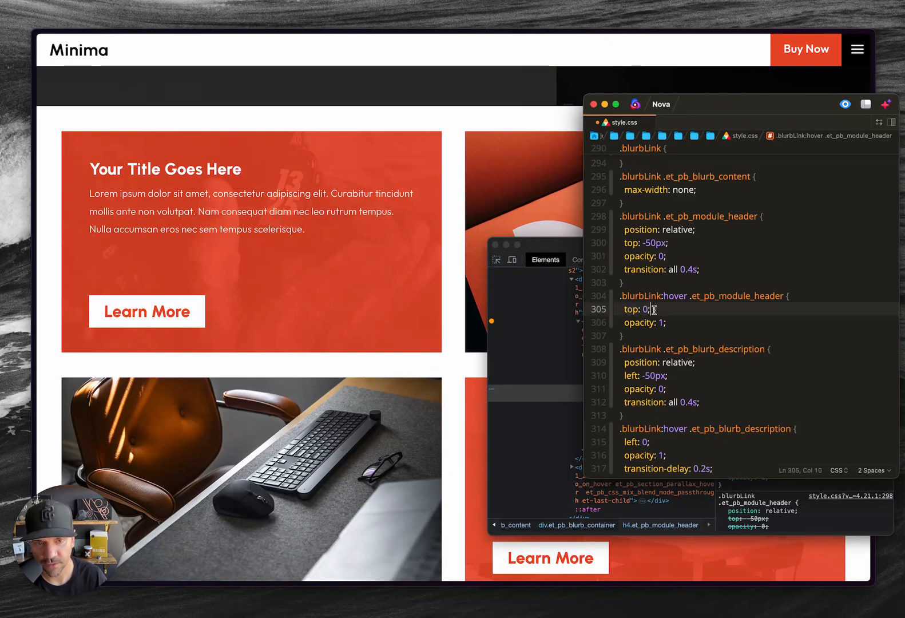
pyautogui.scroll(-5, 675, 332)
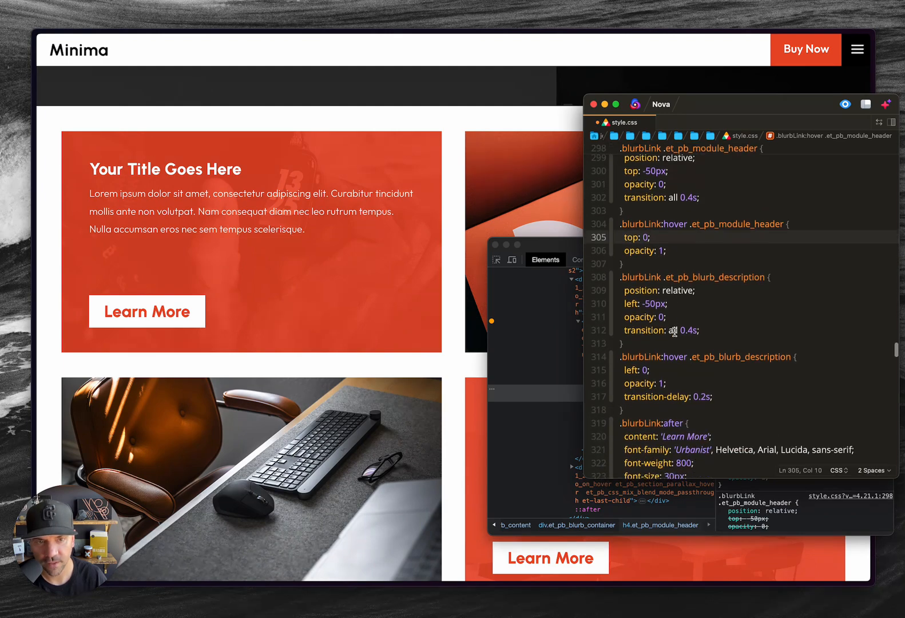
pyautogui.click(654, 294)
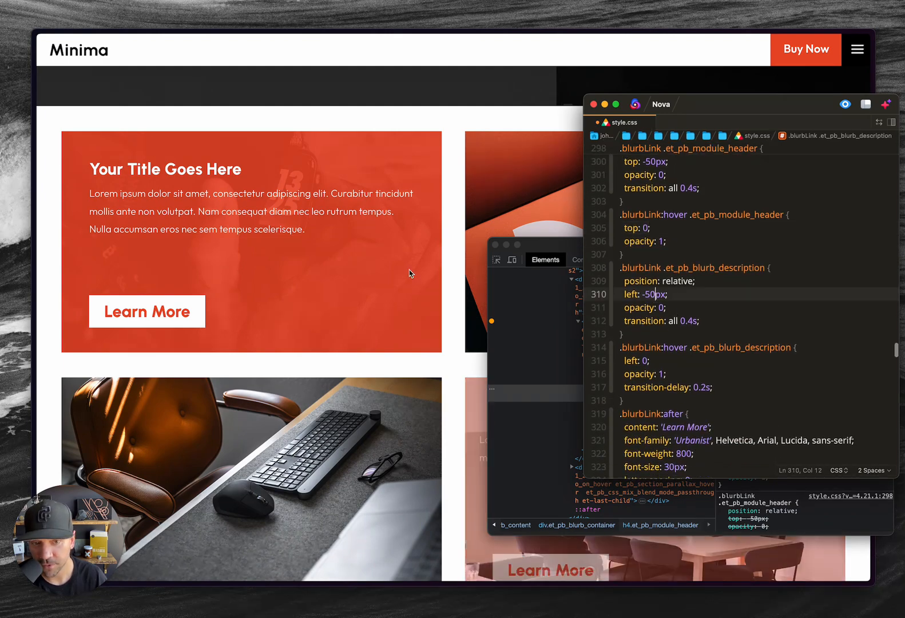
# Return to the Minima page and inspect the et_pb_blurb_description div of the orange number 2 blurb in the developer tools.
pyautogui.click(446, 237)
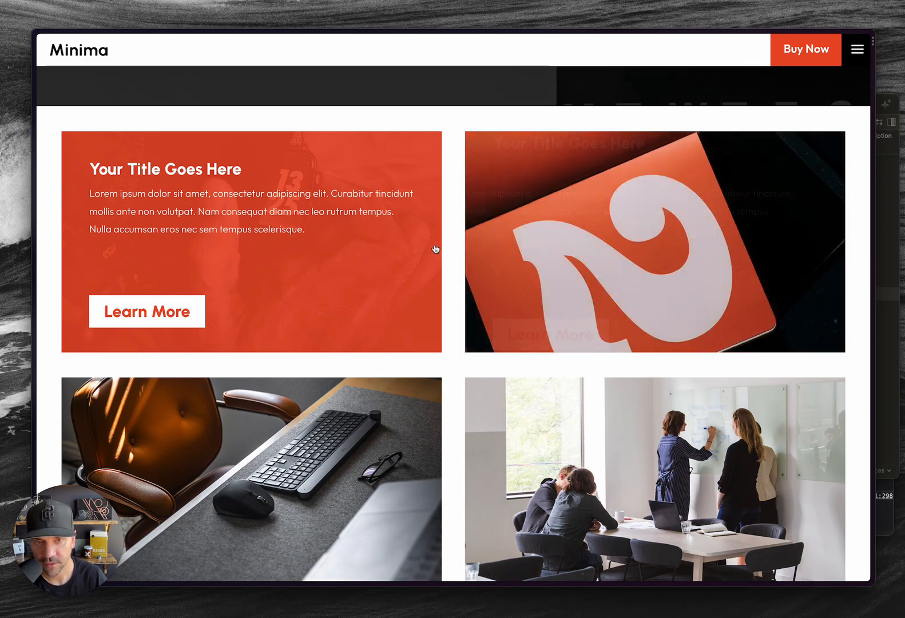
pyautogui.hotkey('ctrl', 'Tab')
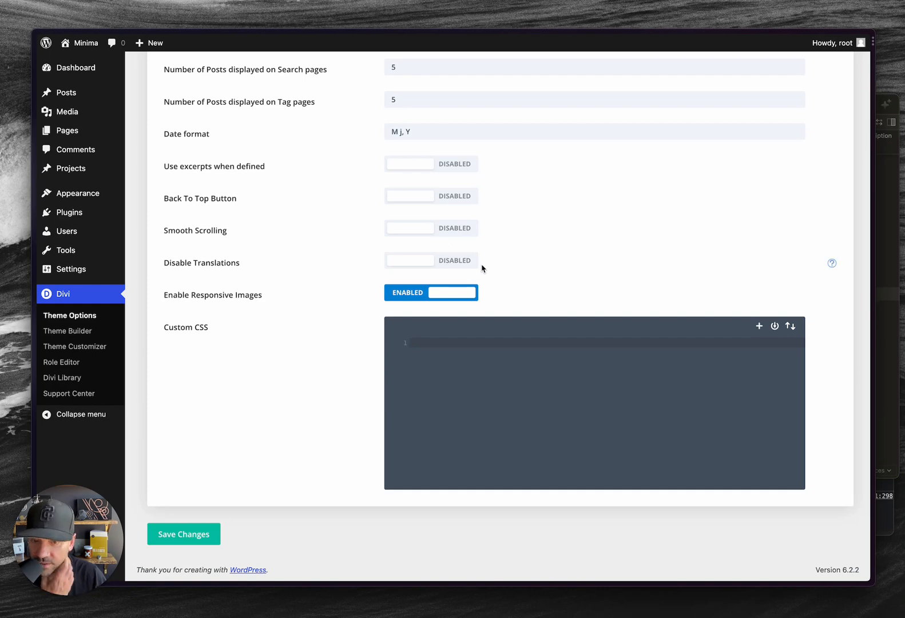
pyautogui.hotkey('ctrl', 'Tab')
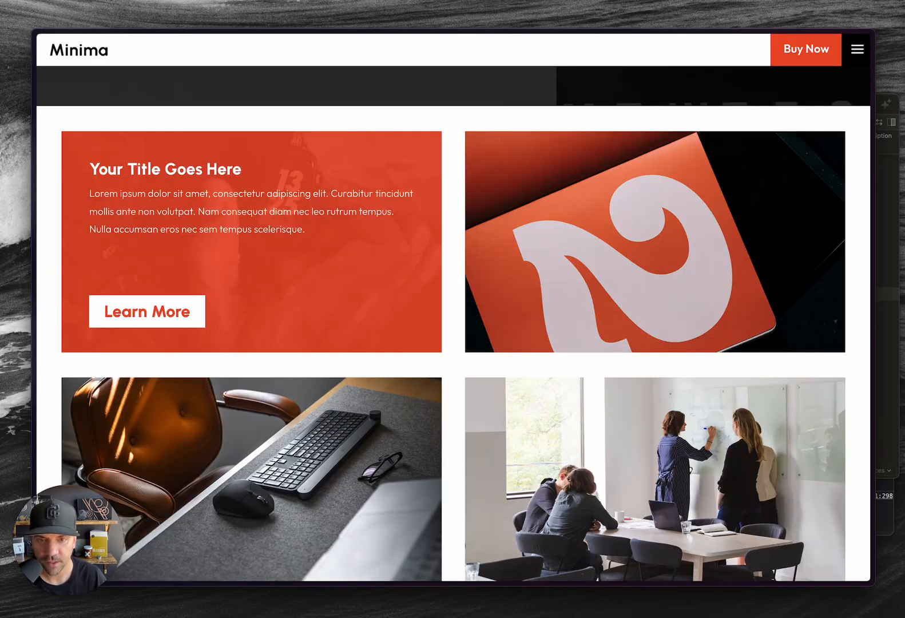
pyautogui.rightClick(533, 212)
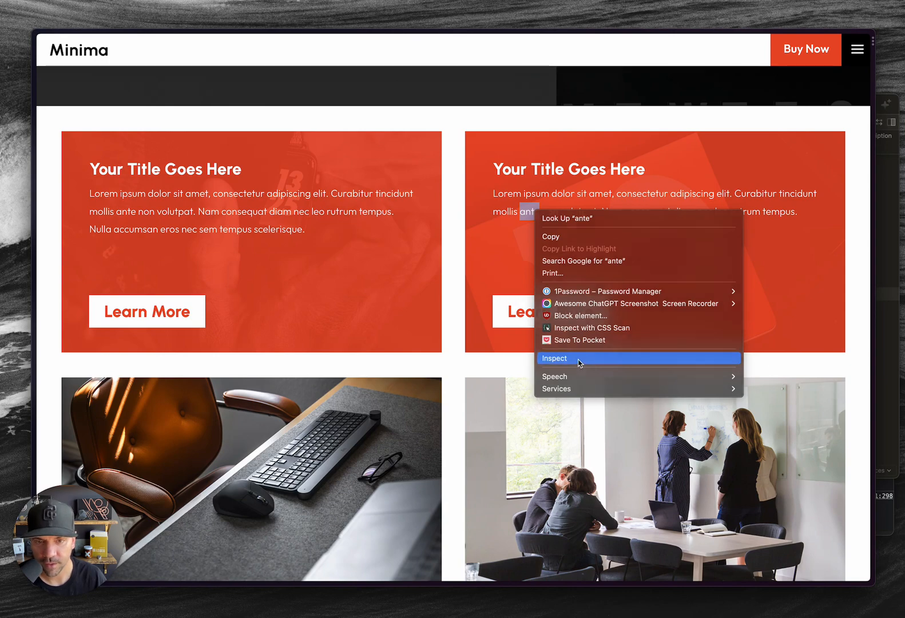
pyautogui.click(551, 358)
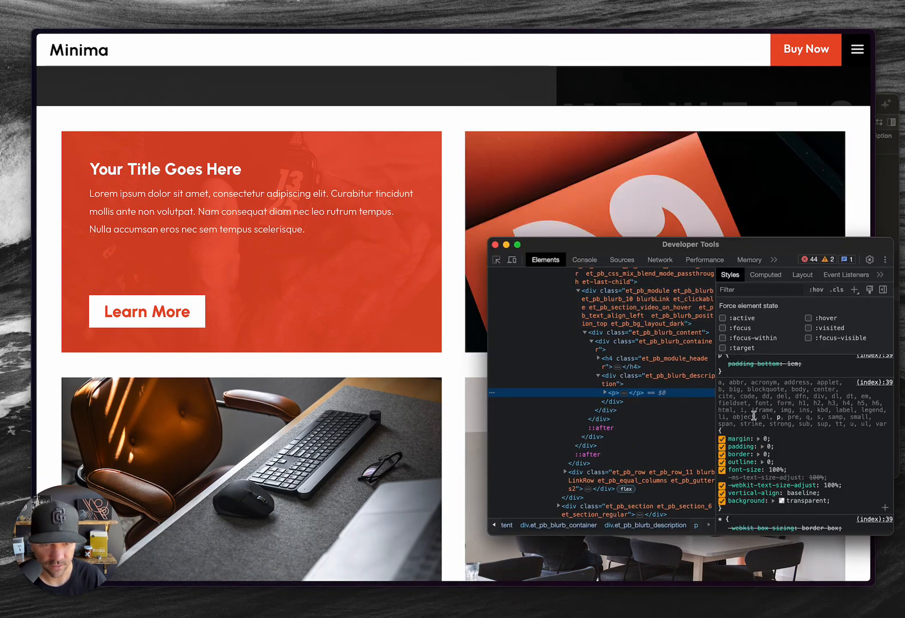
pyautogui.click(657, 378)
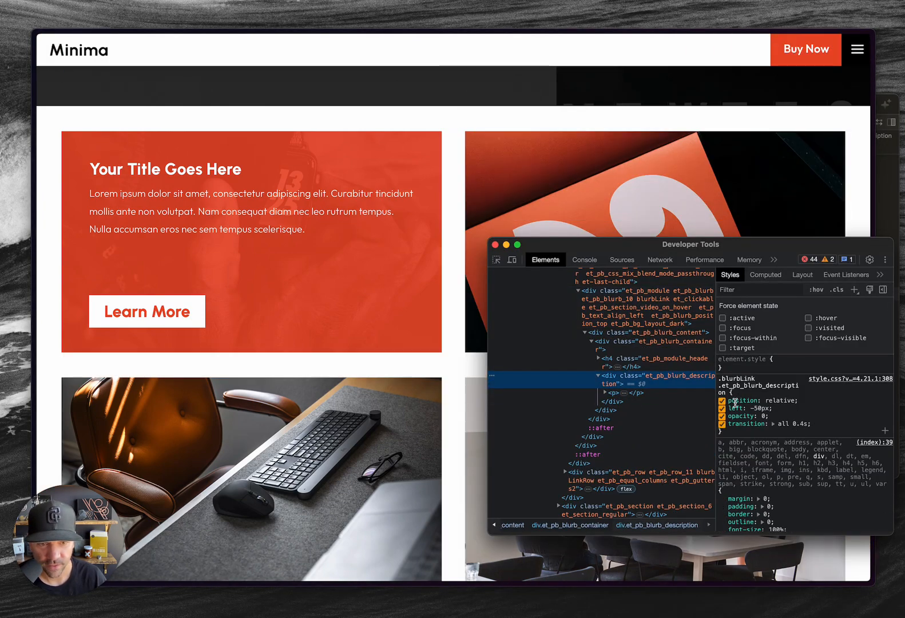
# Replace the left property with top in the .blurbLink .et_pb_blurb_description rule, keeping -50px as the value.
pyautogui.click(736, 409)
pyautogui.write('top')
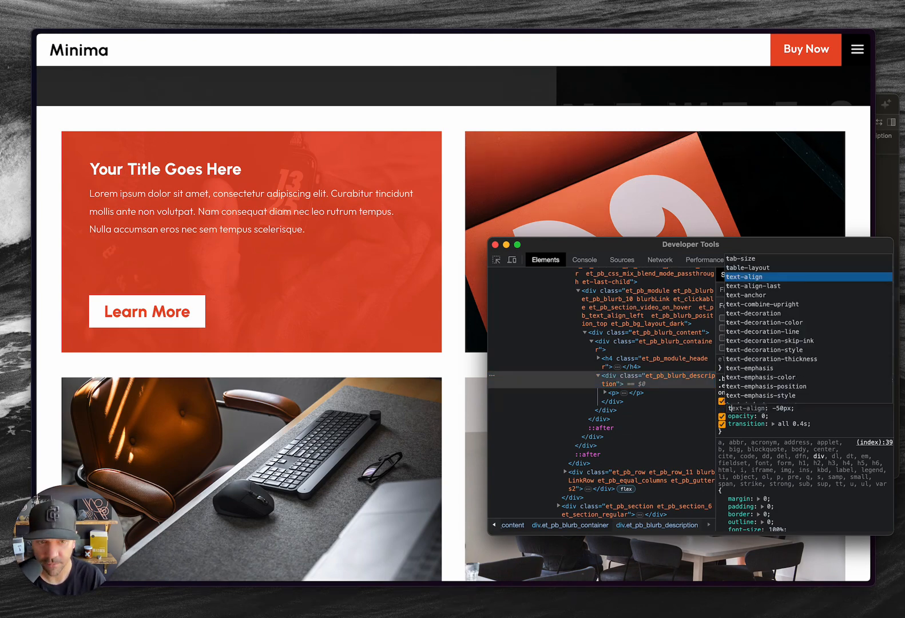
pyautogui.press('Tab')
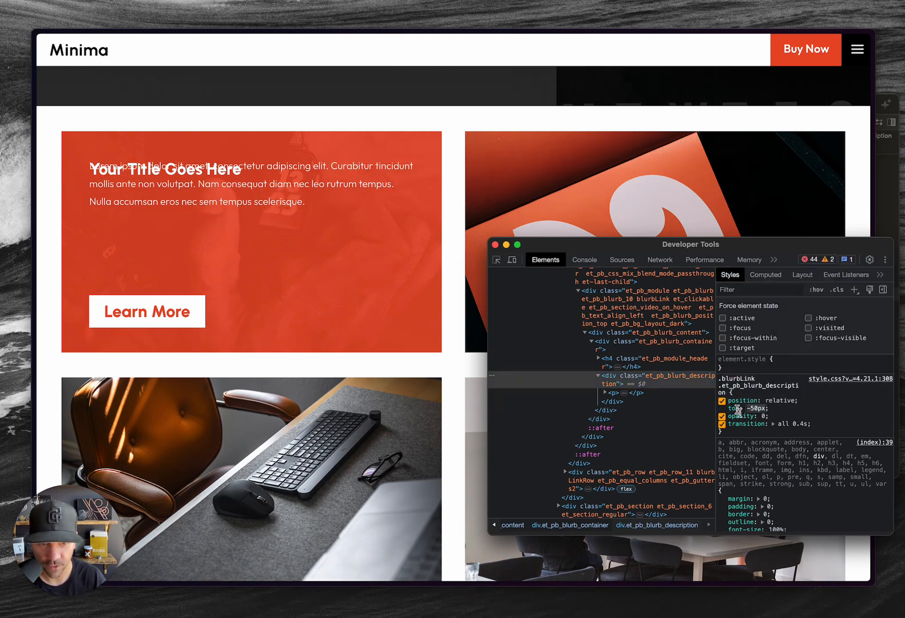
# Force the :hover state on the orange number 2 blurb's et_pb_blurb_10 module element.
pyautogui.click(809, 317)
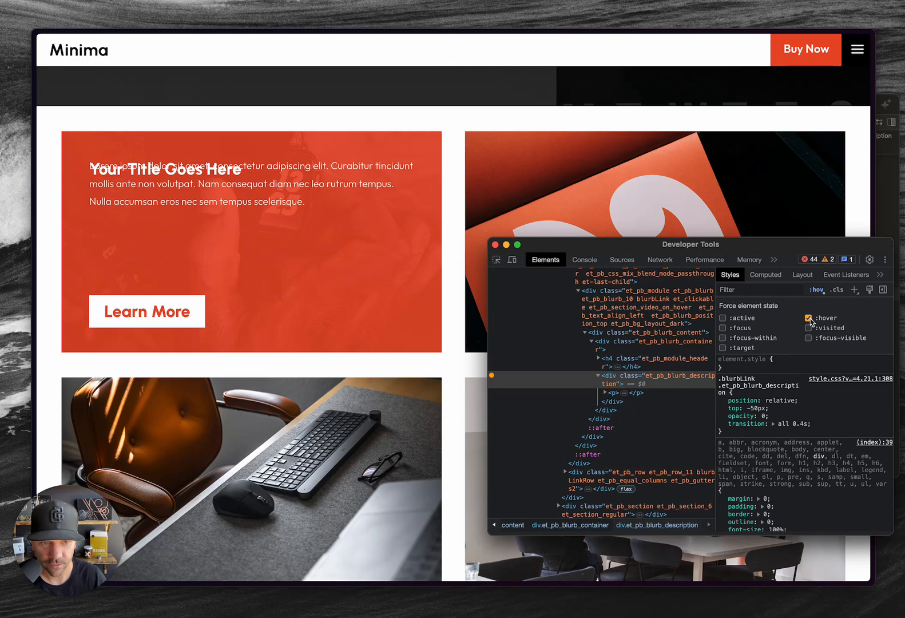
pyautogui.click(809, 318)
pyautogui.click(639, 322)
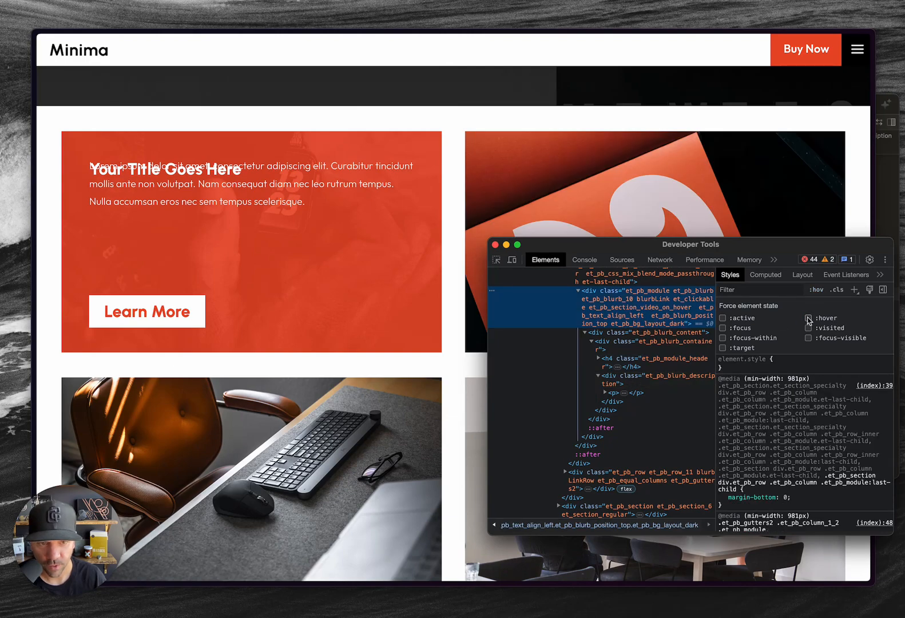
pyautogui.click(808, 318)
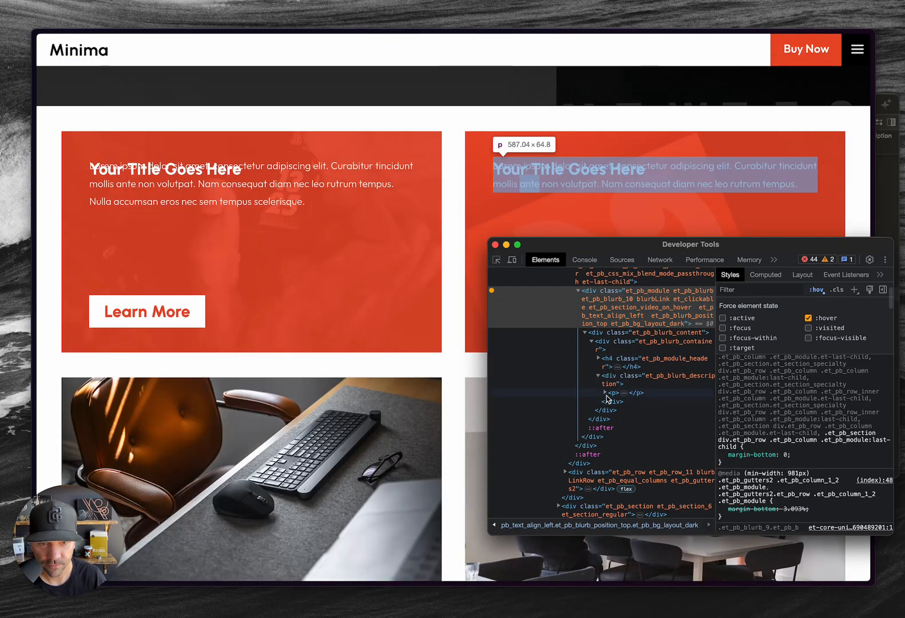
# Replace the left property with top in the .blurbLink:hover .et_pb_blurb_description rule, keeping 0 as the value.
pyautogui.click(623, 377)
pyautogui.scroll(-3, 773, 426)
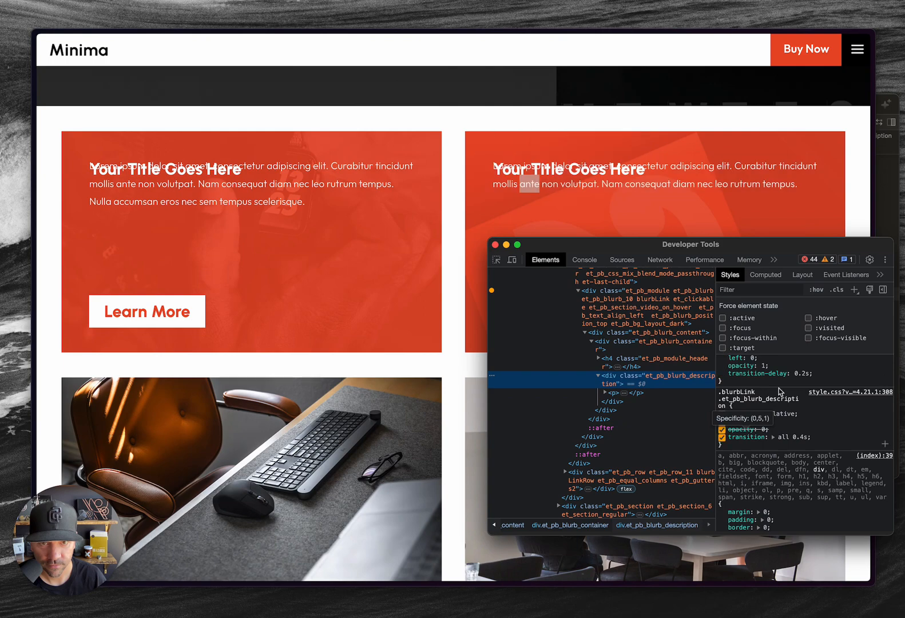
pyautogui.scroll(1, 764, 414)
pyautogui.click(738, 378)
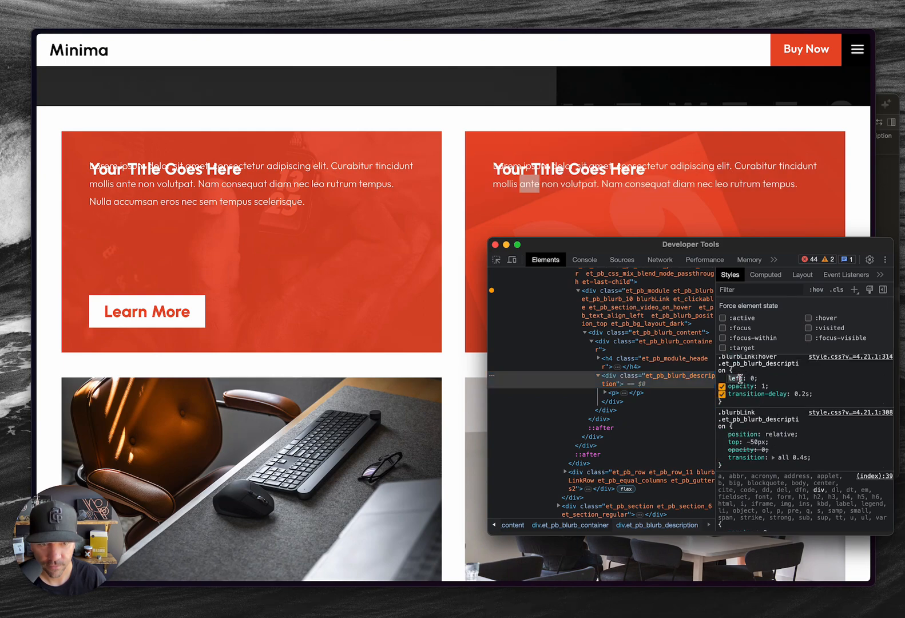
pyautogui.write('top')
pyautogui.press('Return')
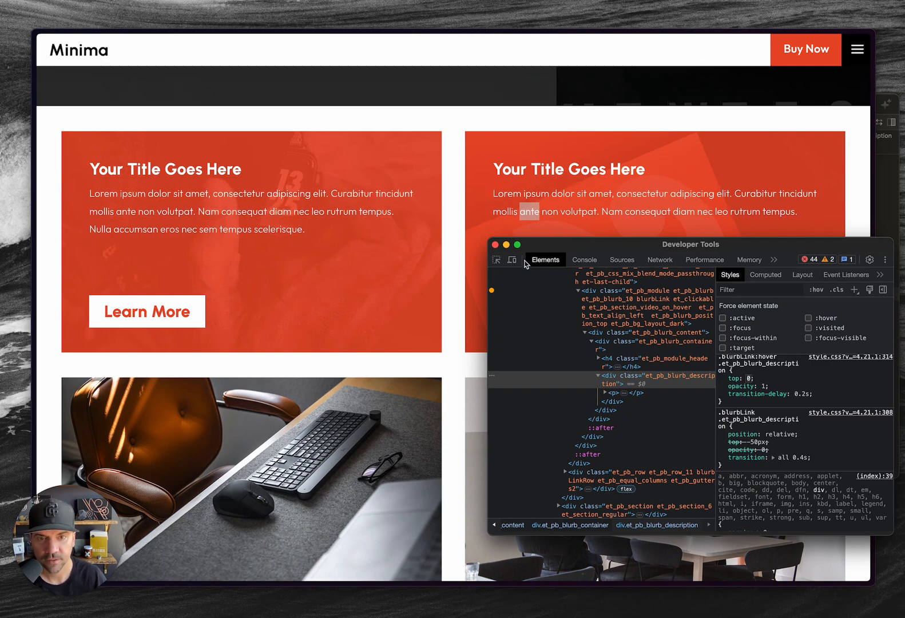
# Check the blurbs' hover animation on the page, and switch to Nova to read the .blurbLink:after rule.
pyautogui.click(494, 244)
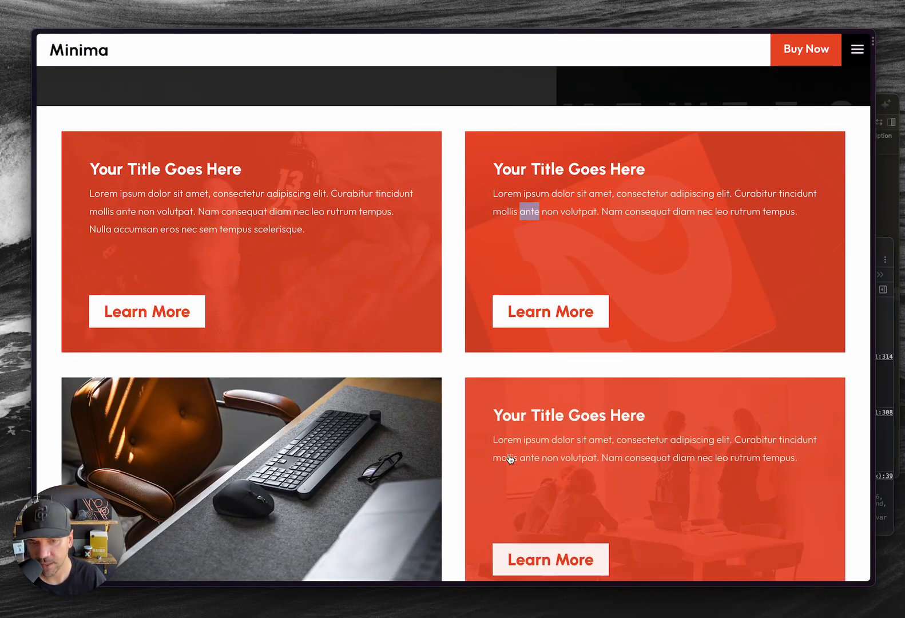
pyautogui.press('super+Tab')
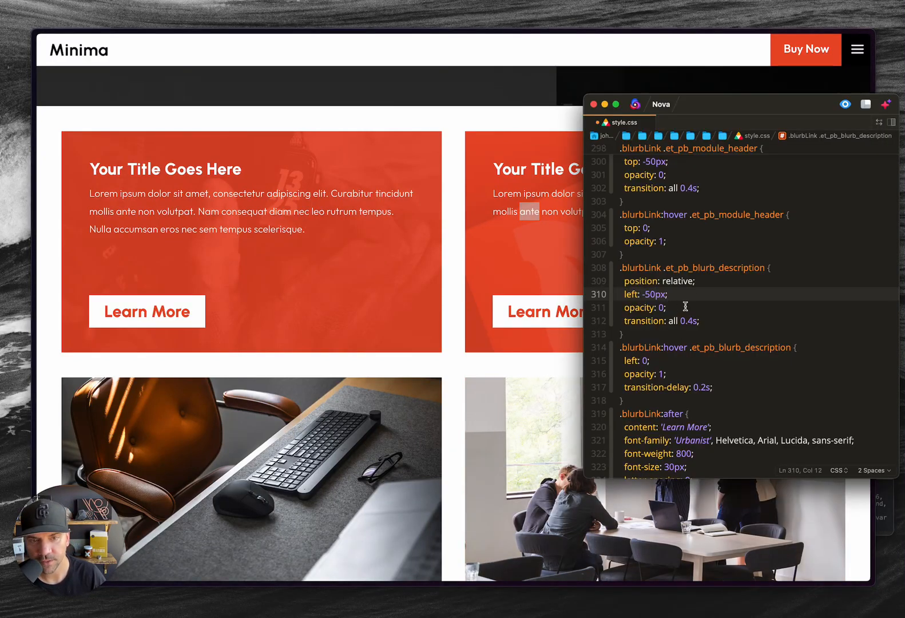
pyautogui.scroll(-5, 715, 340)
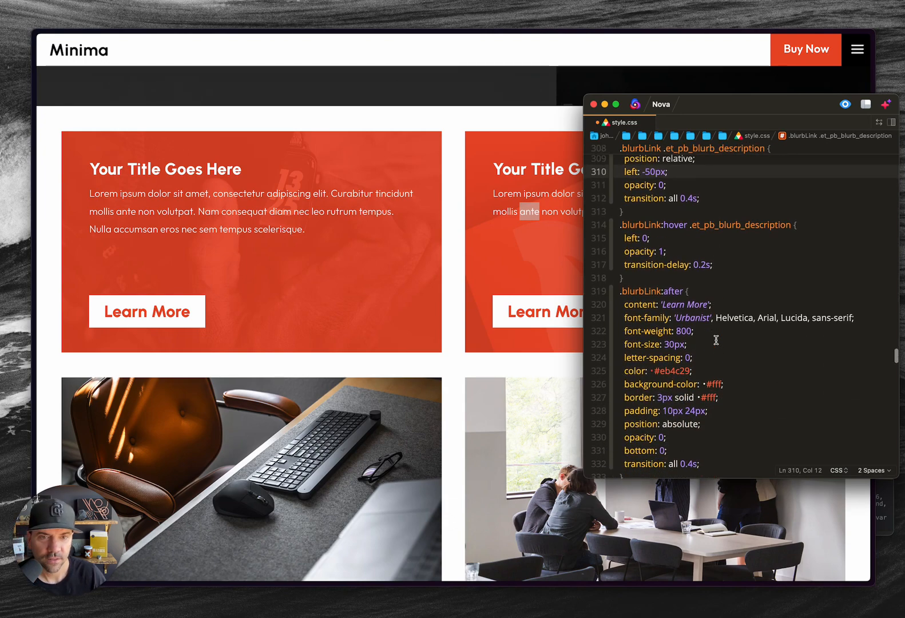
# Examine the .blurbLink:after rule in style.css, focusing on its content property.
pyautogui.scroll(-1, 715, 340)
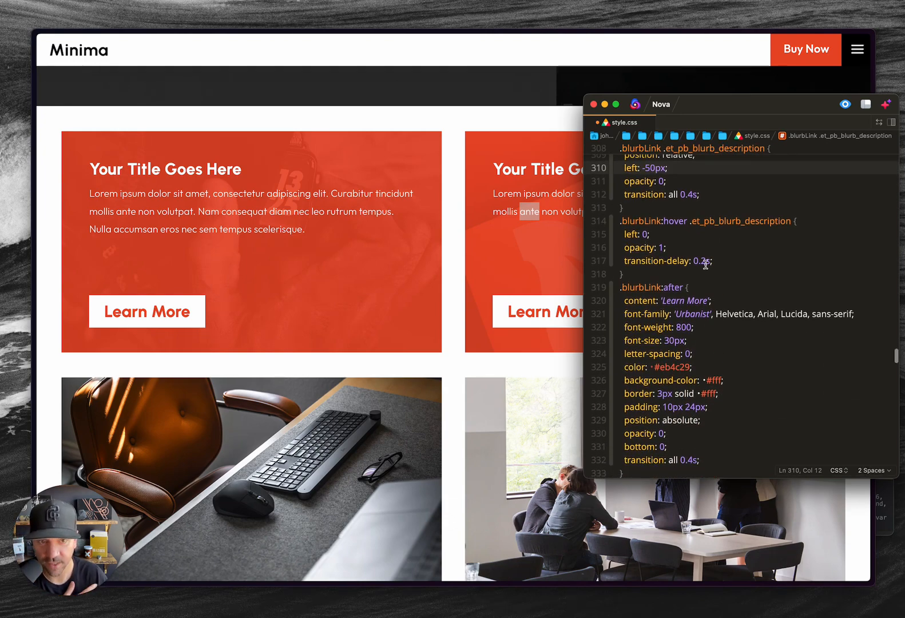
pyautogui.scroll(-3, 710, 263)
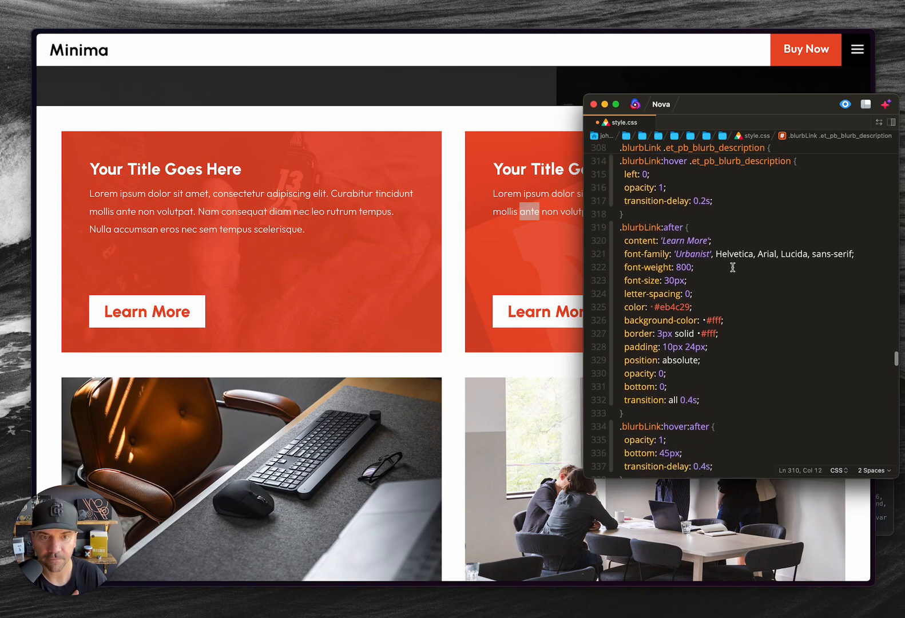
pyautogui.click(699, 228)
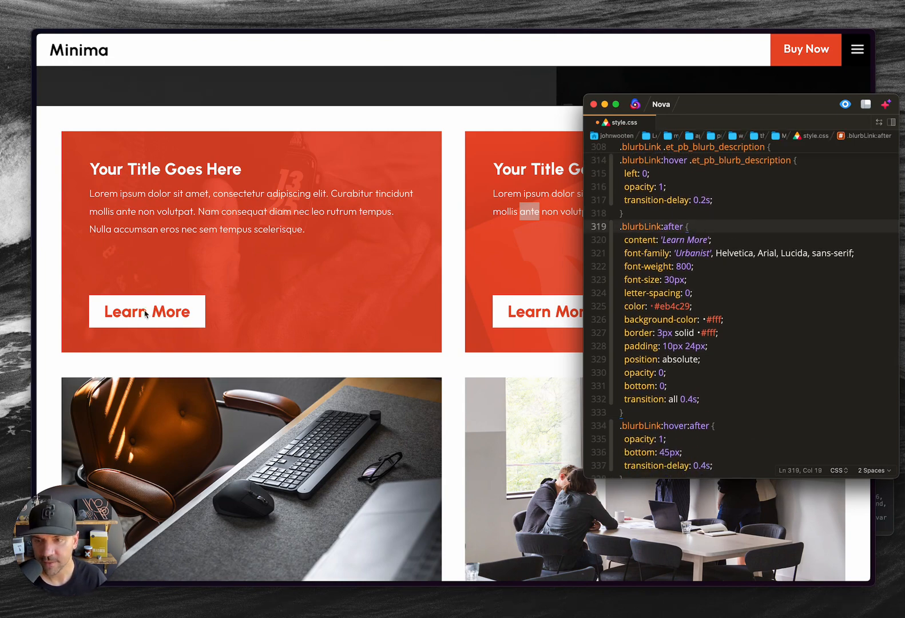
pyautogui.click(703, 240)
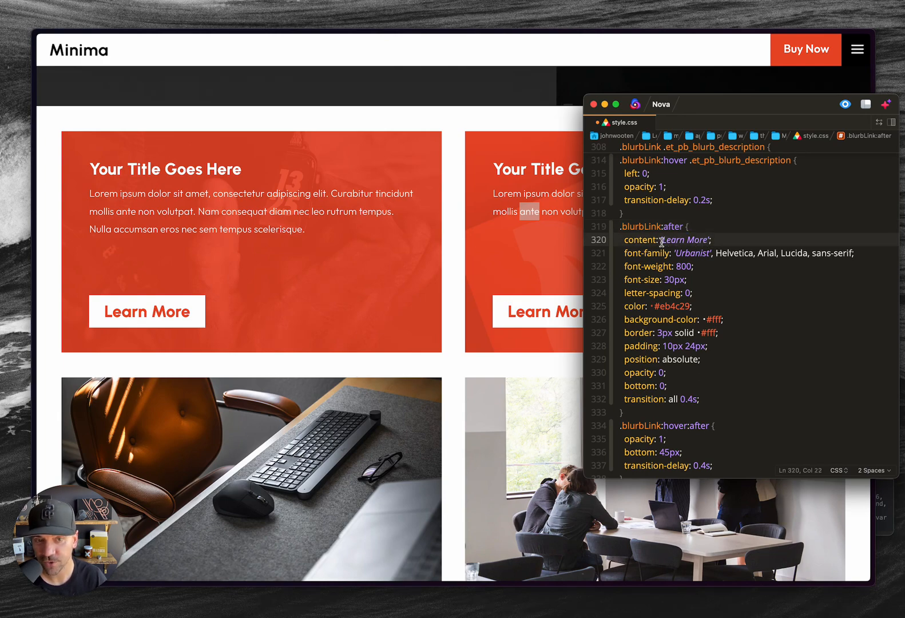
# Inspect the first blurb's Learn More label in Developer Tools, selecting its ::after pseudo-element to view the styles.
pyautogui.rightClick(184, 311)
pyautogui.click(229, 487)
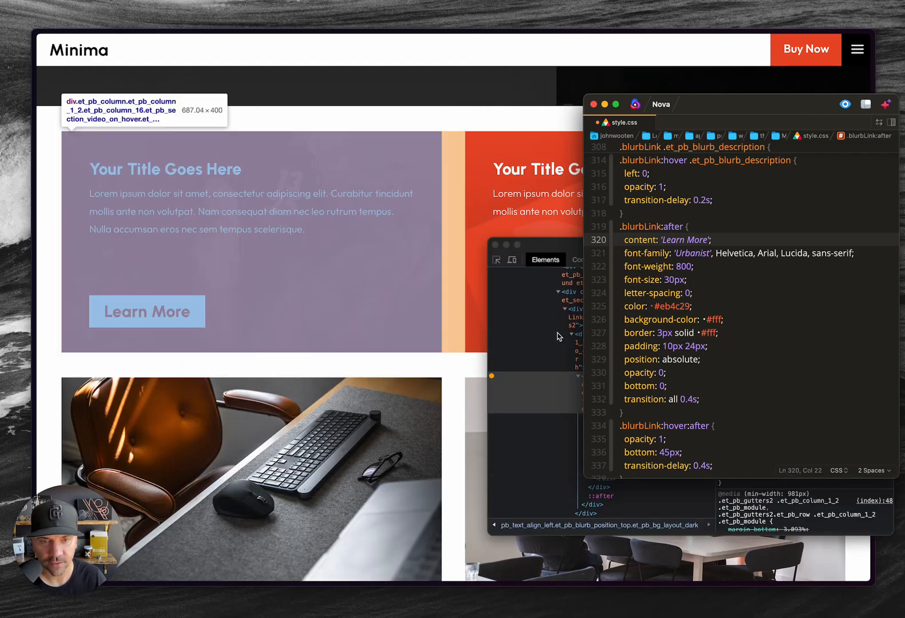
pyautogui.click(564, 258)
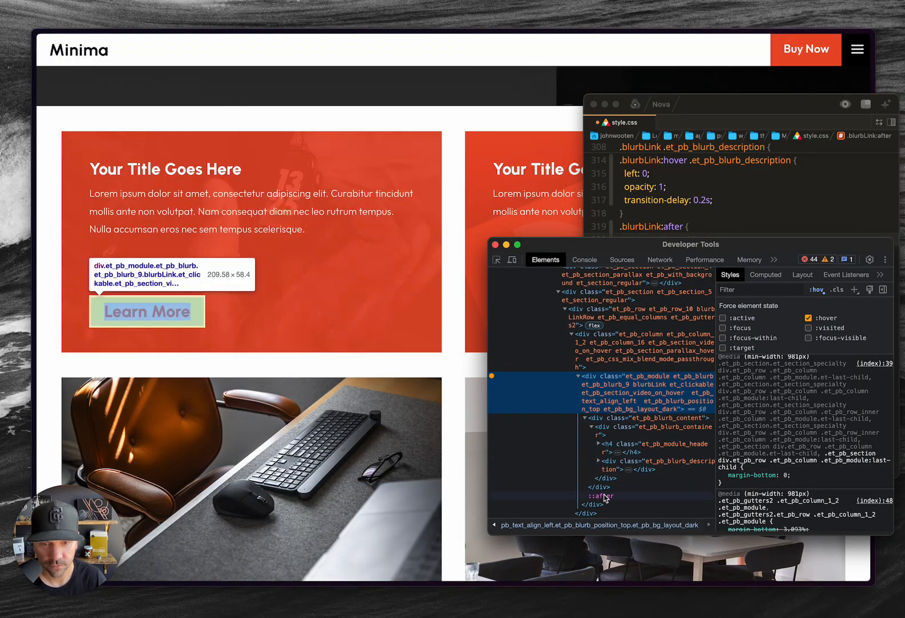
pyautogui.click(603, 496)
pyautogui.scroll(1, 769, 441)
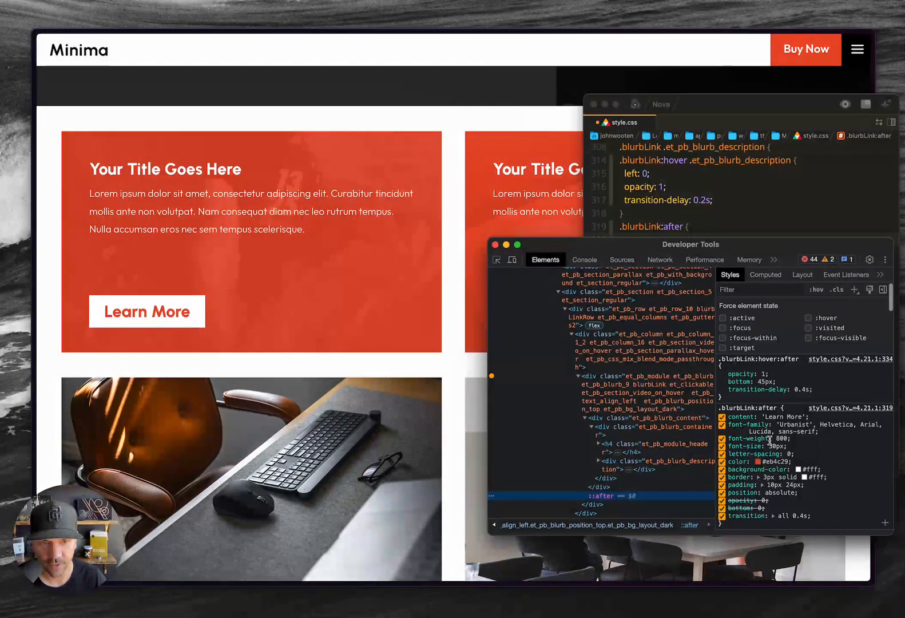
# Try 'Signup' as the content value of the .blurbLink:after rule and check the blurbs on the page.
pyautogui.click(774, 418)
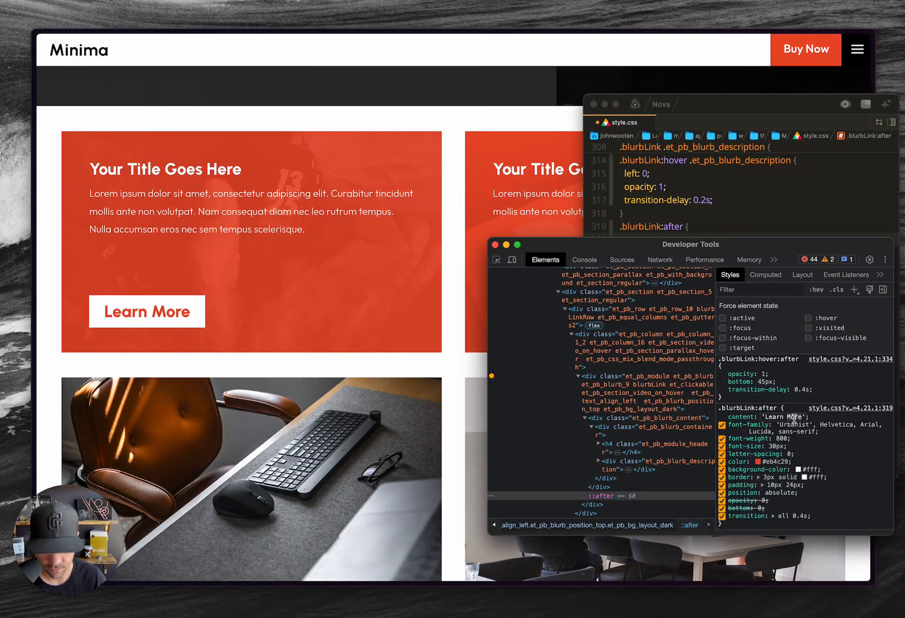
pyautogui.press('BackSpace')
pyautogui.press('BackSpace')
pyautogui.press('BackSpace')
pyautogui.press('BackSpace')
pyautogui.press('BackSpace')
pyautogui.press('BackSpace')
pyautogui.press('BackSpace')
pyautogui.press('BackSpace')
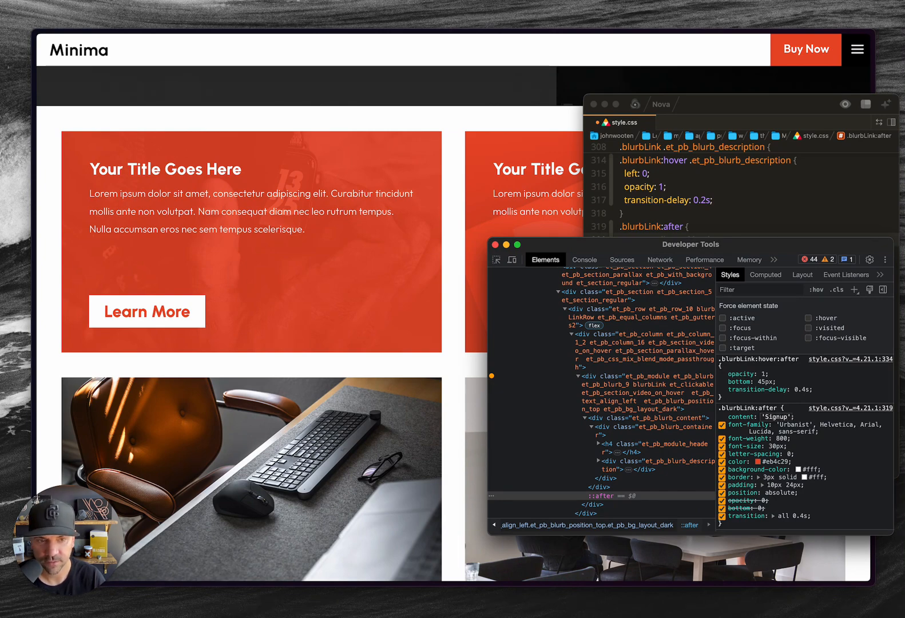
pyautogui.write('Signup')
pyautogui.press('Tab')
pyautogui.click(458, 266)
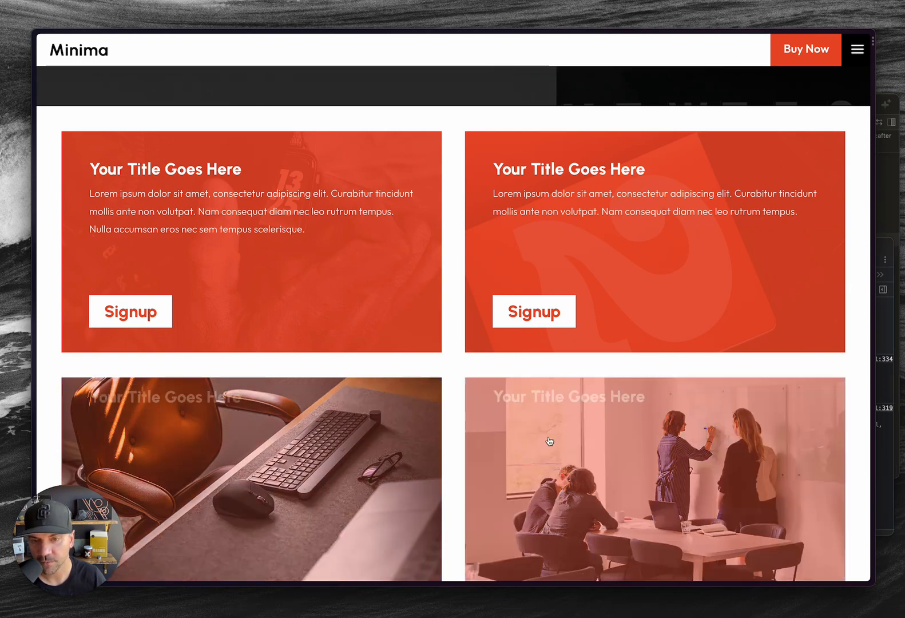
# Review the .blurbLink:after styles in Developer Tools, and reload the page to discard the temporary content text.
pyautogui.click(890, 251)
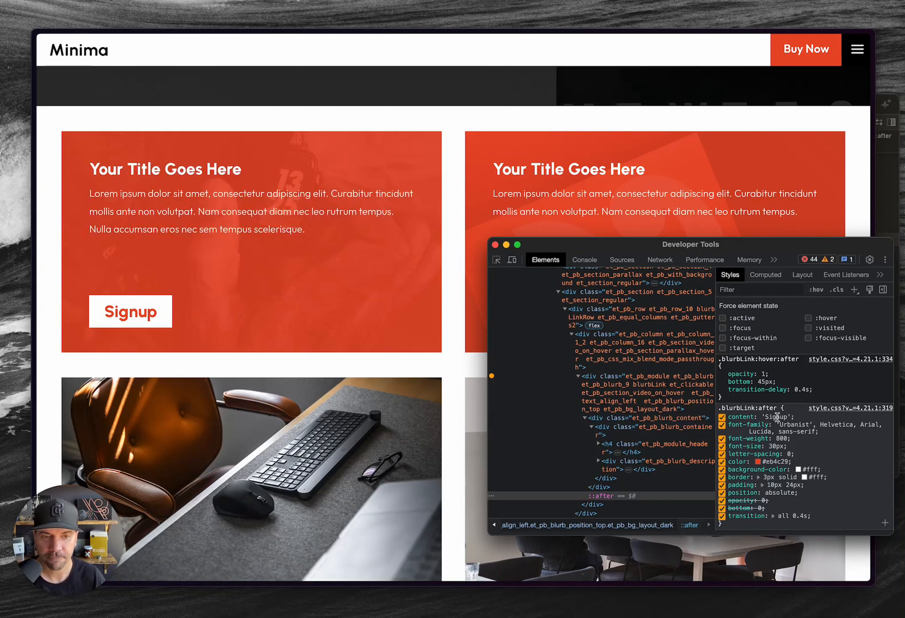
pyautogui.scroll(-4, 774, 492)
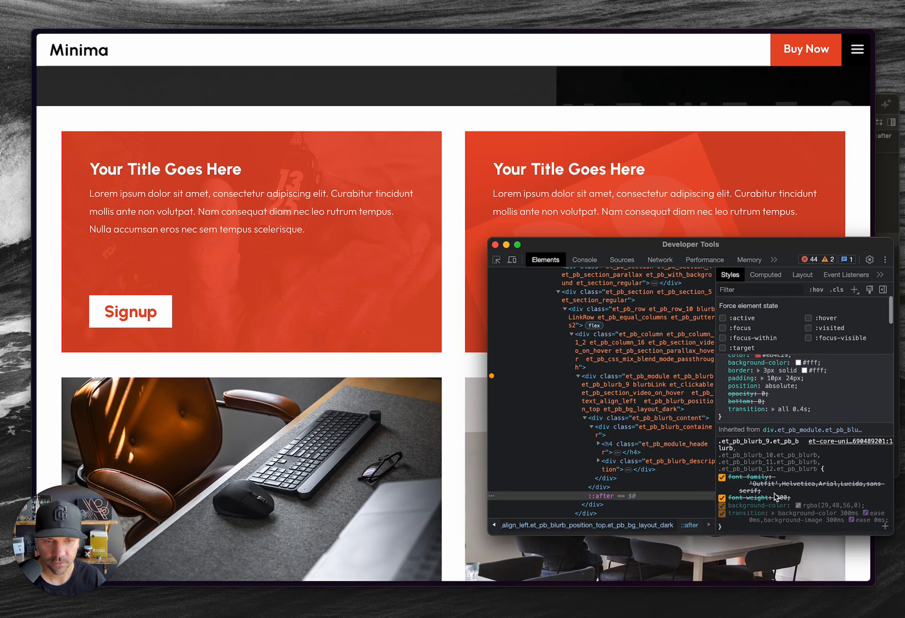
pyautogui.scroll(4, 773, 495)
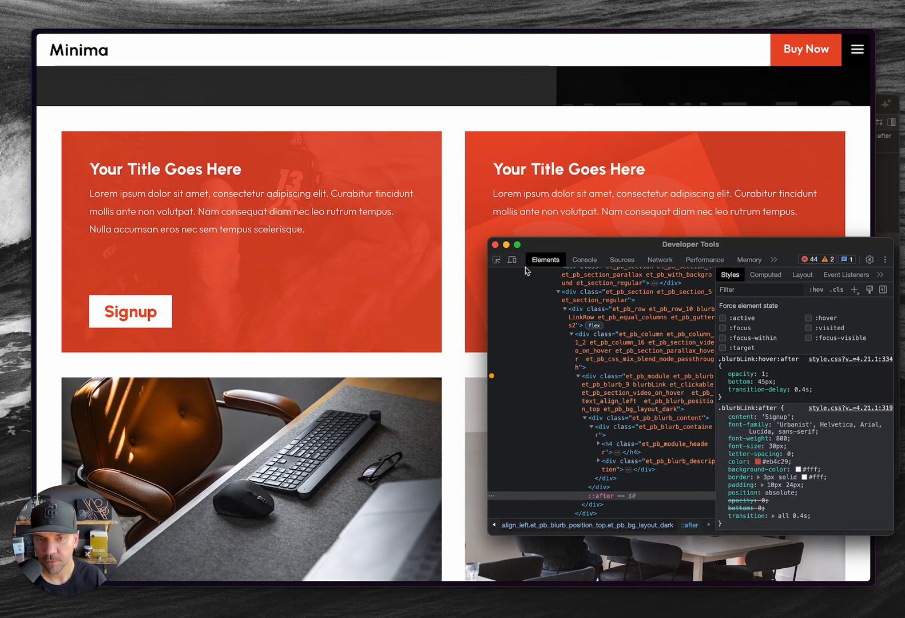
pyautogui.click(457, 276)
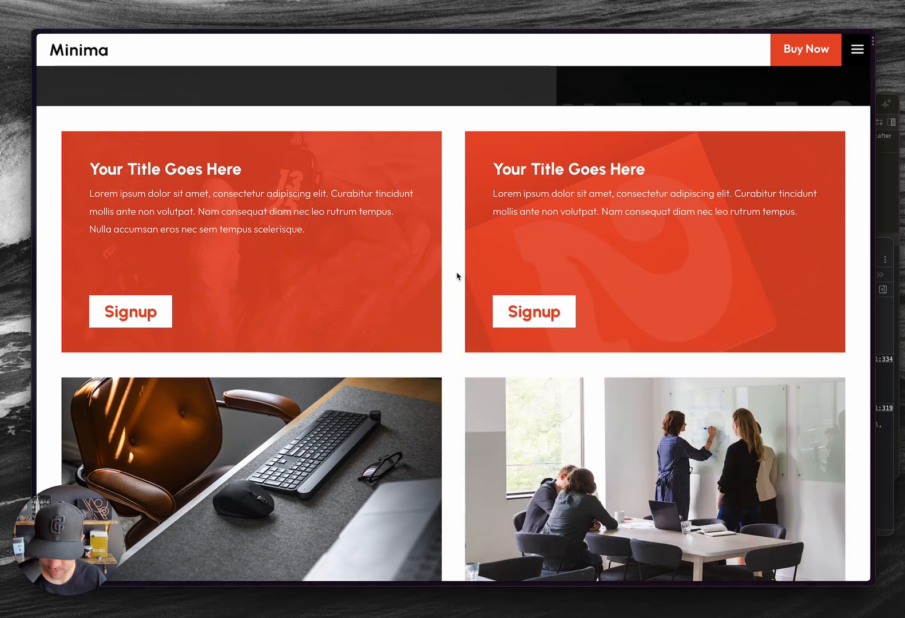
pyautogui.press('super+r')
pyautogui.moveTo(365, 288)
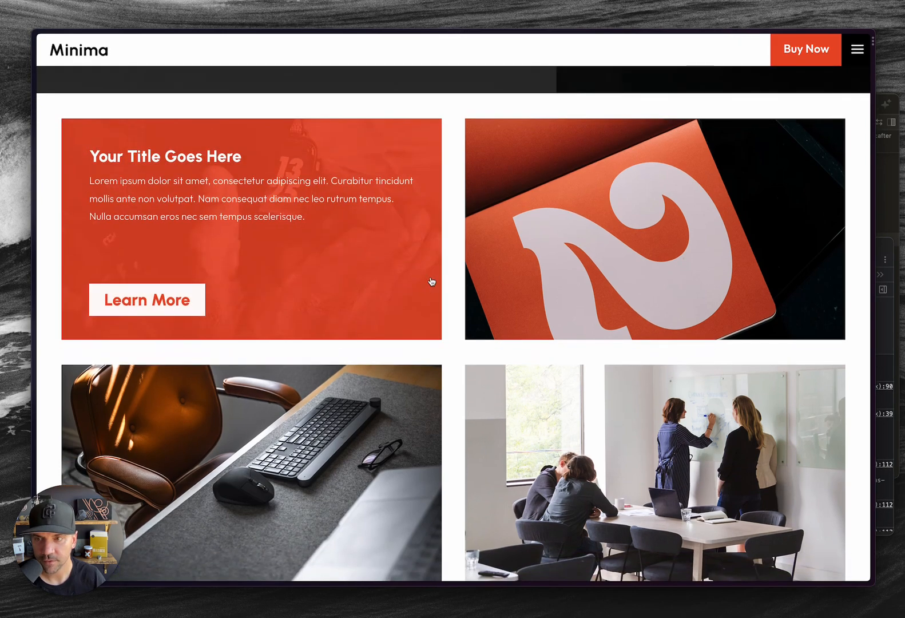
# Switch to the Minima page in the Divi builder and assign the CSS class signup to the upper blurb row's first column.
pyautogui.hotkey('alt', 'Tab')
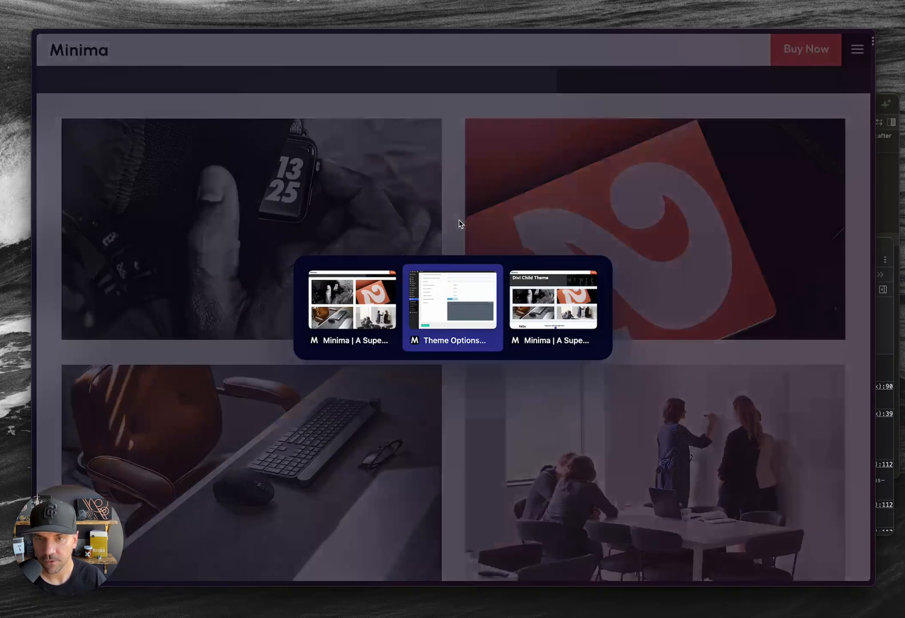
pyautogui.hotkey('alt', 'Tab')
pyautogui.moveTo(110, 220)
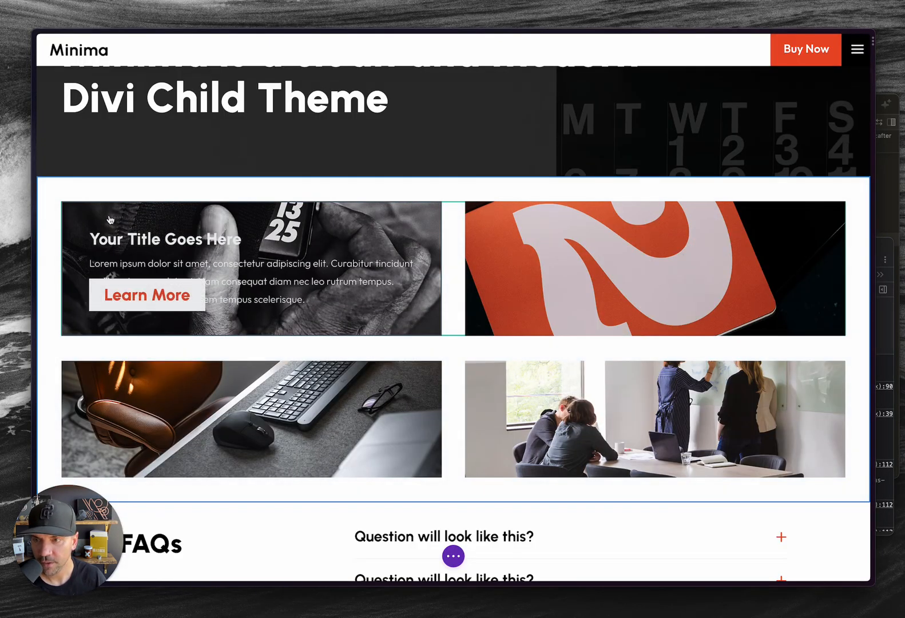
pyautogui.click(92, 217)
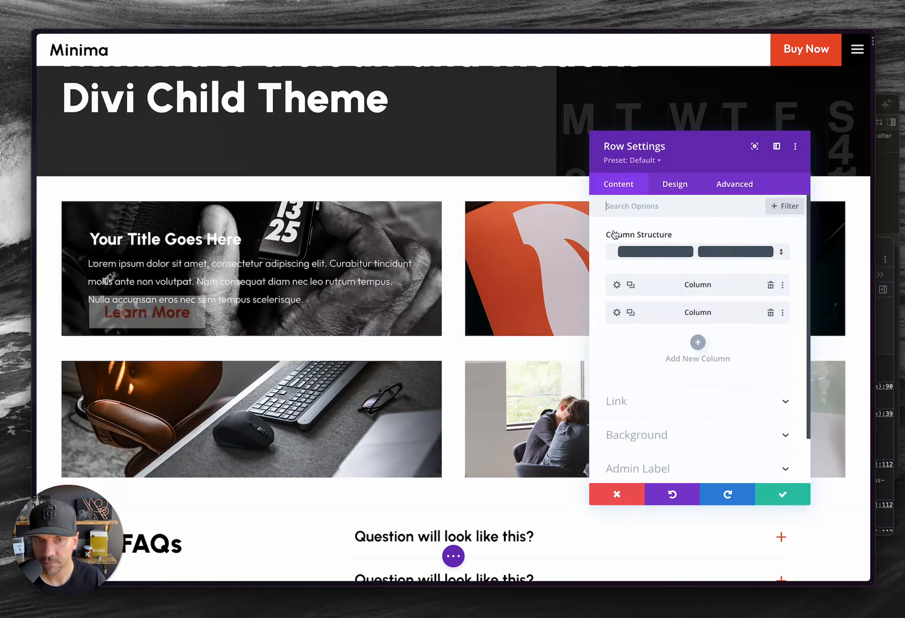
pyautogui.click(616, 284)
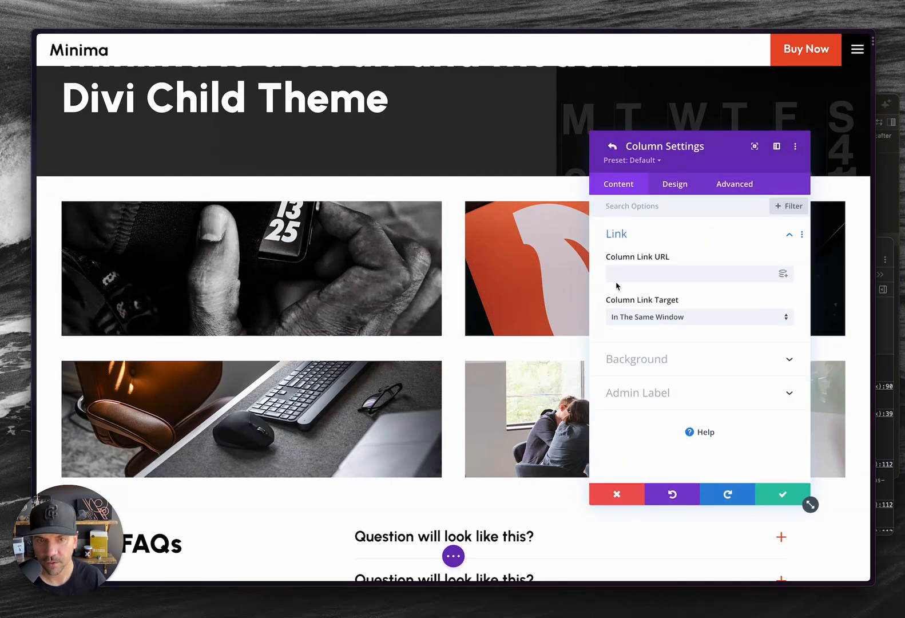
pyautogui.click(732, 192)
pyautogui.click(657, 244)
pyautogui.click(628, 310)
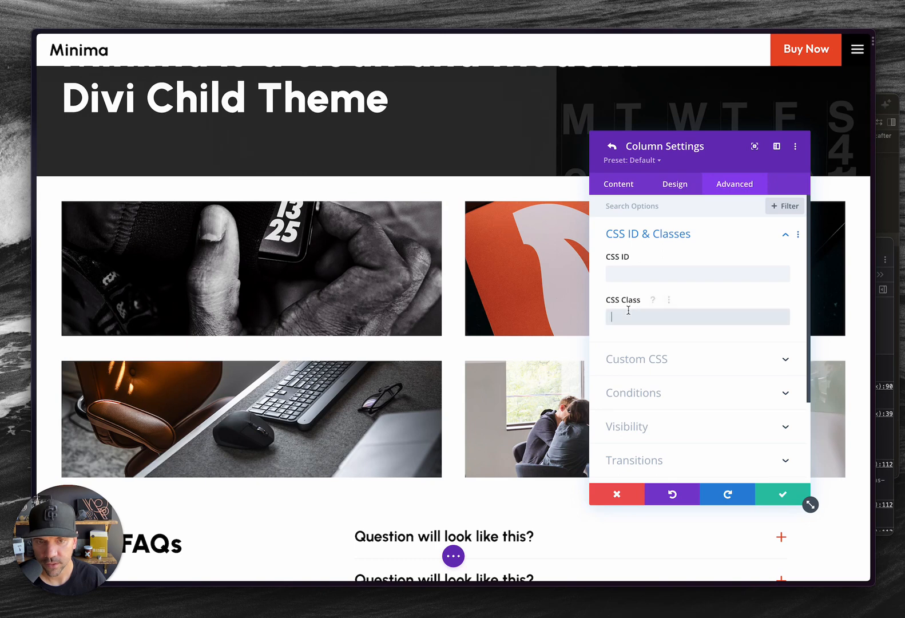
pyautogui.write('signup')
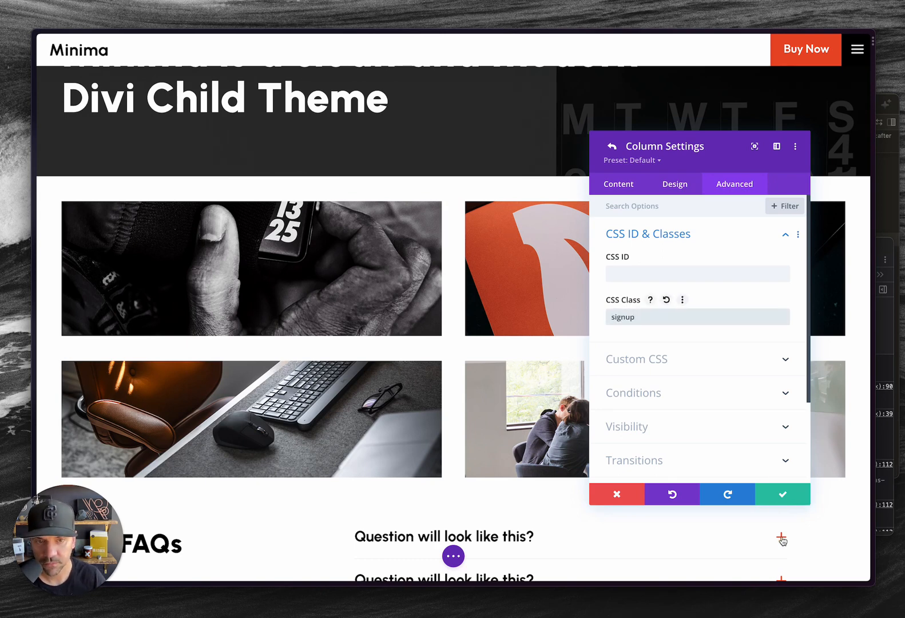
pyautogui.click(782, 494)
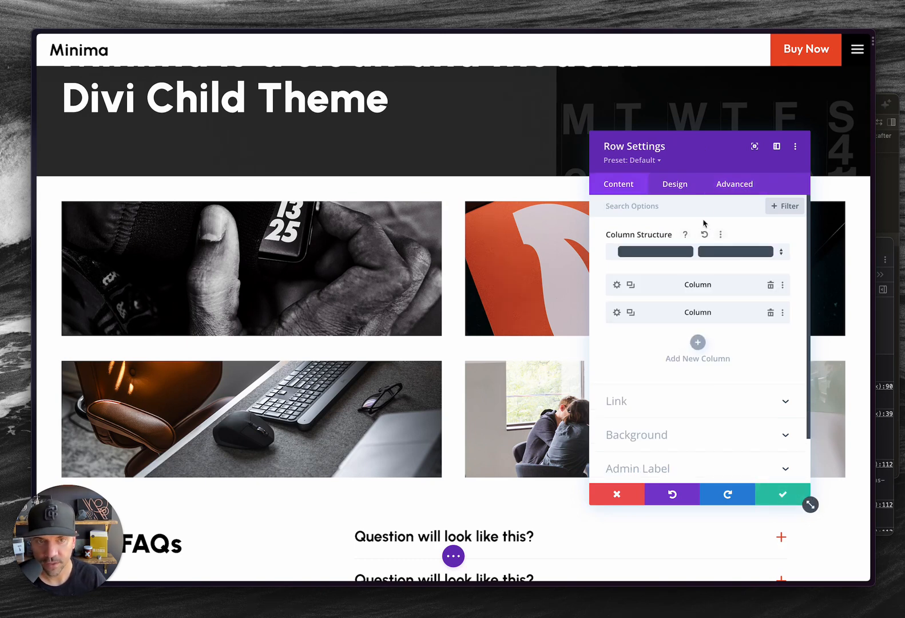
# Check the CSS class assigned to the upper blurb row itself.
pyautogui.click(724, 190)
pyautogui.click(681, 245)
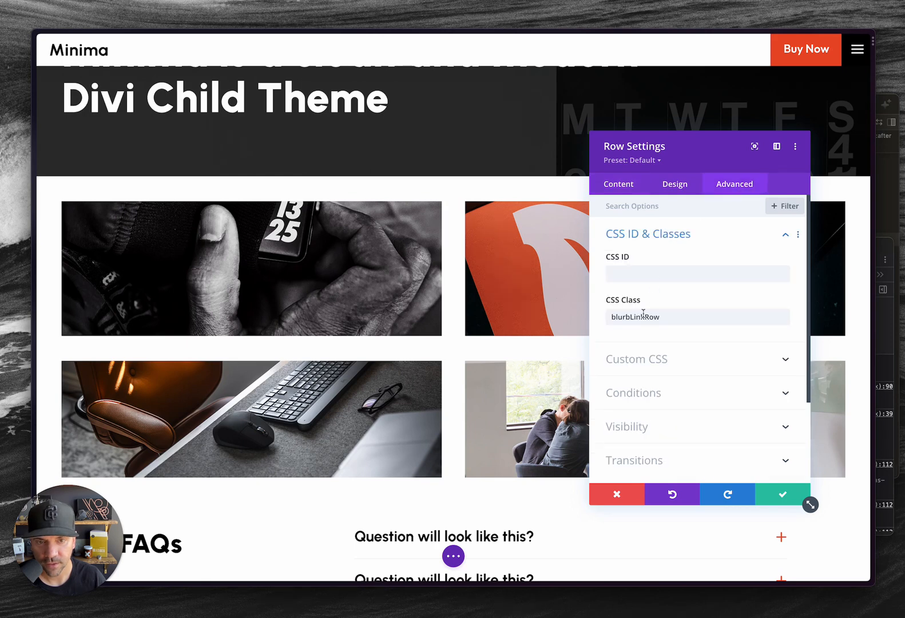
pyautogui.click(668, 321)
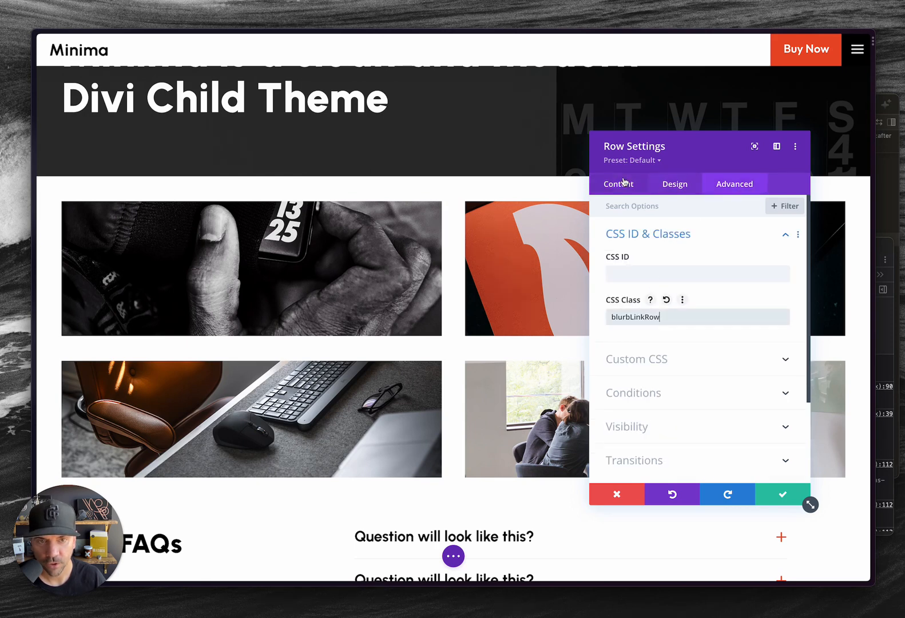
# Assign the CSS class register to the row's second column and save the row settings.
pyautogui.click(624, 197)
pyautogui.click(614, 314)
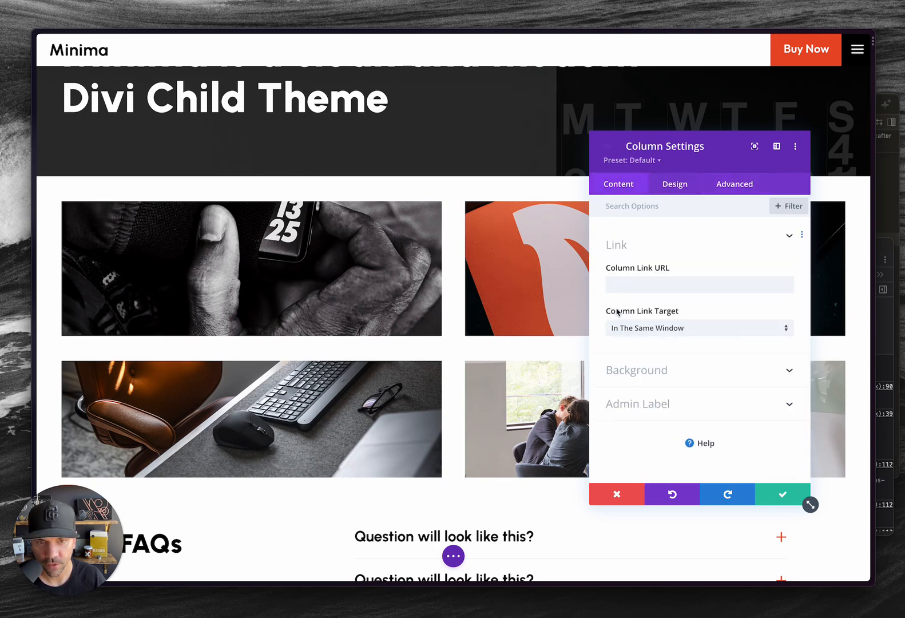
pyautogui.click(734, 190)
pyautogui.click(651, 237)
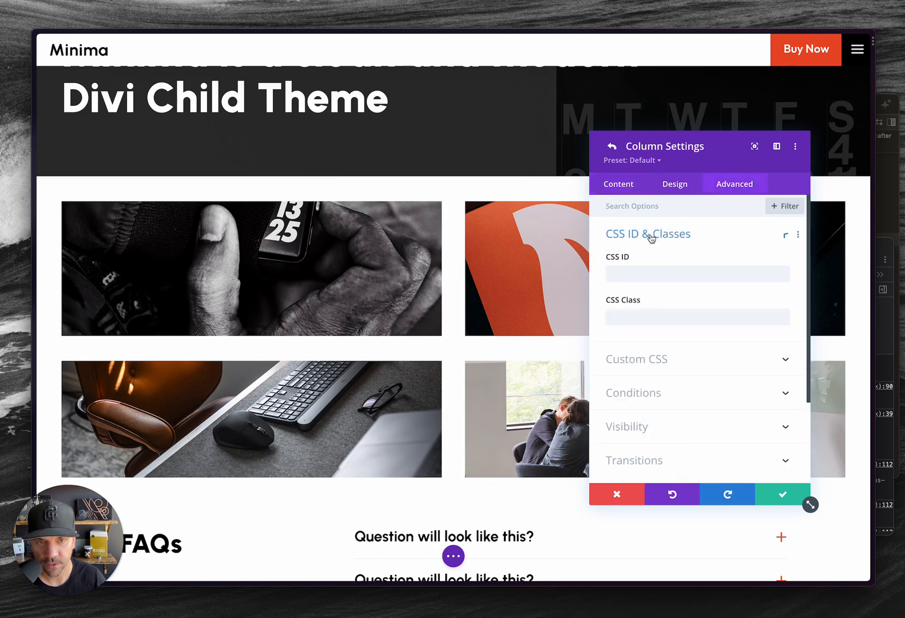
pyautogui.click(634, 319)
pyautogui.write('registe')
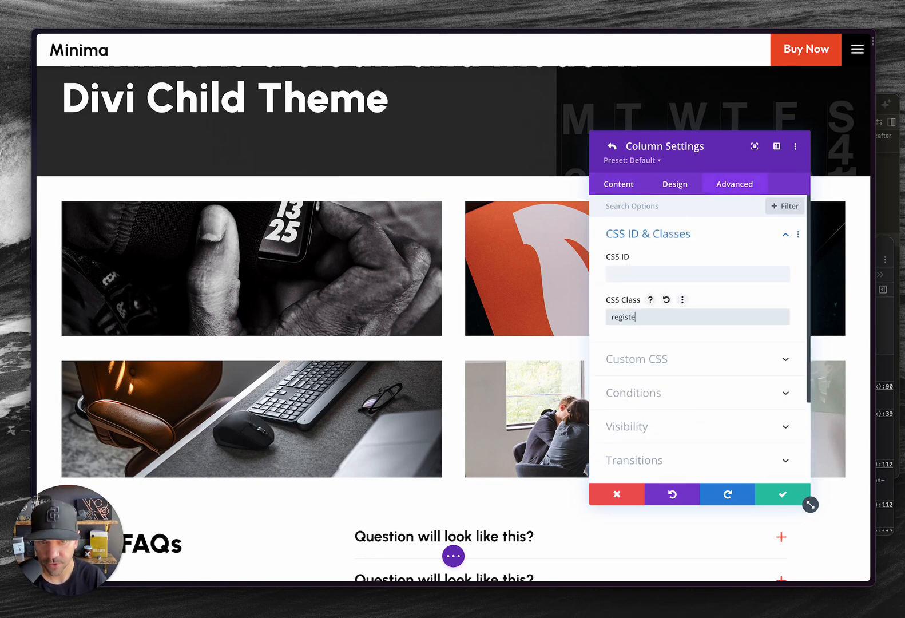
pyautogui.write('r')
pyautogui.click(780, 494)
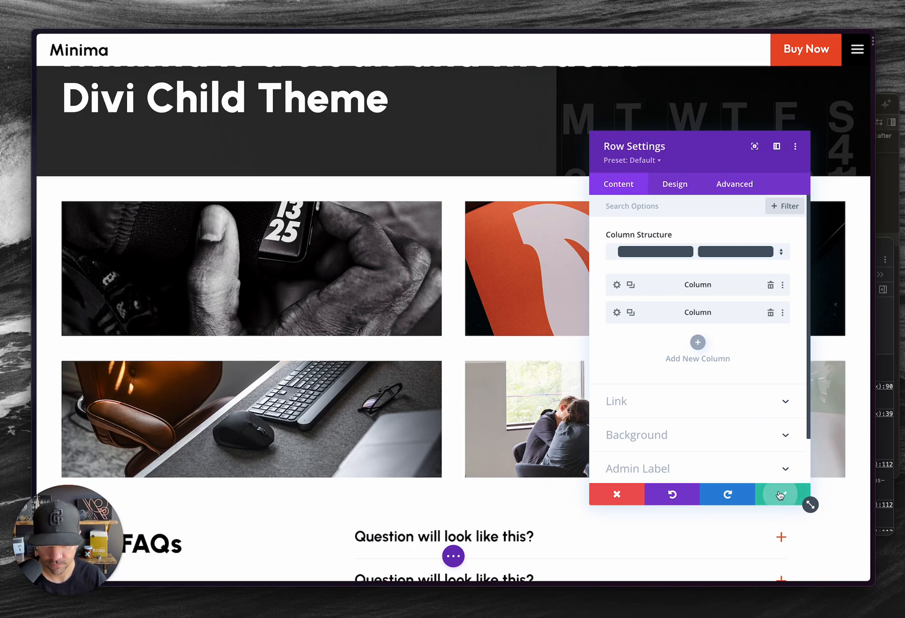
pyautogui.click(780, 494)
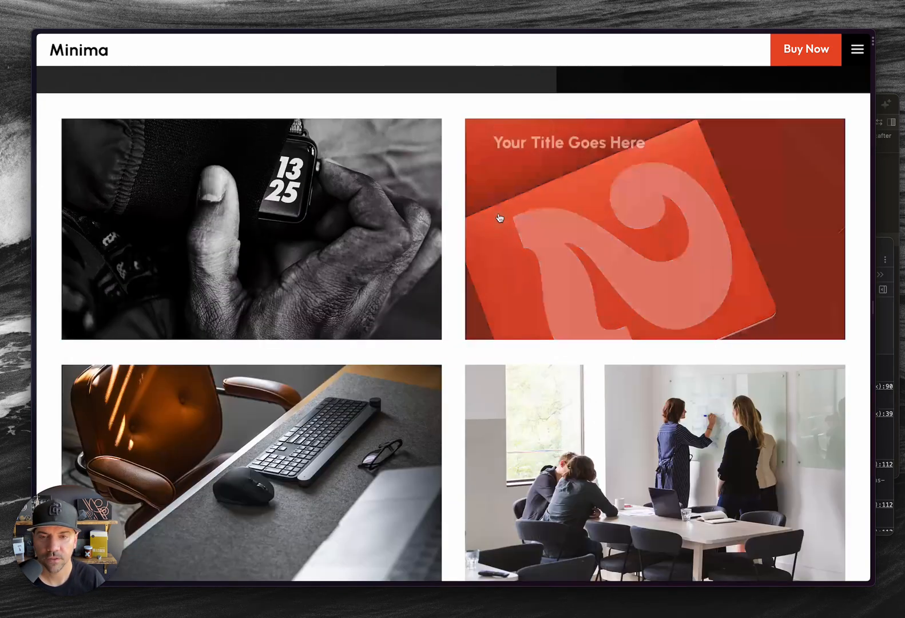
pyautogui.scroll(4, 474, 231)
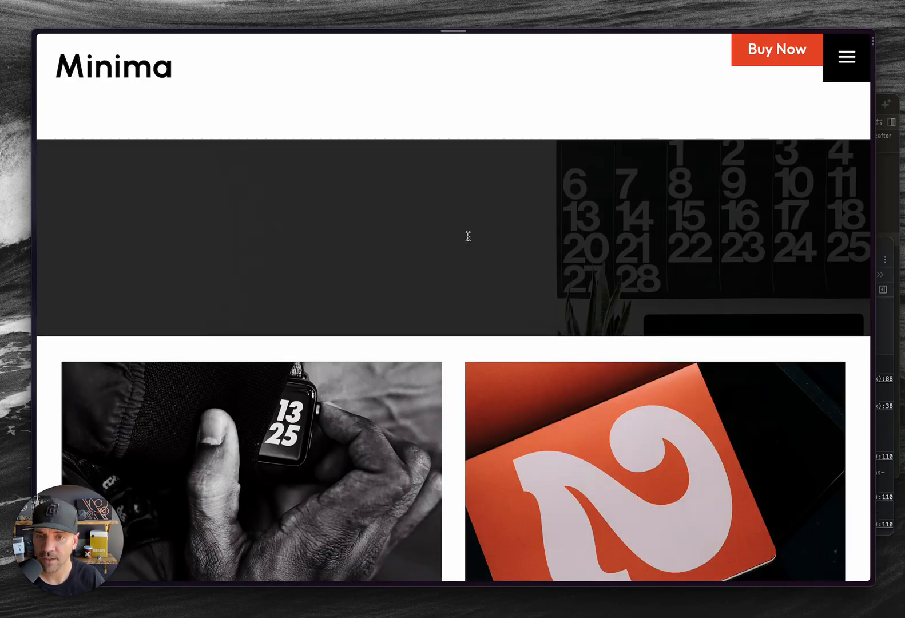
pyautogui.scroll(-4, 466, 237)
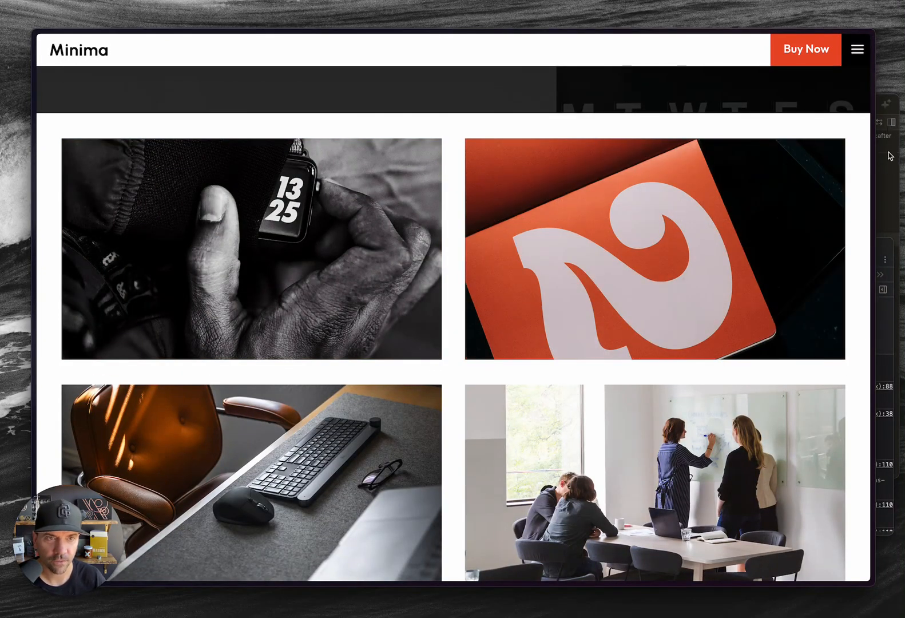
# Switch to style.css in Nova and copy the whole .blurbLink:after rule.
pyautogui.click(885, 190)
pyautogui.click(696, 255)
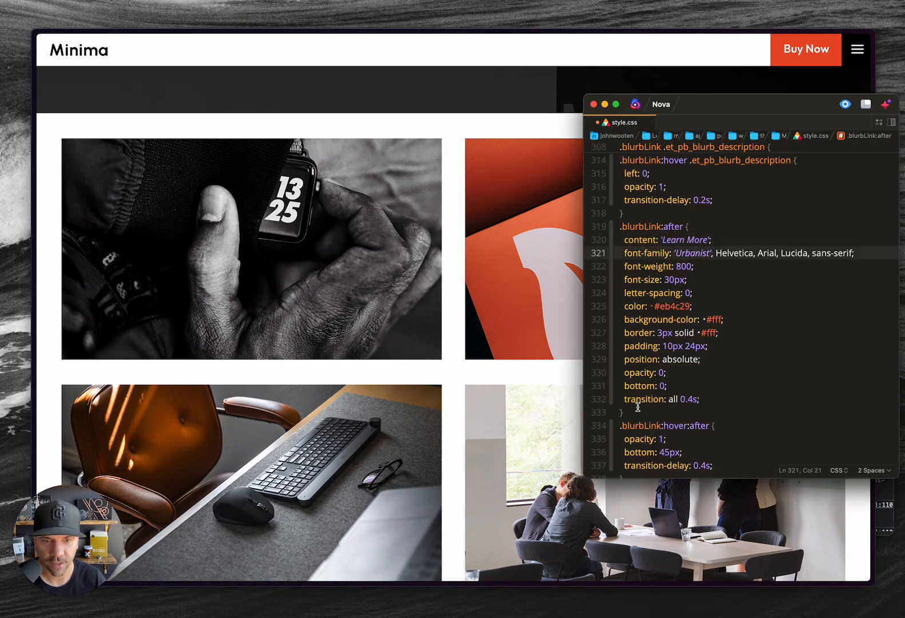
pyautogui.moveTo(638, 407); pyautogui.dragTo(607, 231)
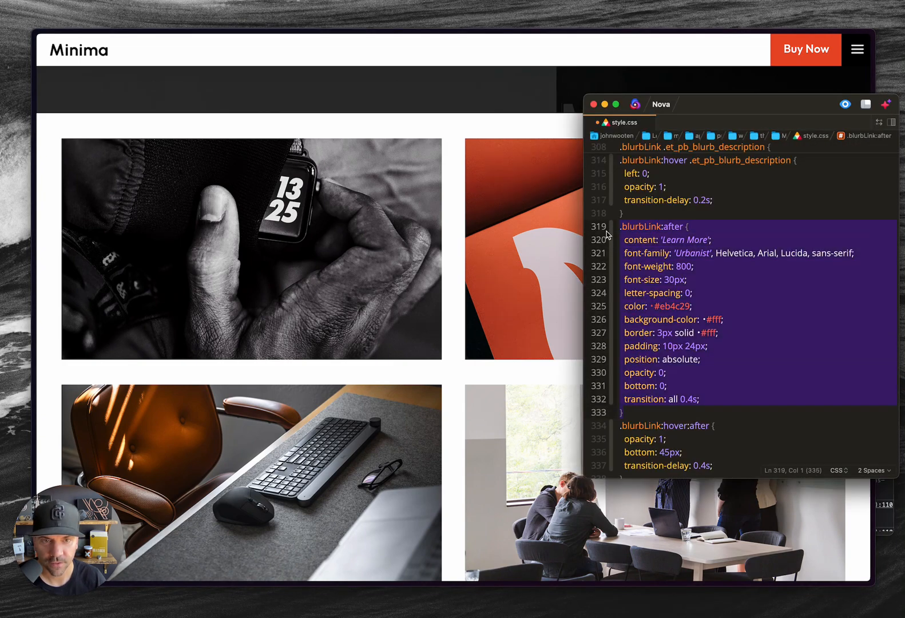
# Paste the copied .blurbLink:after rule with blank lines around it between the 767px media query and the BLOG section.
pyautogui.scroll(-3, 648, 372)
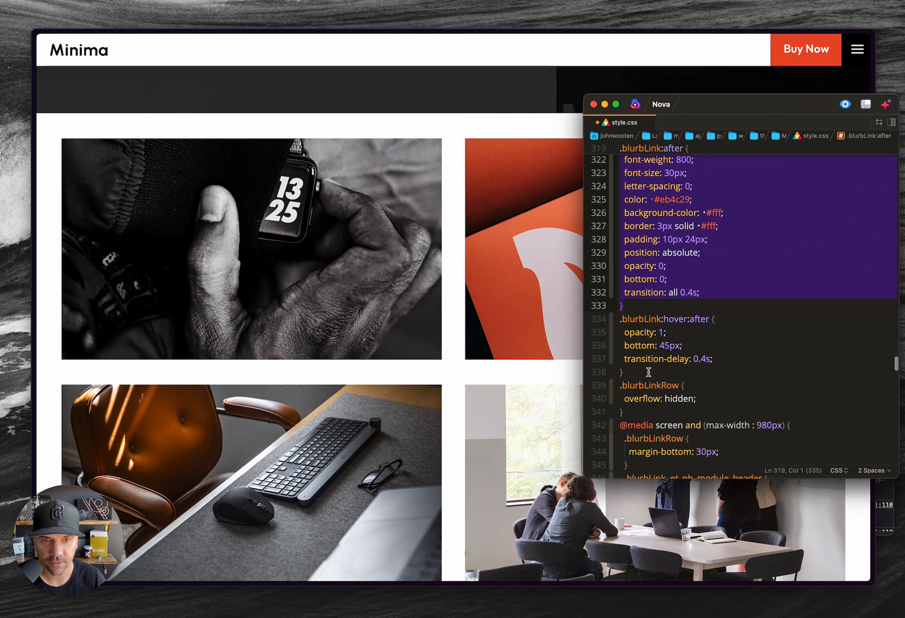
pyautogui.scroll(-10, 648, 373)
pyautogui.scroll(-5, 648, 372)
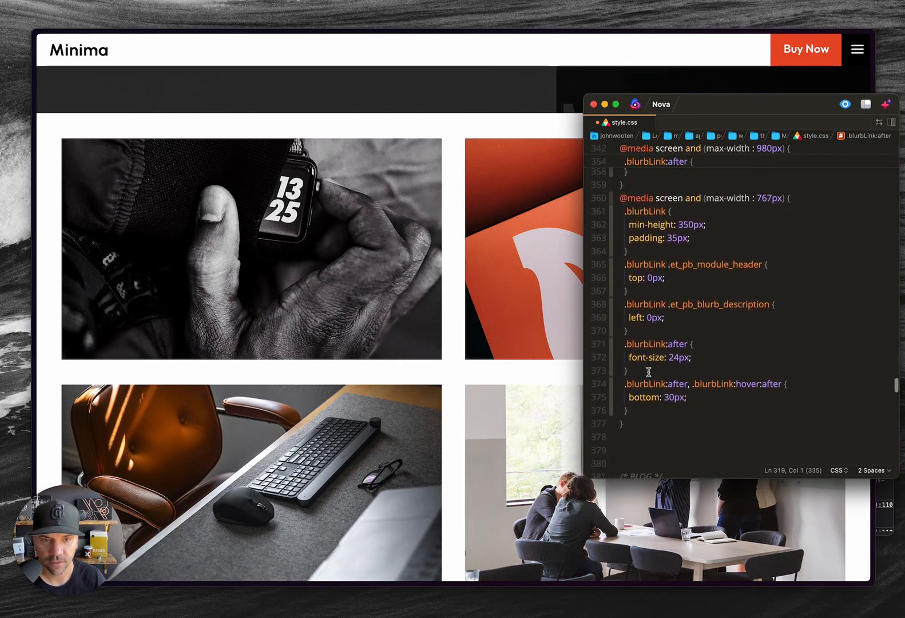
pyautogui.click(628, 326)
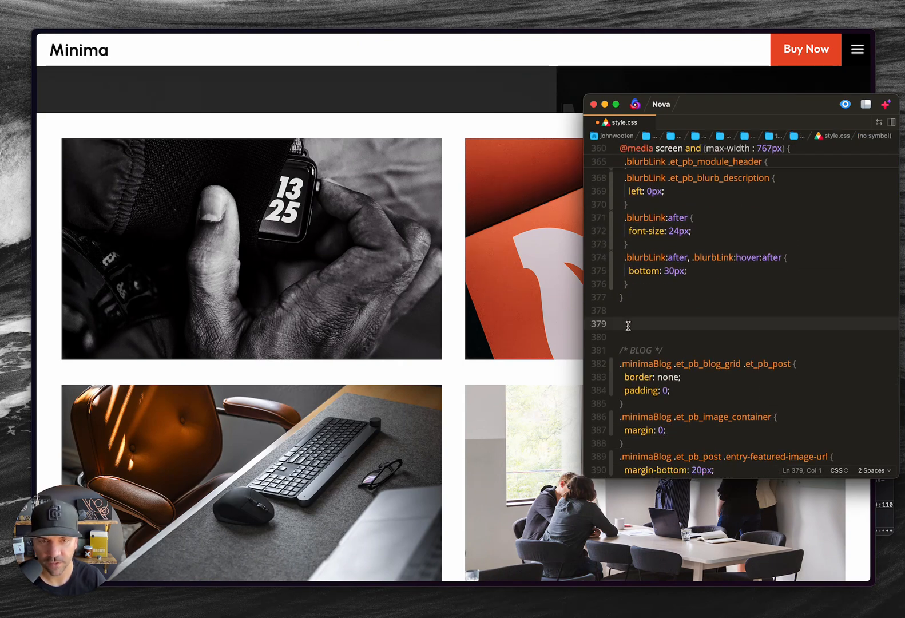
pyautogui.press('Return')
pyautogui.press('Return')
pyautogui.press('Up')
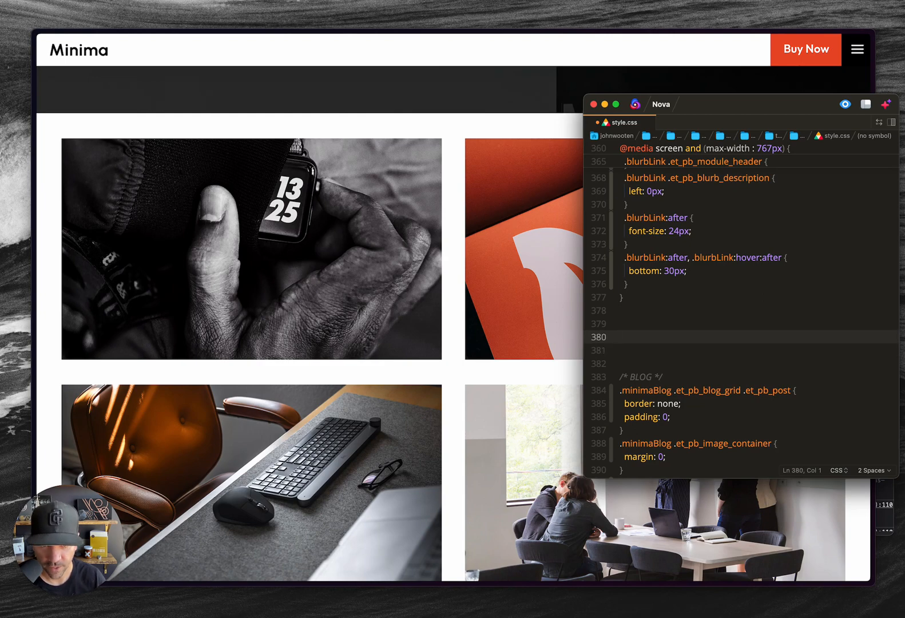
pyautogui.press('Return')
pyautogui.press('Return')
pyautogui.press('Up')
pyautogui.write(".blurbLink:after {   content: 'Learn More';   font-family: 'Urbanist', Helvetica, Arial, Lucida, sans-serif;   font-weight: 800;   font-size: 30px;   letter-spacing: 0;   color: #eb4c29;   background-color: #fff;   border: 3px solid #fff;   padding: 10px 24px;   position: absolute;   opacity: 0;   bottom: 0;   transition: all 0.4s; }")
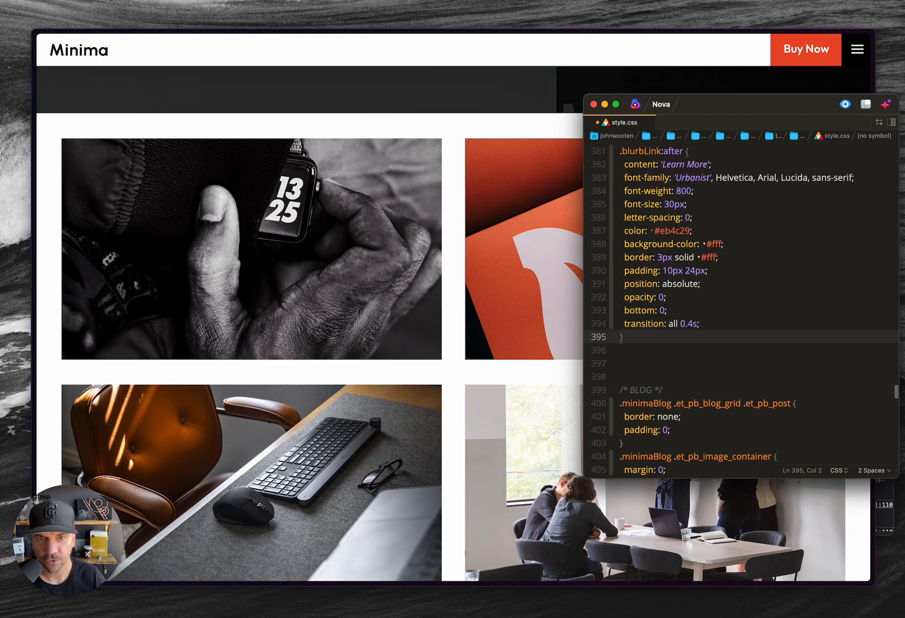
# Remove every declaration except content from the pasted .blurbLink:after rule.
pyautogui.scroll(3, 660, 304)
pyautogui.moveTo(624, 264); pyautogui.dragTo(717, 412)
pyautogui.press('BackSpace')
pyautogui.press('BackSpace')
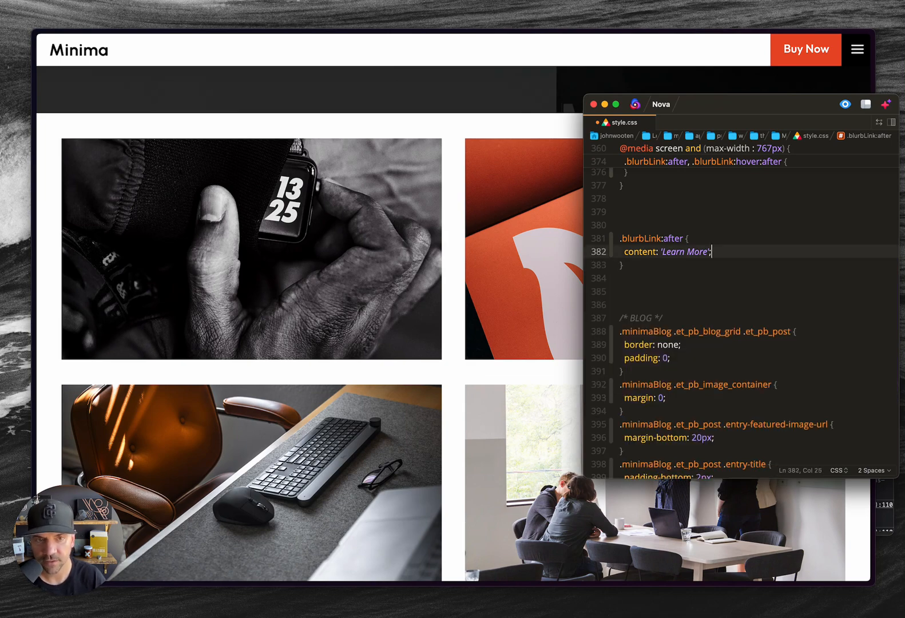
# Inspect the first blurb on the Minima page in Developer Tools and check the classes of its parent column.
pyautogui.click(447, 193)
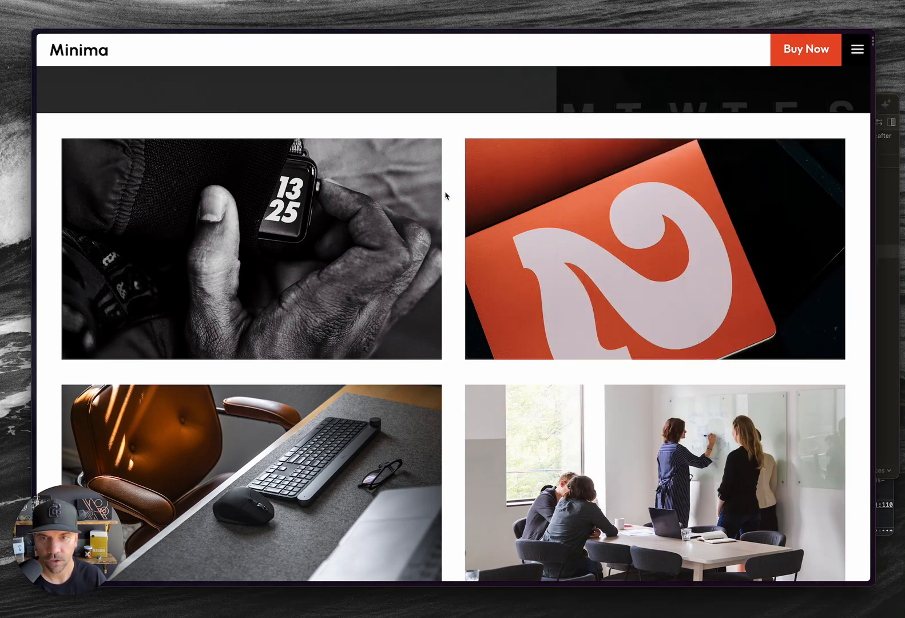
pyautogui.rightClick(406, 187)
pyautogui.click(454, 372)
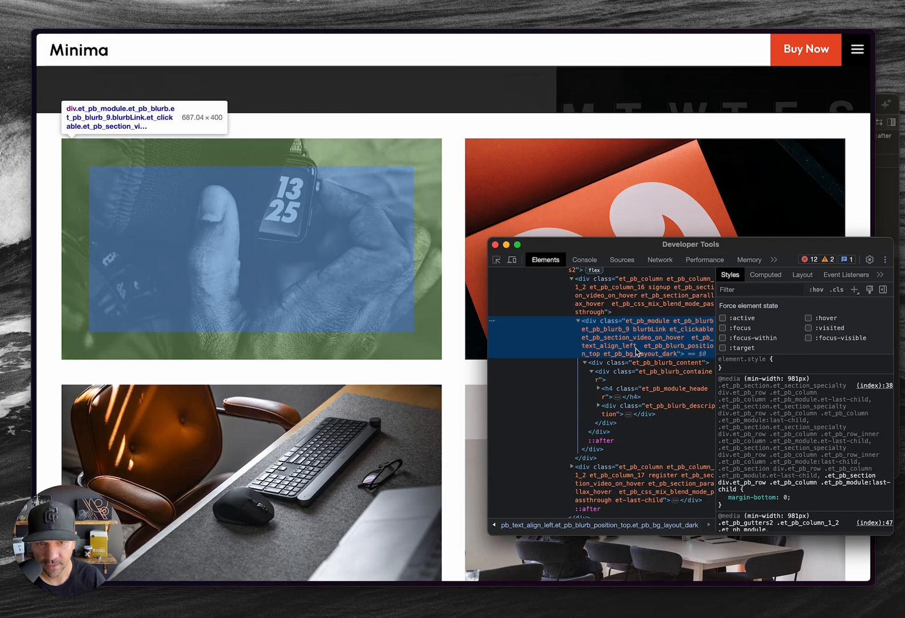
pyautogui.scroll(1, 657, 338)
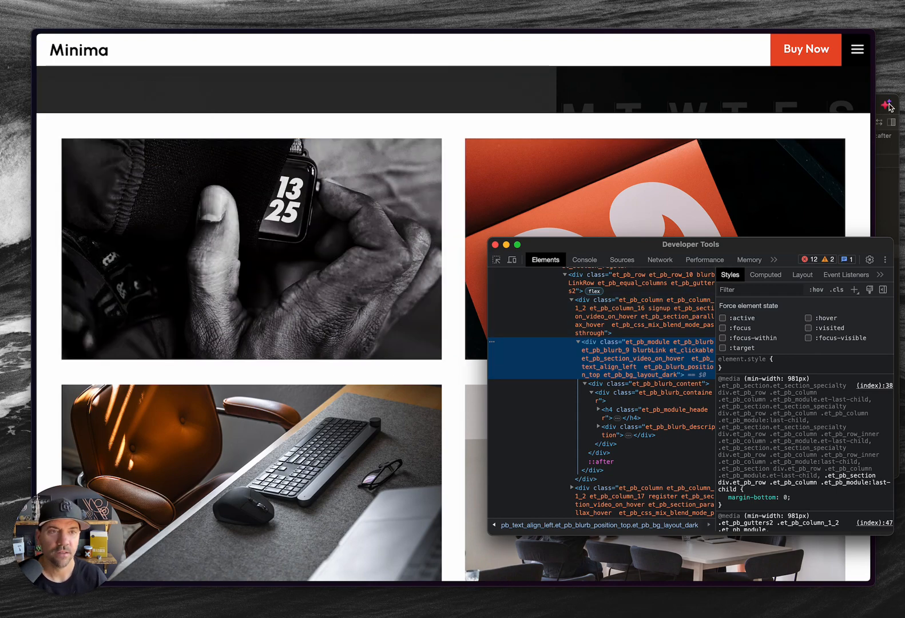
# Change the pasted rule's selector in style.css to .et_pb_column.signup .blurbLink:after.
pyautogui.click(881, 118)
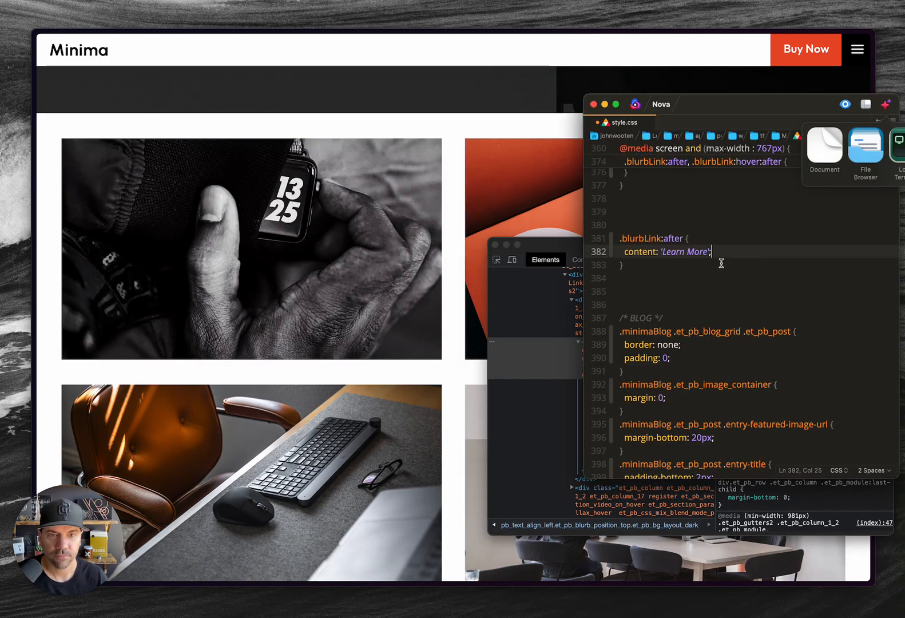
pyautogui.click(622, 239)
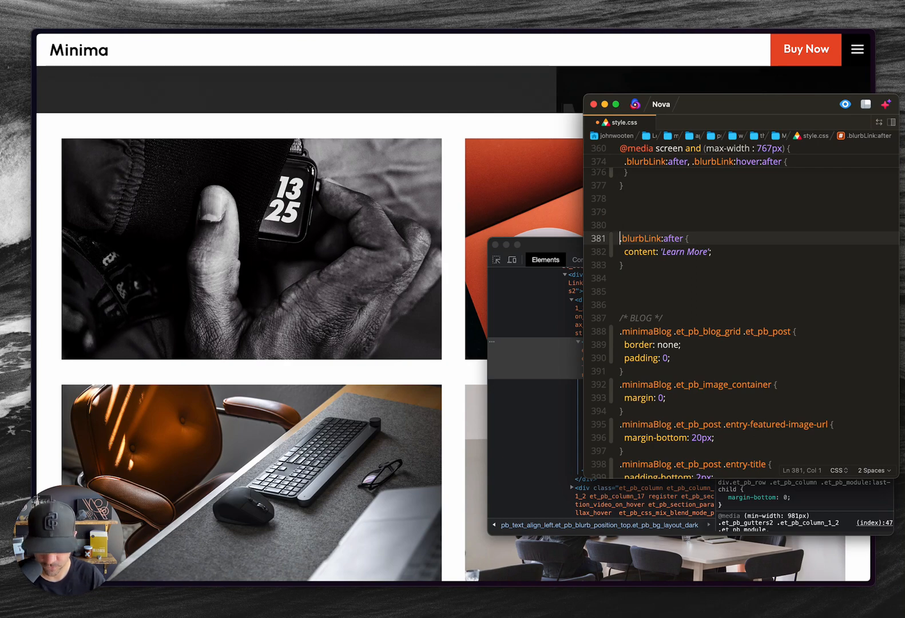
pyautogui.write('.signup ')
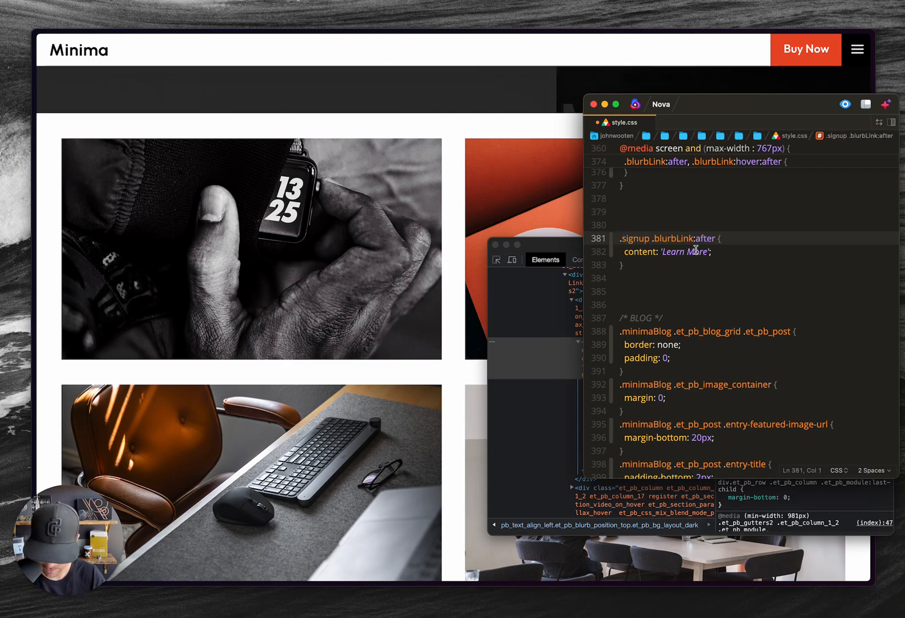
pyautogui.write('.et_pb_co')
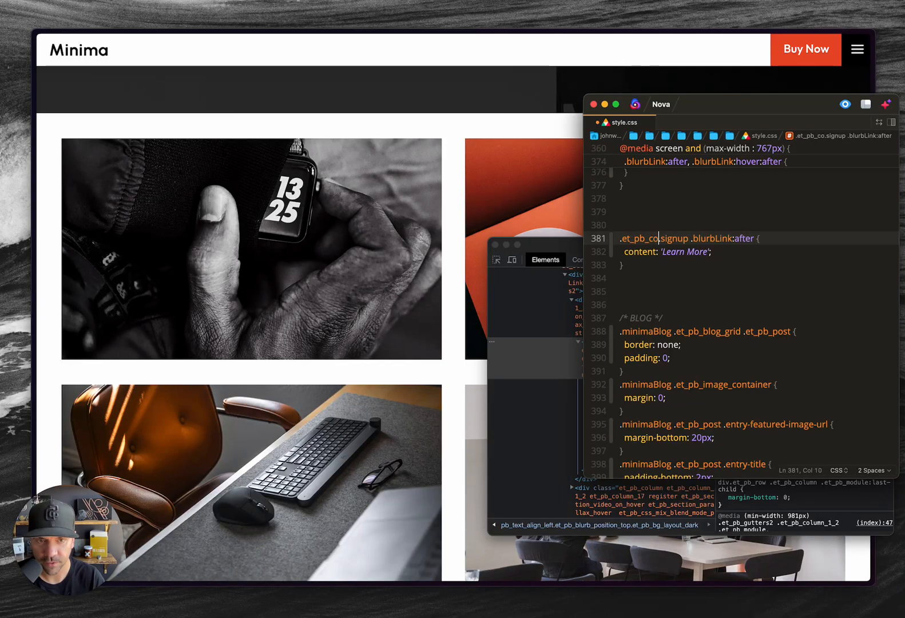
pyautogui.write('lumn')
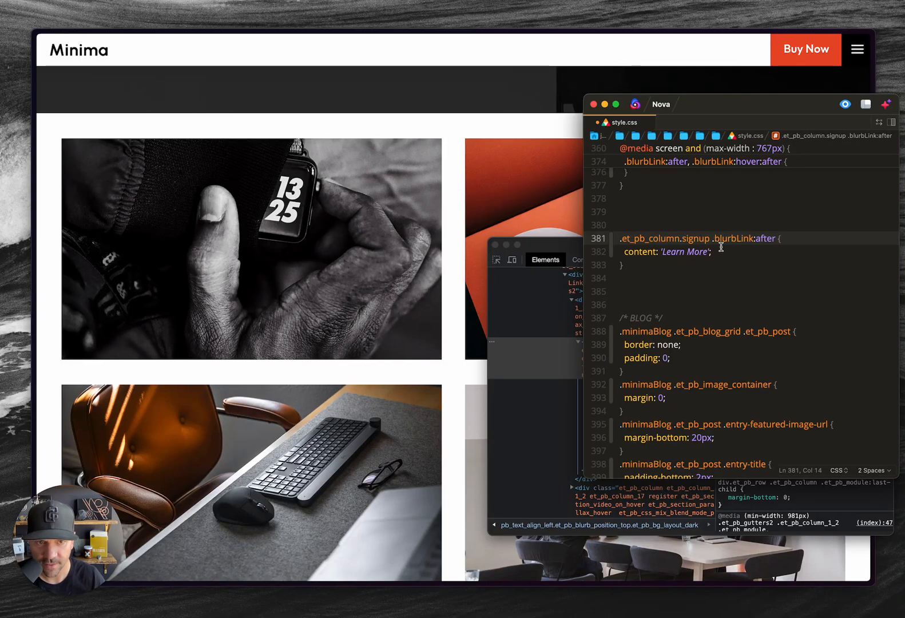
# Set the content value of the .et_pb_column.signup rule to 'Signup Now'.
pyautogui.click(573, 249)
pyautogui.click(666, 207)
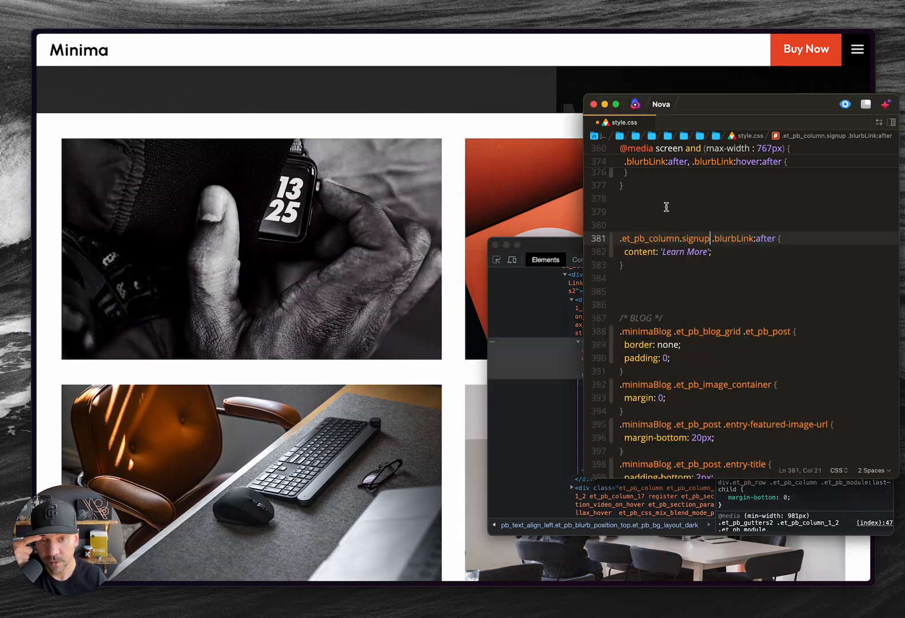
pyautogui.moveTo(664, 255); pyautogui.dragTo(686, 255)
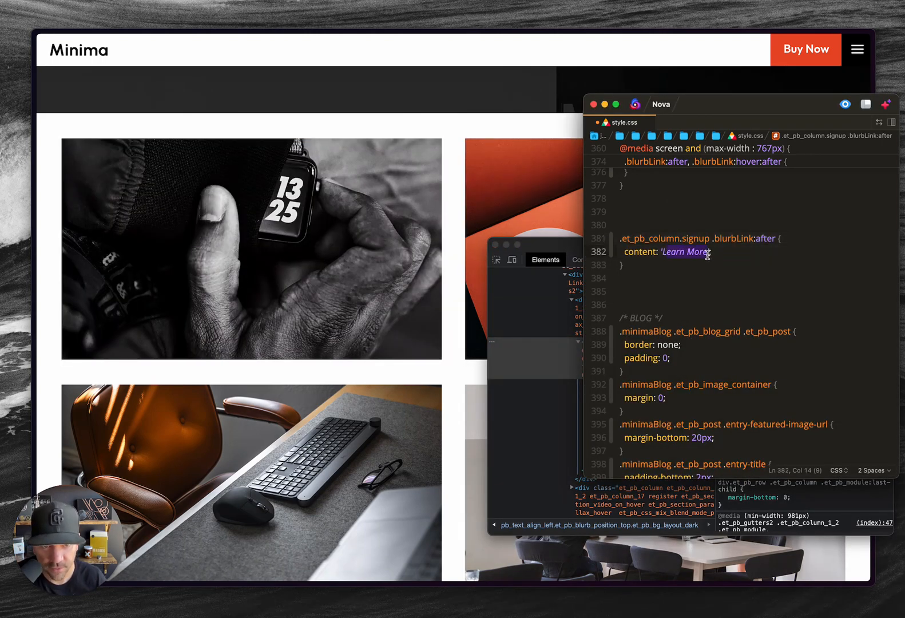
pyautogui.press('BackSpace')
pyautogui.write('Signup Now')
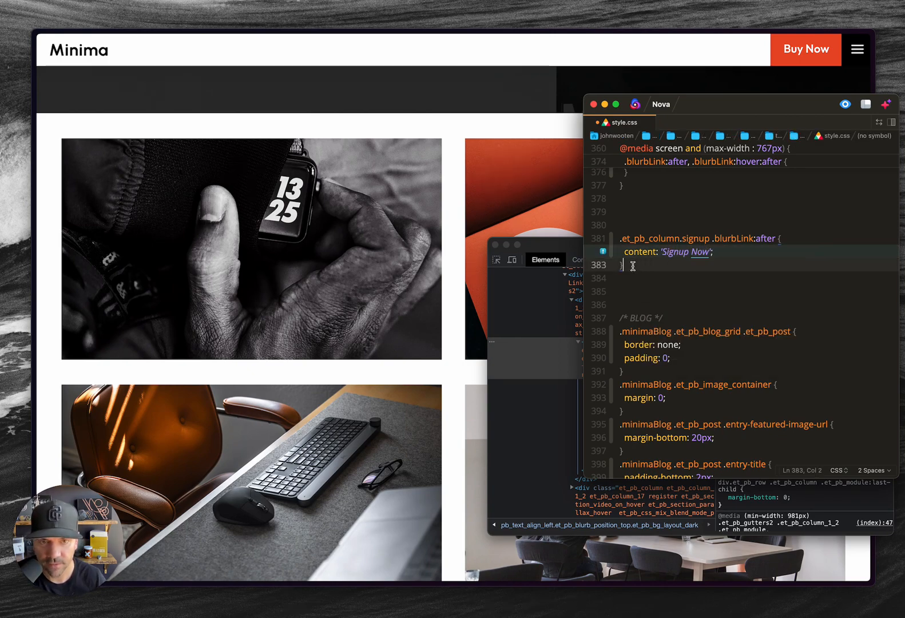
# Duplicate the signup rule directly below itself and change the copy's selector to .et_pb_column.register .blurbLink:after.
pyautogui.click(594, 245)
pyautogui.press('super+c')
pyautogui.press('Right')
pyautogui.press('Return')
pyautogui.press('super+v')
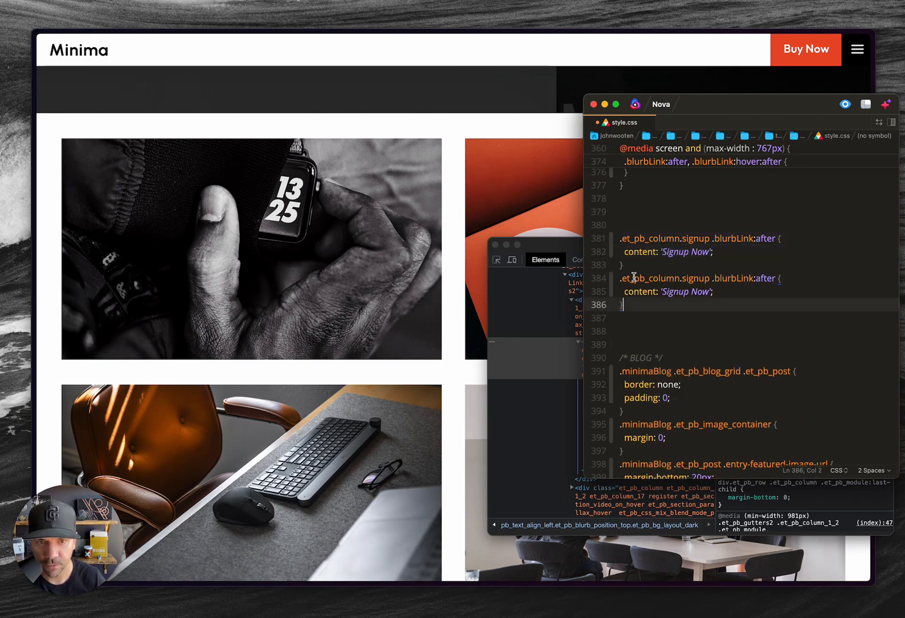
pyautogui.doubleClick(684, 279)
pyautogui.write('register')
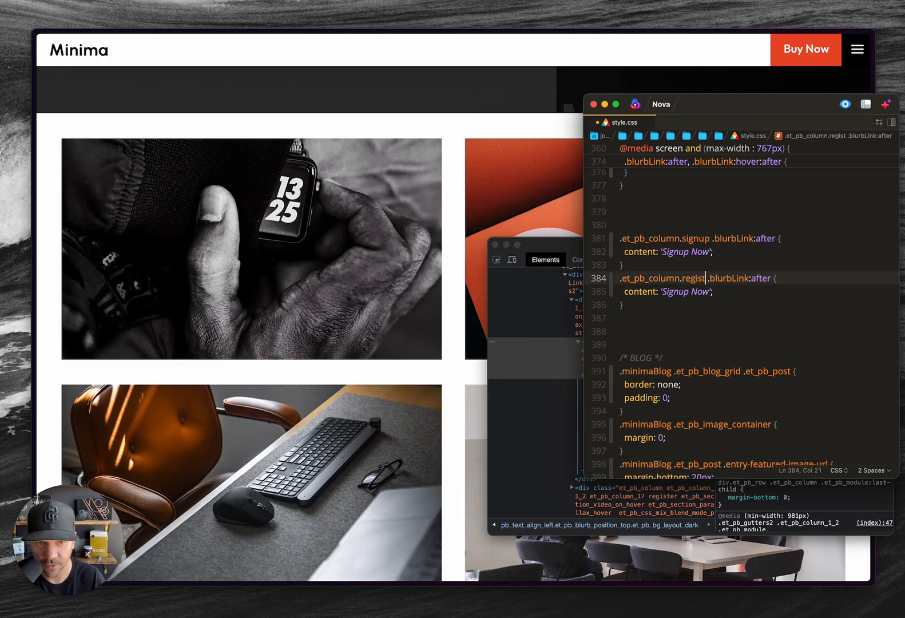
# Set the register rule's content to 'Register Today' and save style.css.
pyautogui.doubleClick(676, 292)
pyautogui.write('REgister')
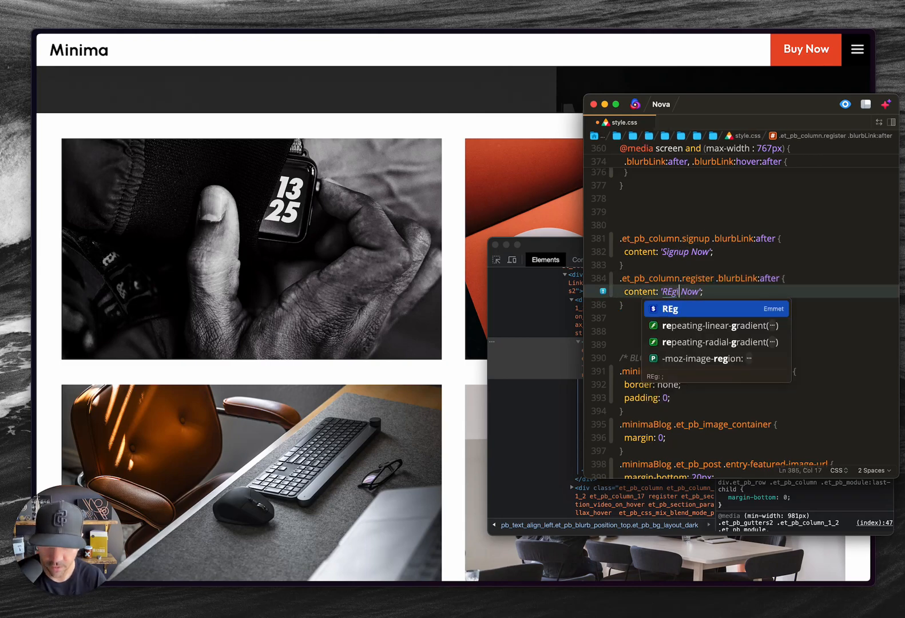
pyautogui.doubleClick(701, 292)
pyautogui.write('Today')
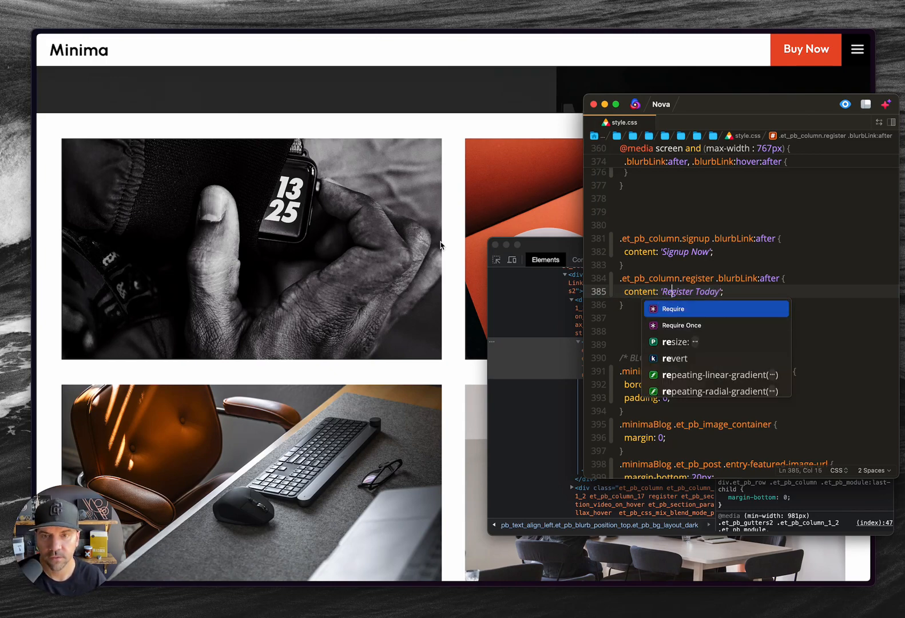
# Compare the hover overlay button texts of the upper and lower blurb rows on the Minima page.
pyautogui.click(456, 252)
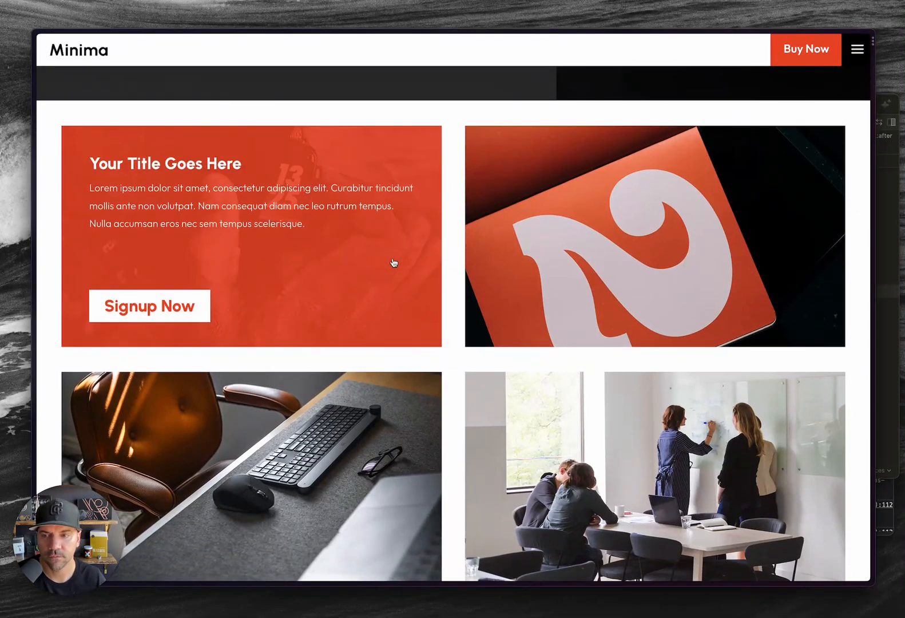
pyautogui.moveTo(538, 294)
pyautogui.scroll(-3, 536, 292)
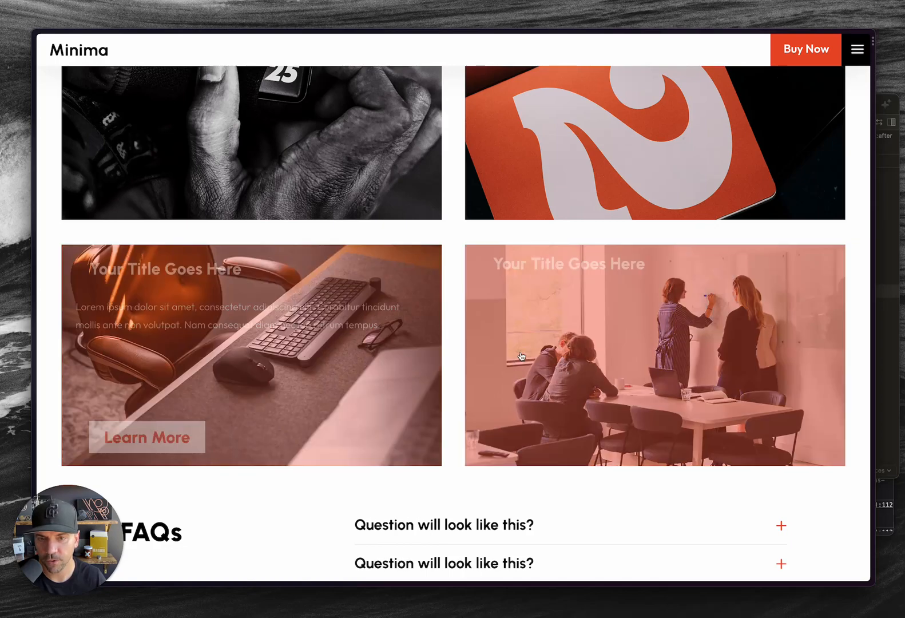
# Delete the signup and register column rules from style.css and save the file.
pyautogui.click(889, 275)
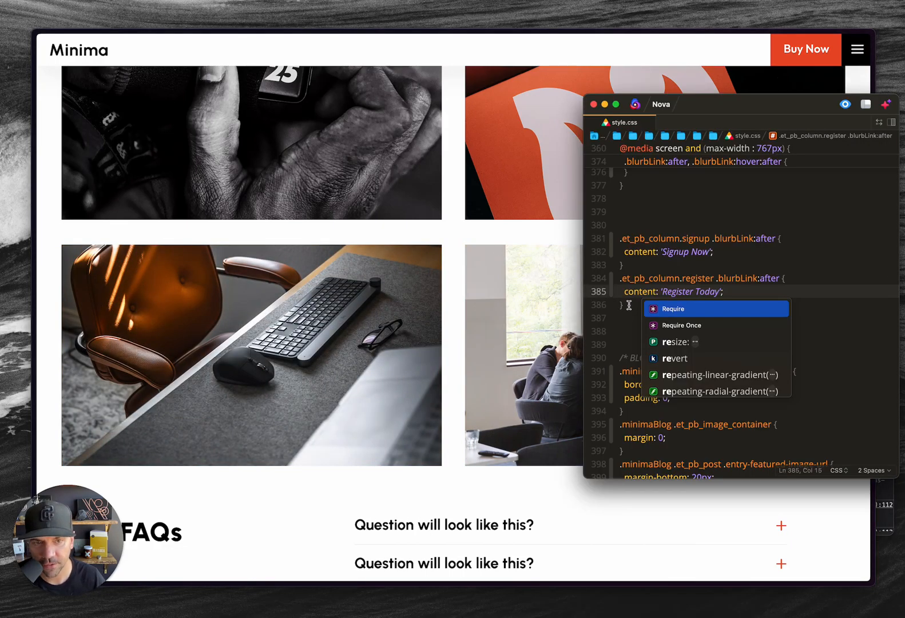
pyautogui.moveTo(628, 305); pyautogui.dragTo(627, 226)
pyautogui.press('BackSpace')
pyautogui.press('BackSpace')
pyautogui.press('BackSpace')
pyautogui.press('BackSpace')
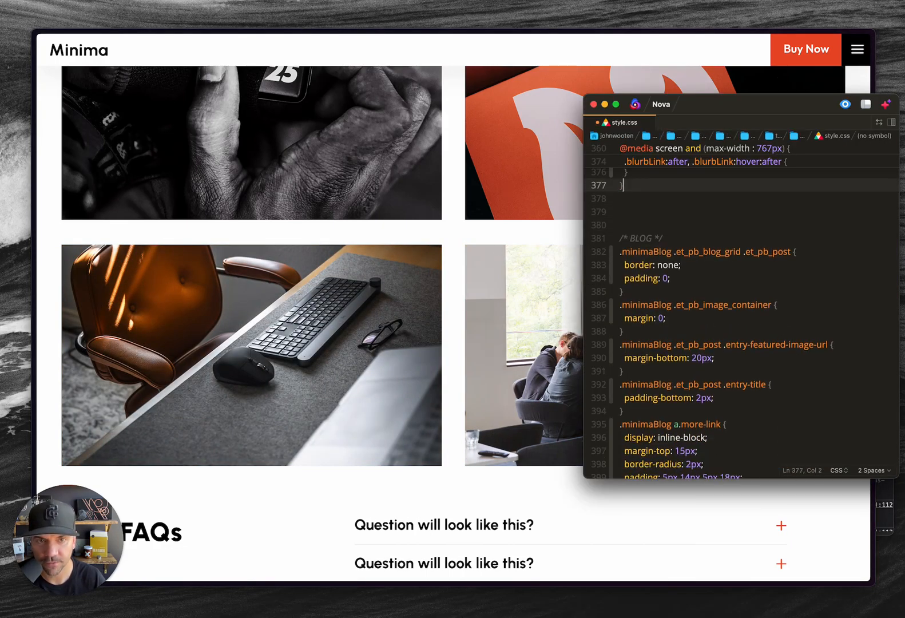
pyautogui.press('Down')
pyautogui.press('Down')
pyautogui.press('Down')
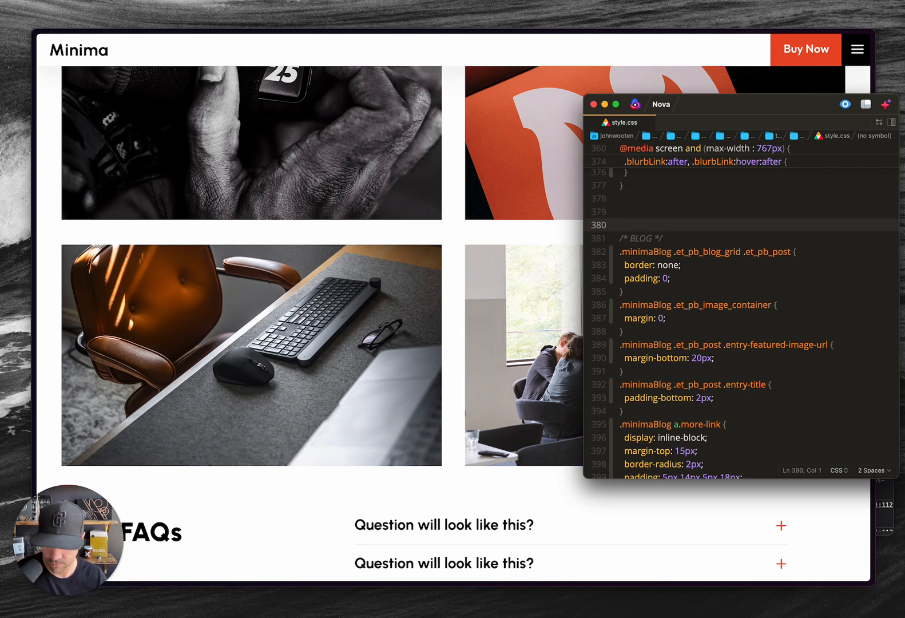
# Review the general .blurbLink:after and .blurbLink:hover:after rules in style.css and compare them with the blurb hover overlays on the page.
pyautogui.click(454, 351)
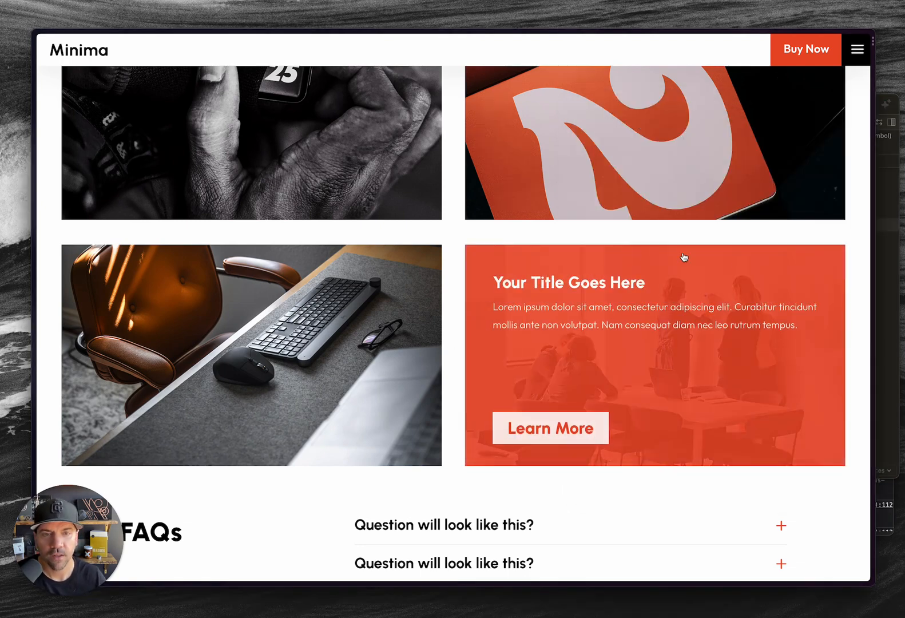
pyautogui.click(880, 204)
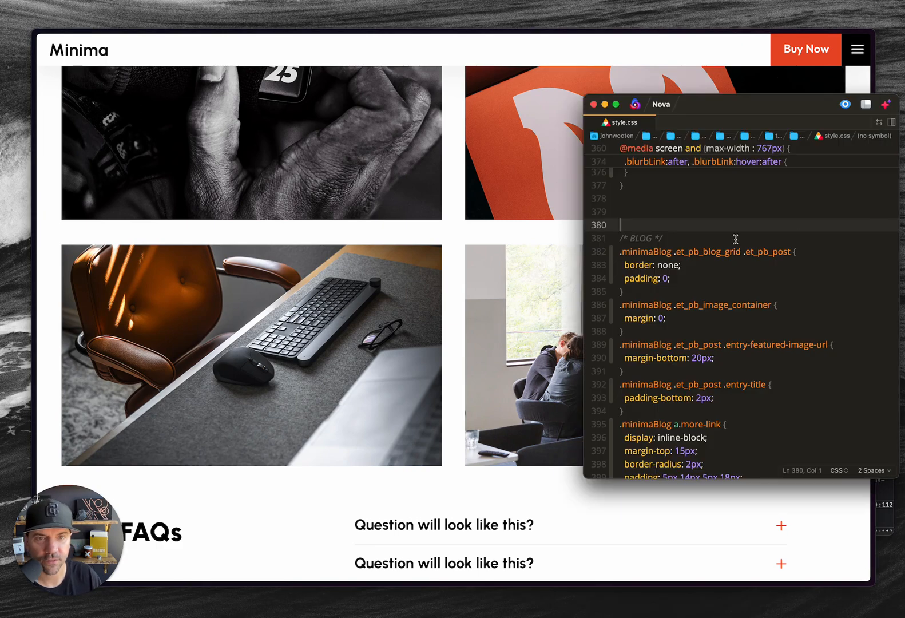
pyautogui.scroll(10, 729, 243)
pyautogui.scroll(10, 724, 244)
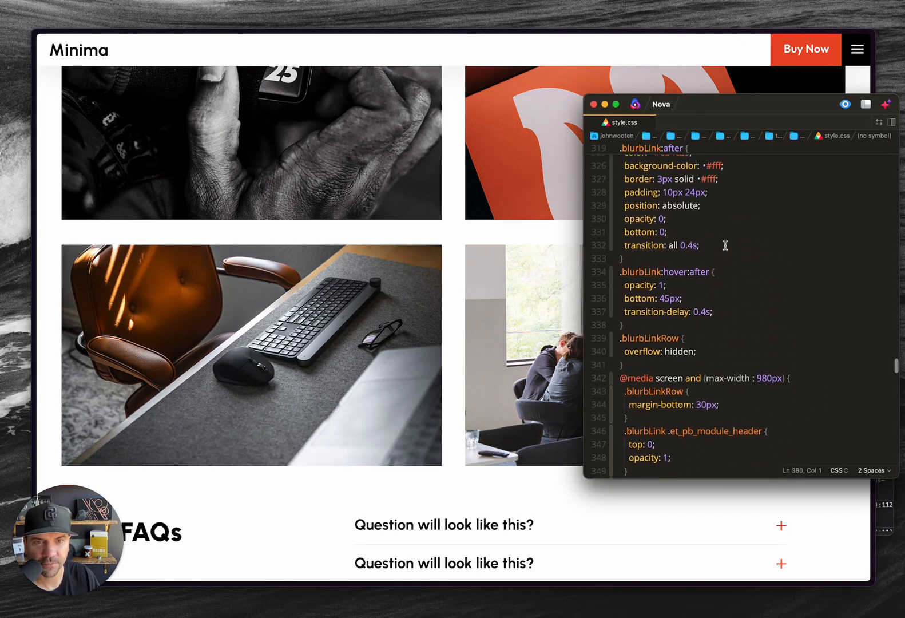
pyautogui.scroll(3, 724, 245)
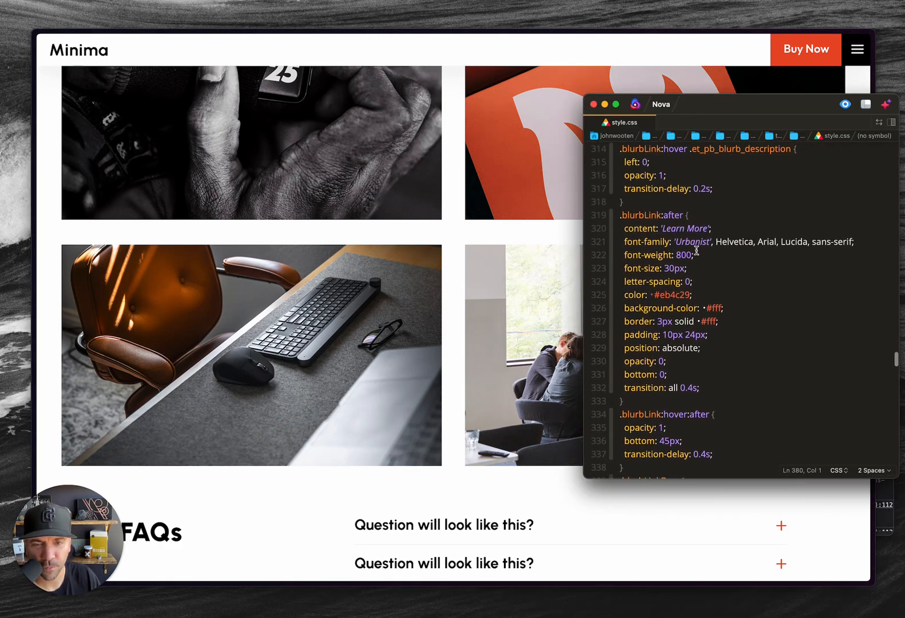
pyautogui.scroll(-2, 696, 251)
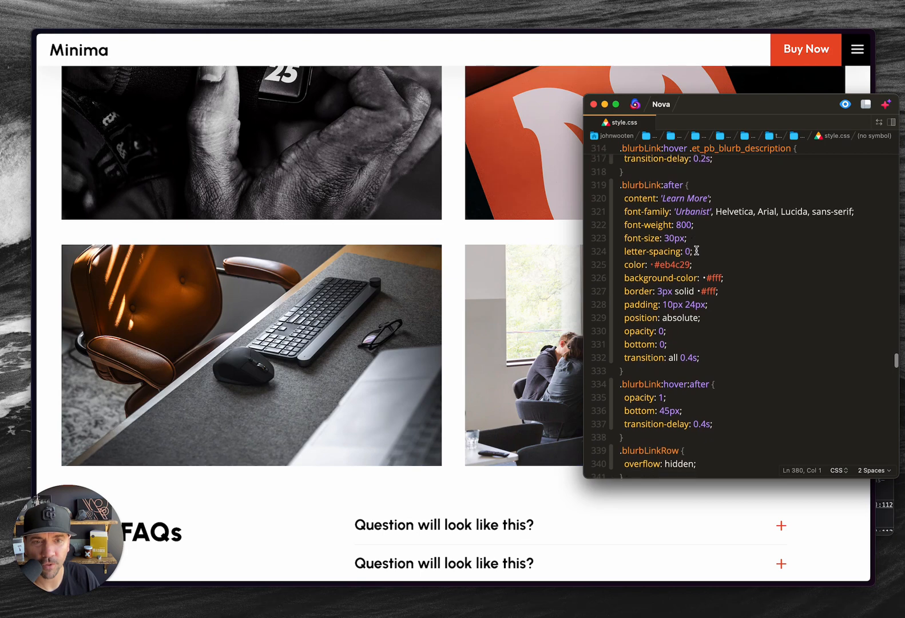
pyautogui.click(668, 264)
pyautogui.click(640, 184)
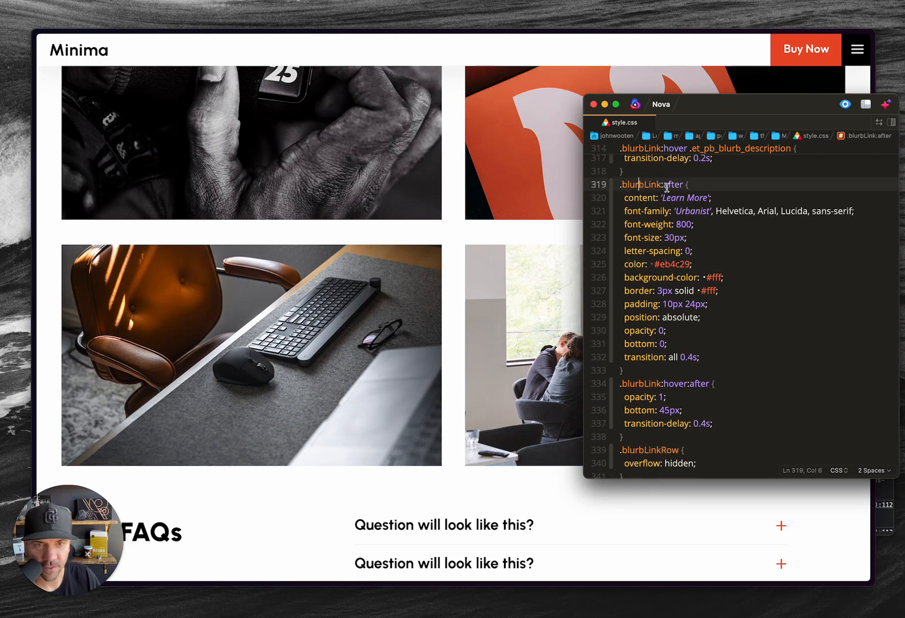
pyautogui.click(456, 237)
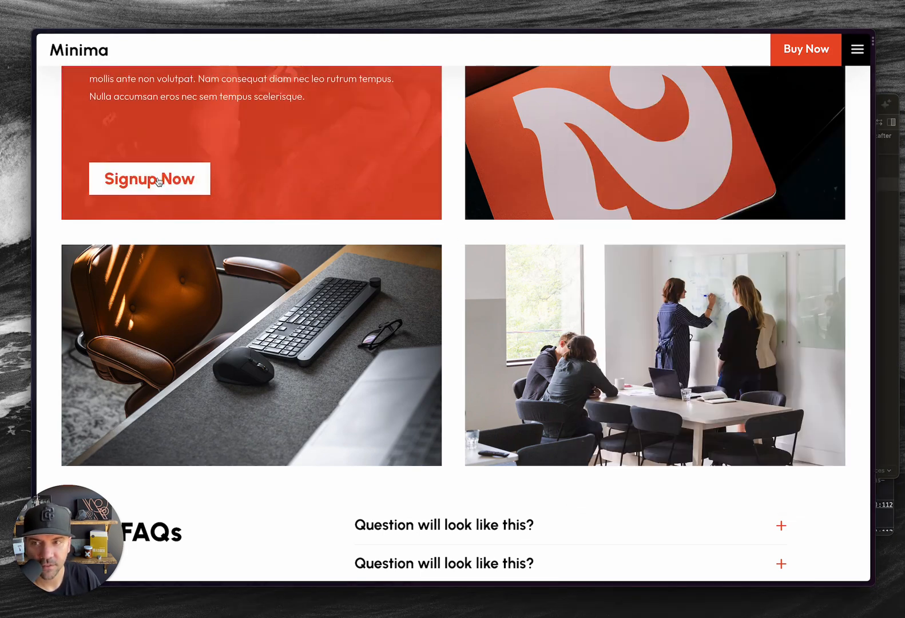
# Review the .blurbLink description, :after and :hover:after rules and the .blurbLinkRow rules in style.css, and return to the blurb page.
pyautogui.click(882, 230)
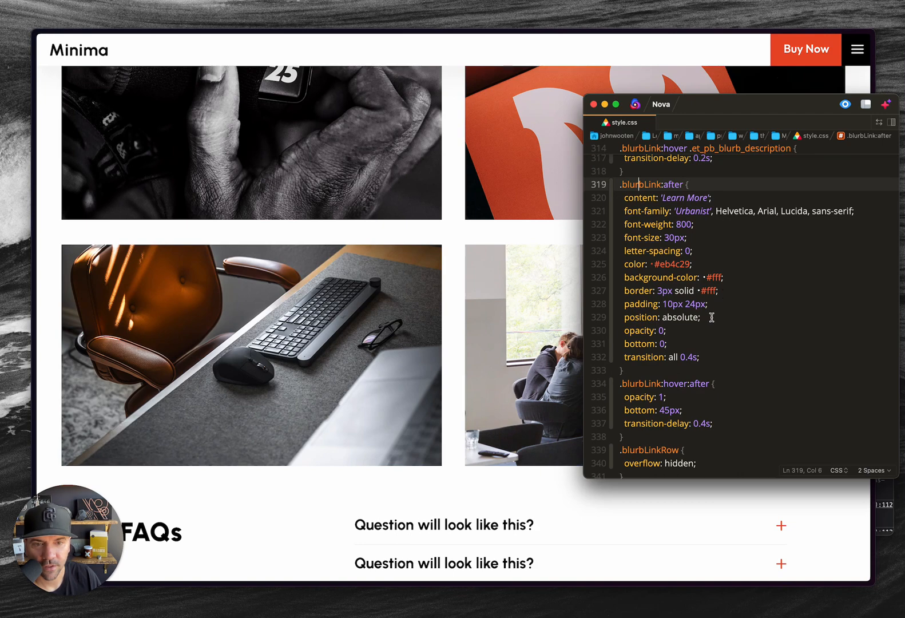
pyautogui.scroll(-2, 711, 317)
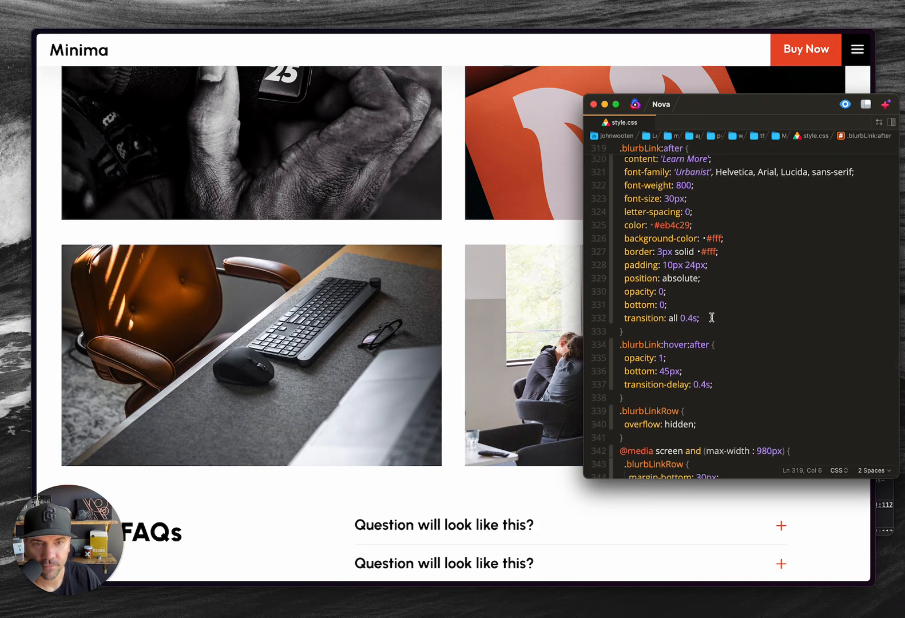
pyautogui.scroll(1, 711, 317)
pyautogui.scroll(-2, 711, 317)
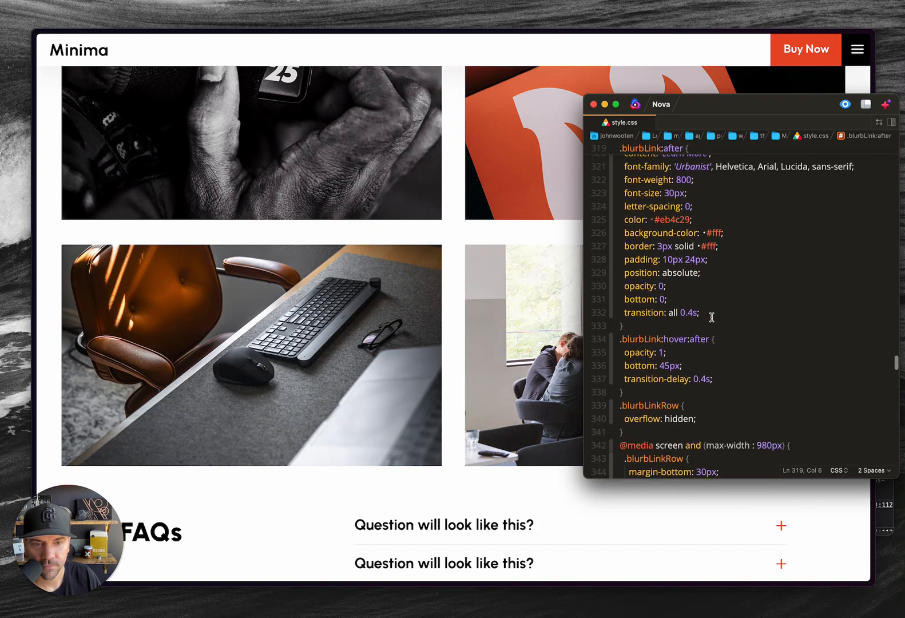
pyautogui.scroll(-1, 711, 318)
pyautogui.scroll(5, 712, 317)
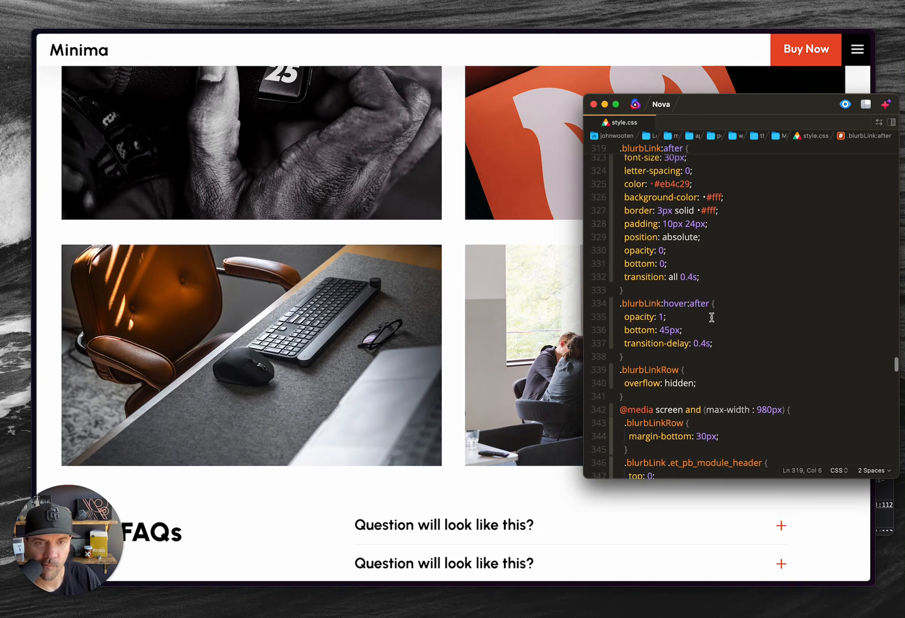
pyautogui.scroll(3, 712, 318)
pyautogui.scroll(-4, 711, 317)
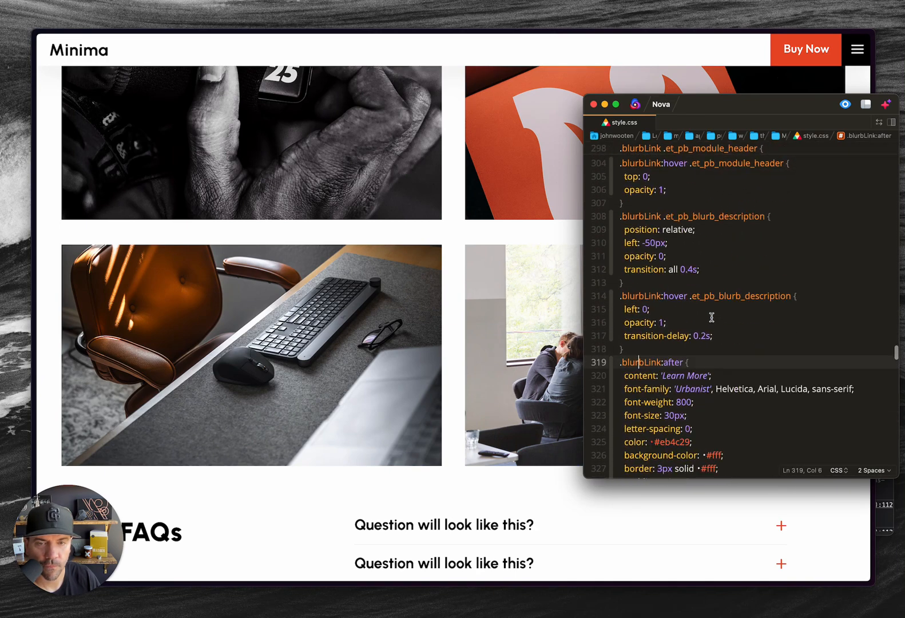
pyautogui.click(435, 230)
pyautogui.scroll(2, 383, 196)
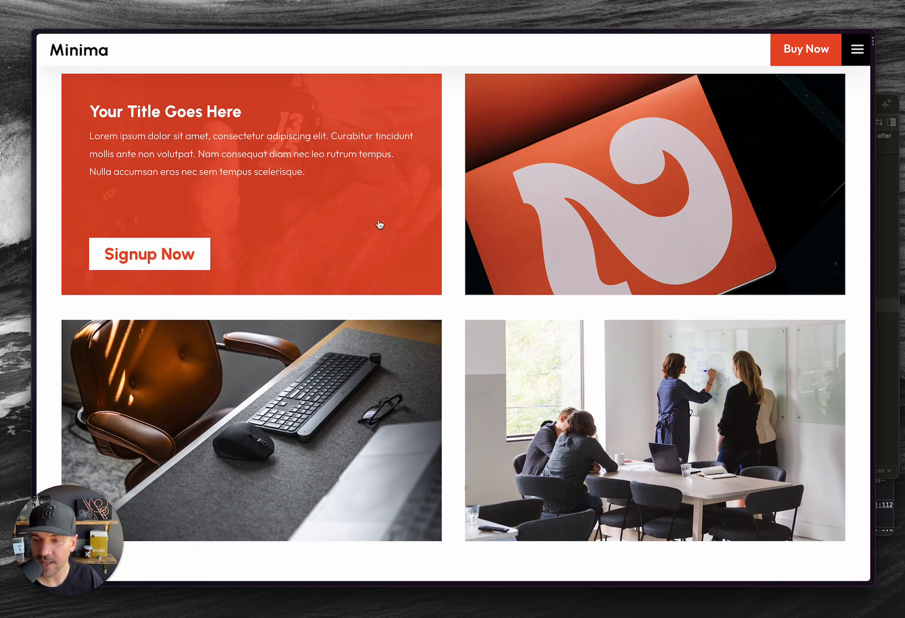
# In the Divi builder, open the upper-left blurb's settings and bring up its background colour for the hover state.
pyautogui.hotkey('alt', 'Tab')
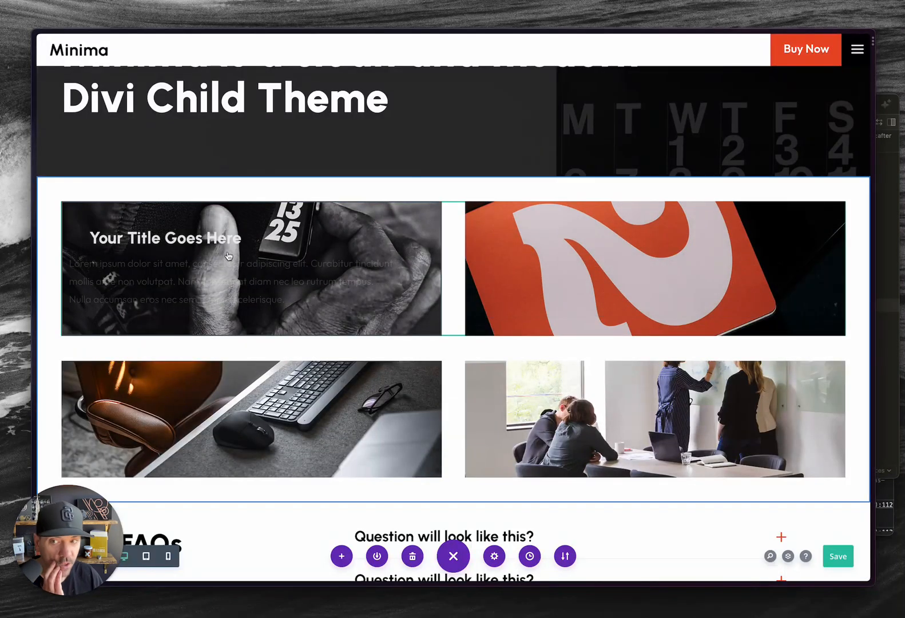
pyautogui.click(228, 255)
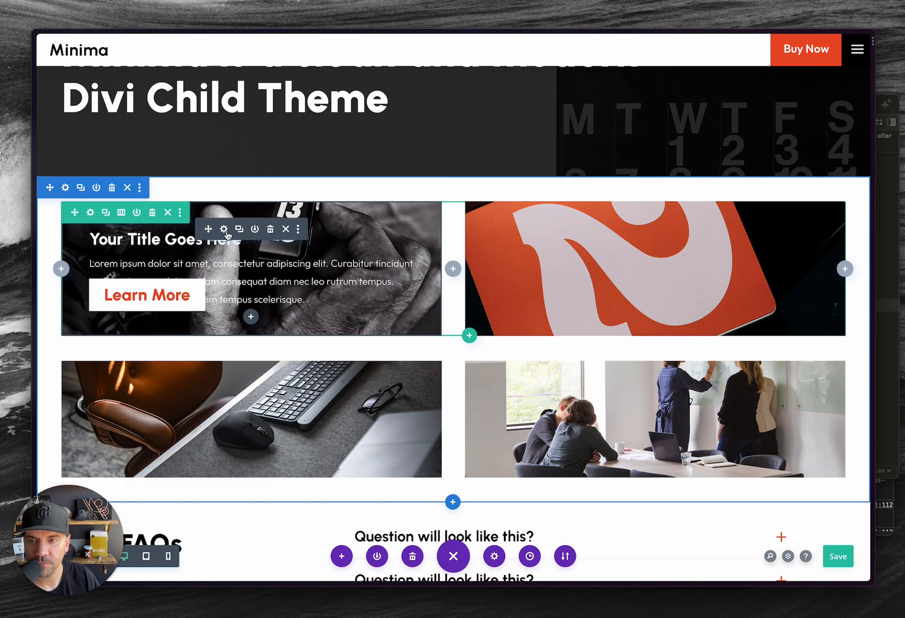
pyautogui.click(224, 229)
pyautogui.scroll(-3, 669, 292)
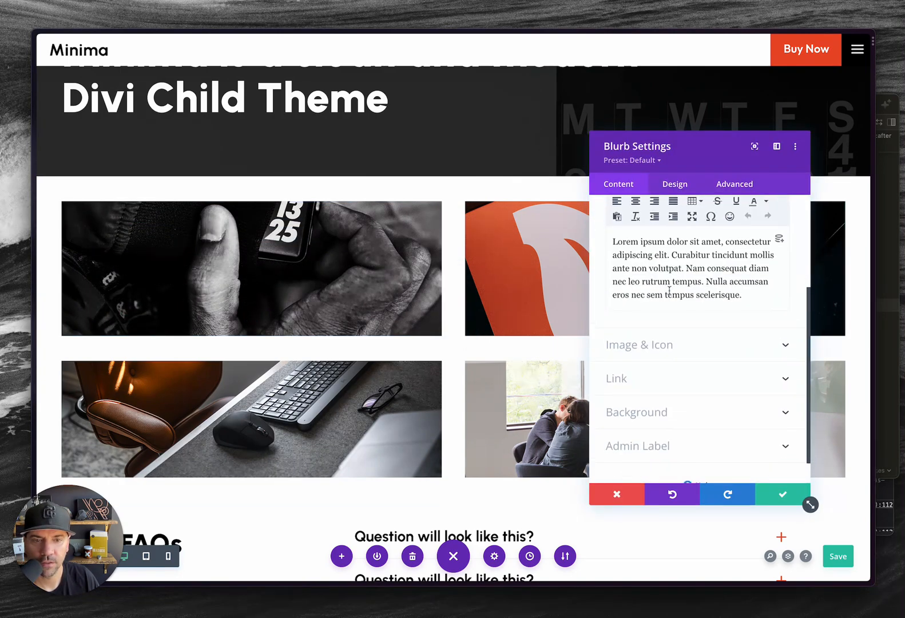
pyautogui.scroll(-1, 669, 290)
pyautogui.click(632, 383)
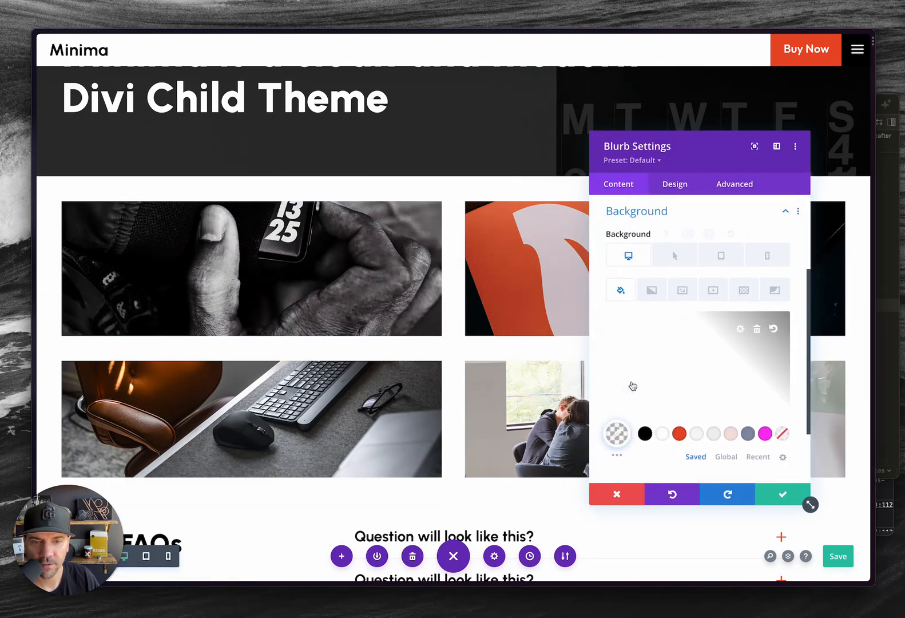
pyautogui.click(651, 290)
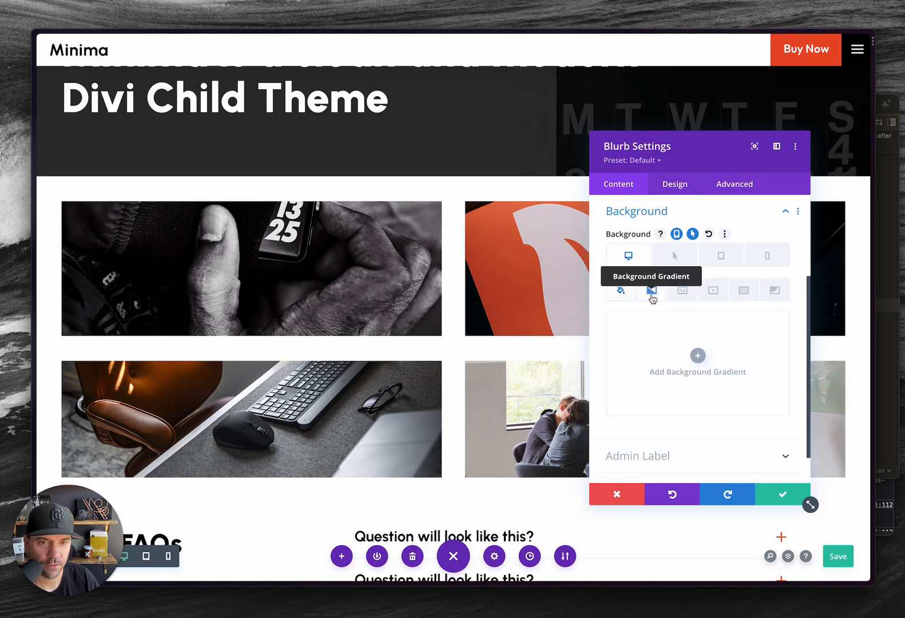
pyautogui.click(674, 256)
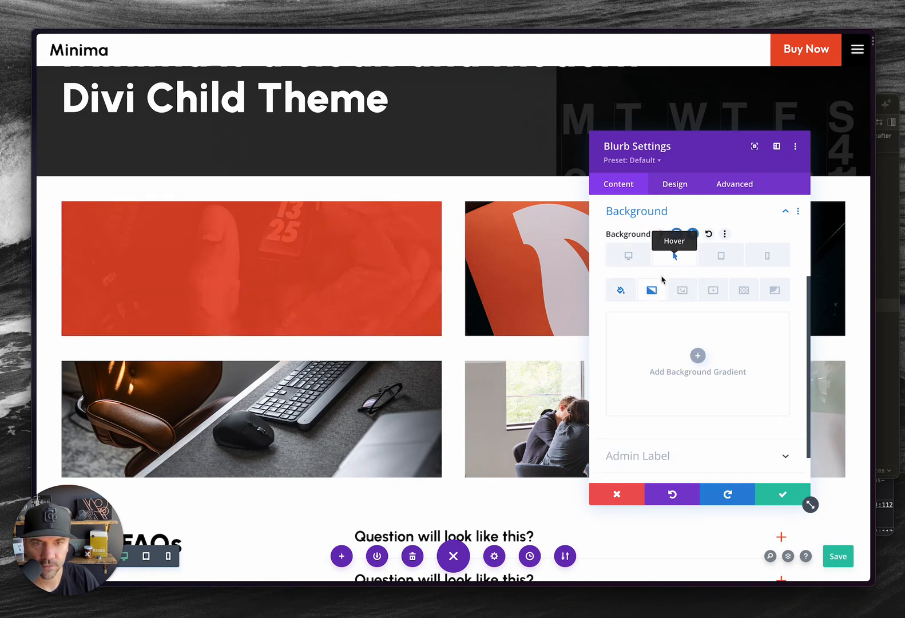
pyautogui.click(620, 291)
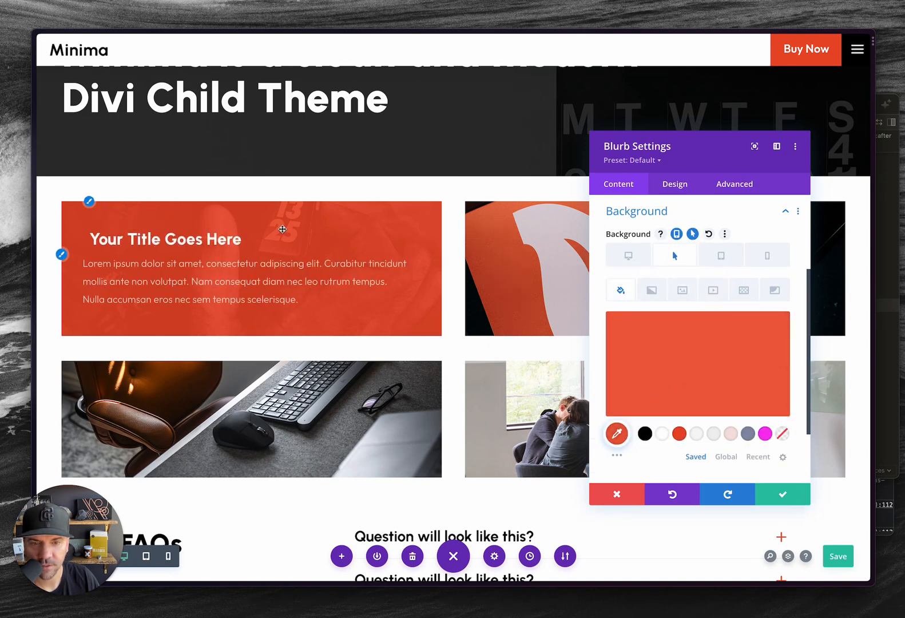
# Store the blurb's hover background colour rgba(235,76,41,0.9) in a scratch note and return to the blurb settings.
pyautogui.click(618, 432)
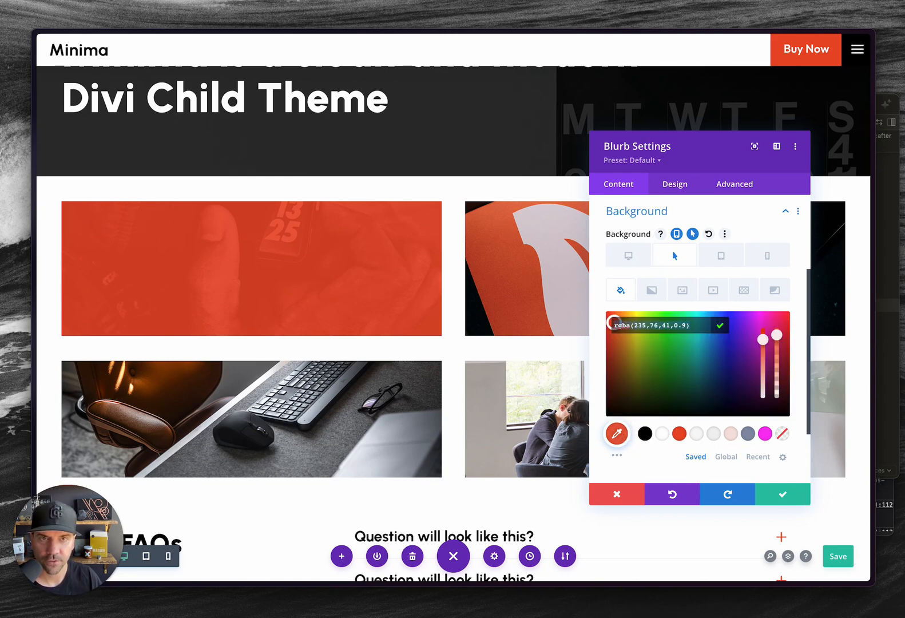
pyautogui.scroll(-3, 628, 1)
pyautogui.click(629, 87)
pyautogui.press('super+a')
pyautogui.write('rgba(235,76,41,0.9)')
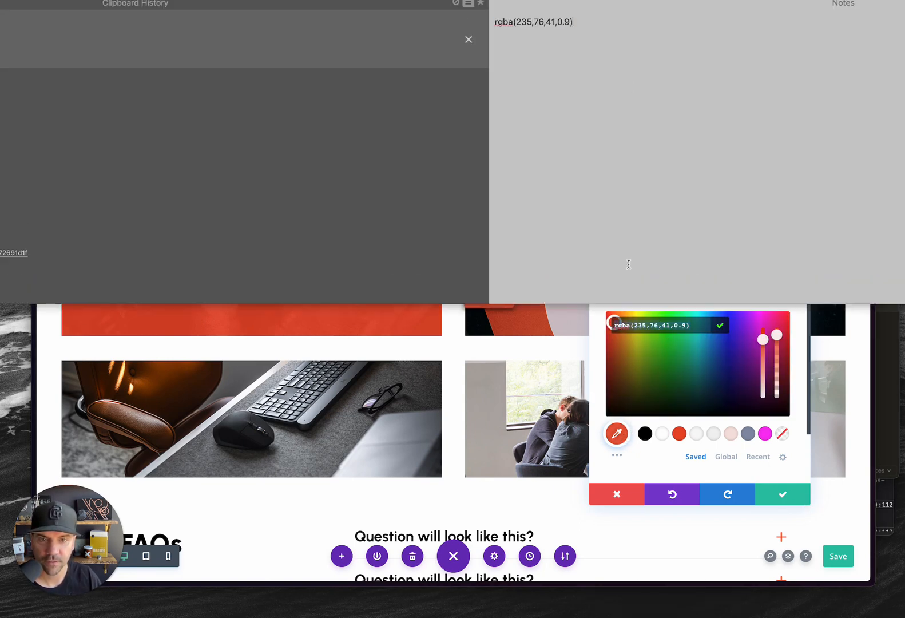
pyautogui.click(597, 427)
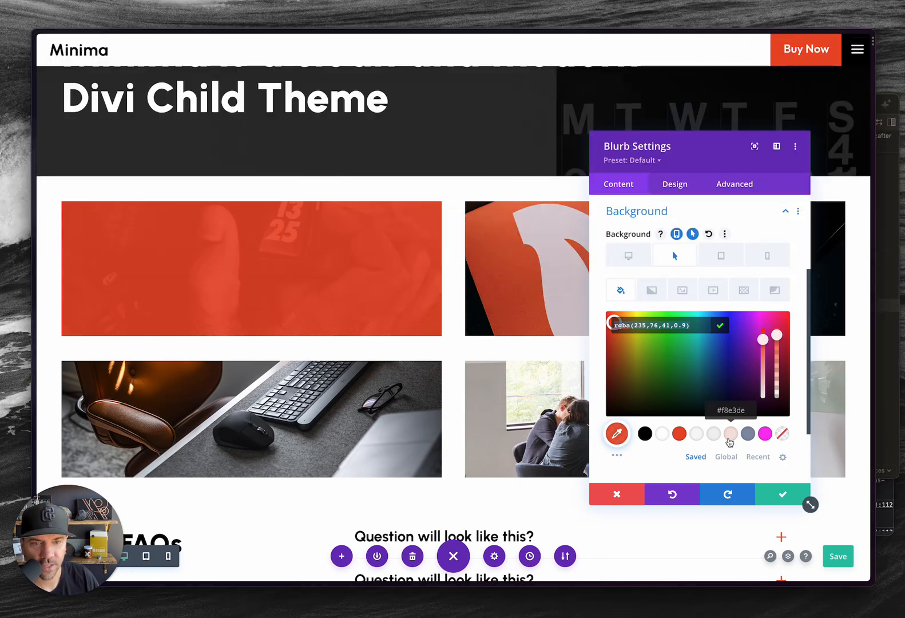
# Set the blurb's hover background to the saved magenta colour at 0.9 opacity, rgba(249,47,243,0.9), and accept the blurb settings.
pyautogui.click(765, 433)
pyautogui.click(679, 372)
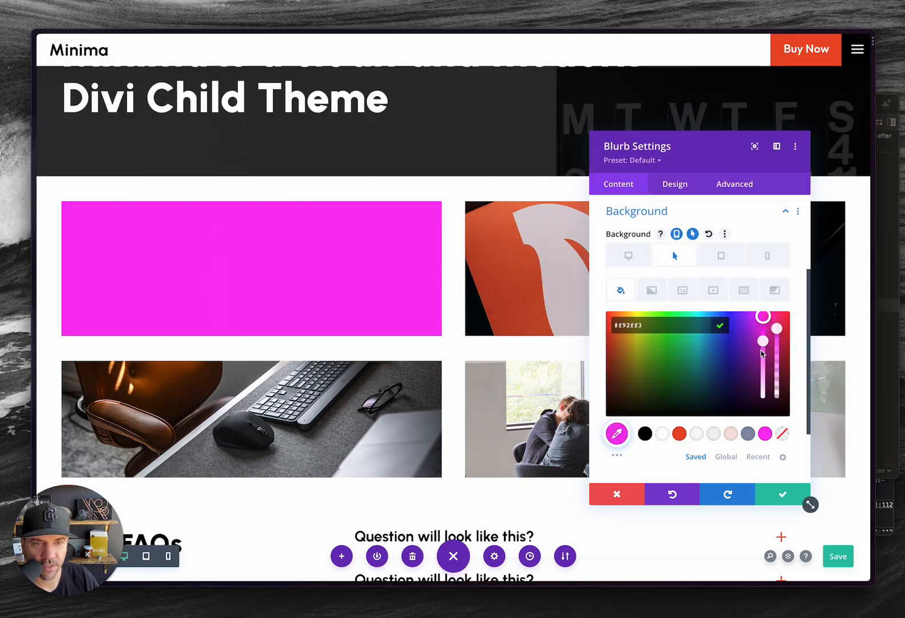
pyautogui.moveTo(776, 329); pyautogui.dragTo(776, 334)
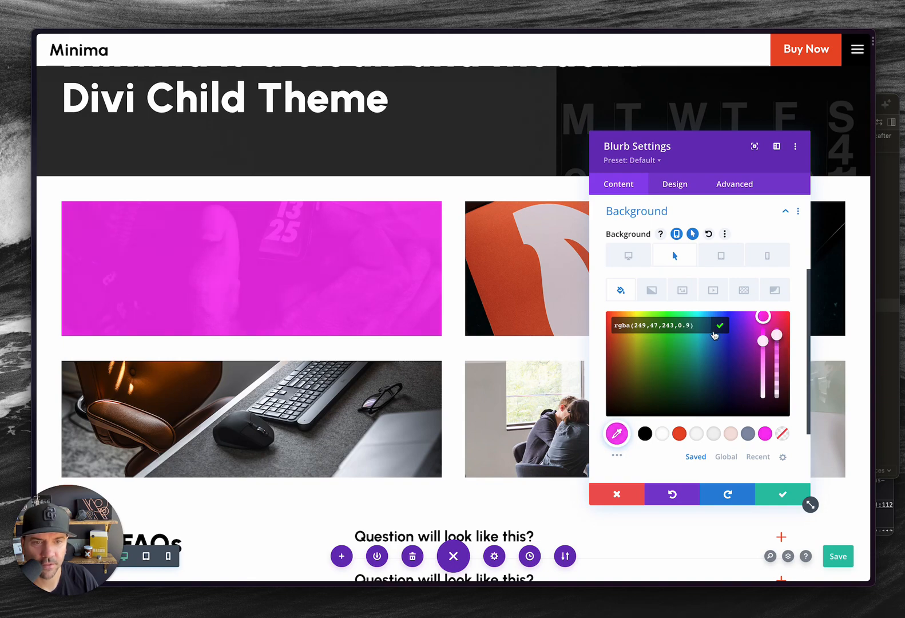
pyautogui.click(715, 332)
pyautogui.click(773, 499)
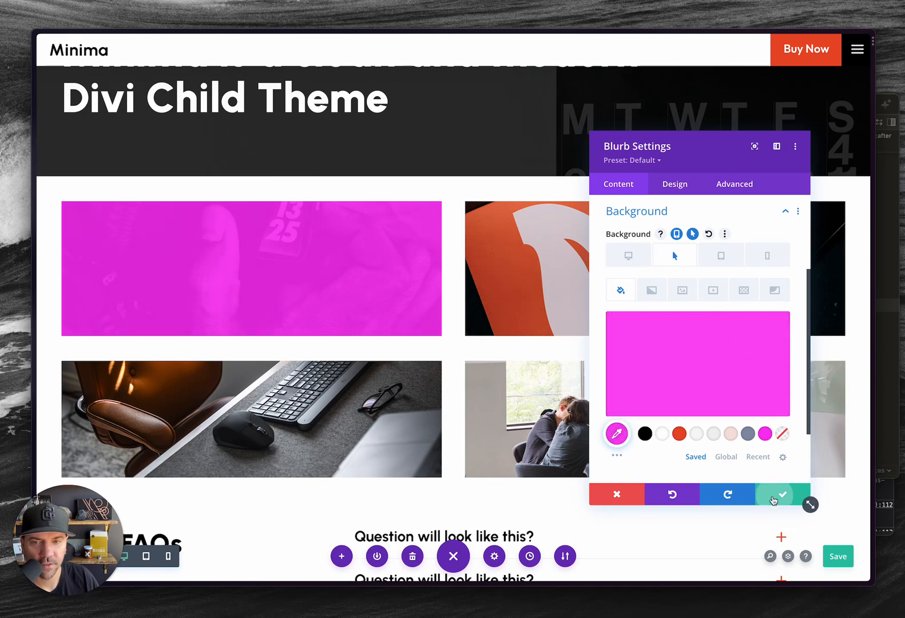
# Inspect the upper-right blurb's hover background colour in its settings and close them without changes.
pyautogui.moveTo(337, 271)
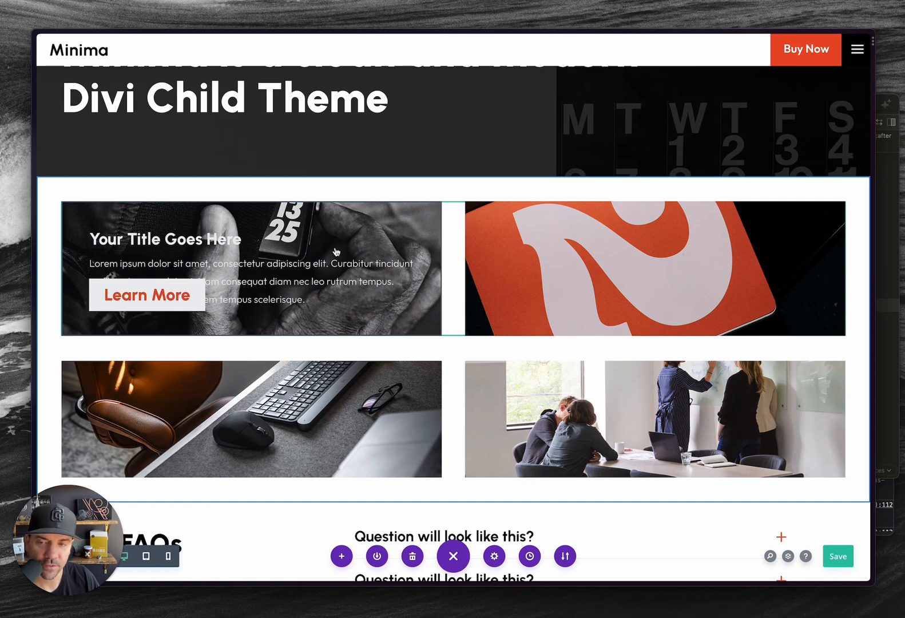
pyautogui.moveTo(695, 290)
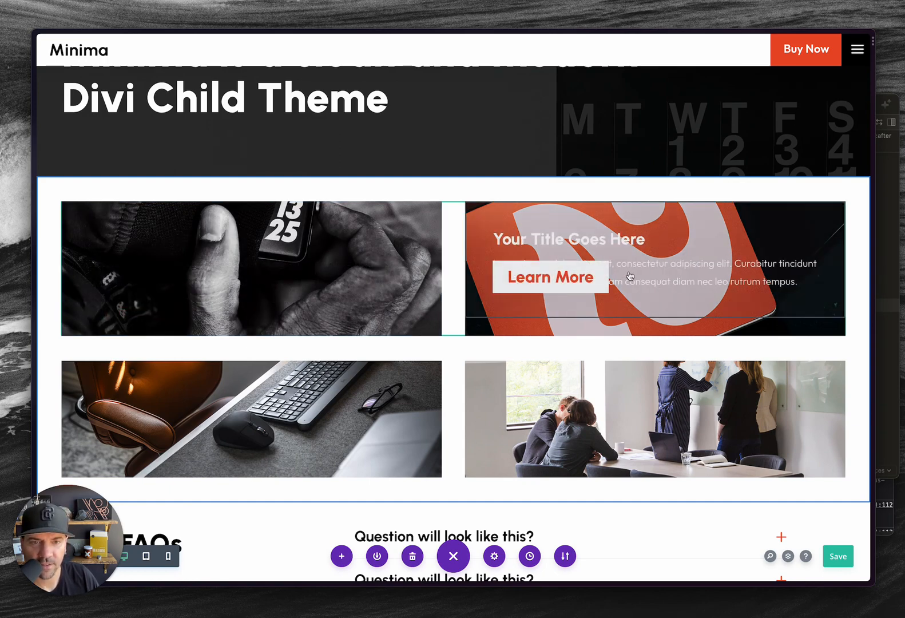
pyautogui.moveTo(641, 248)
pyautogui.click(628, 229)
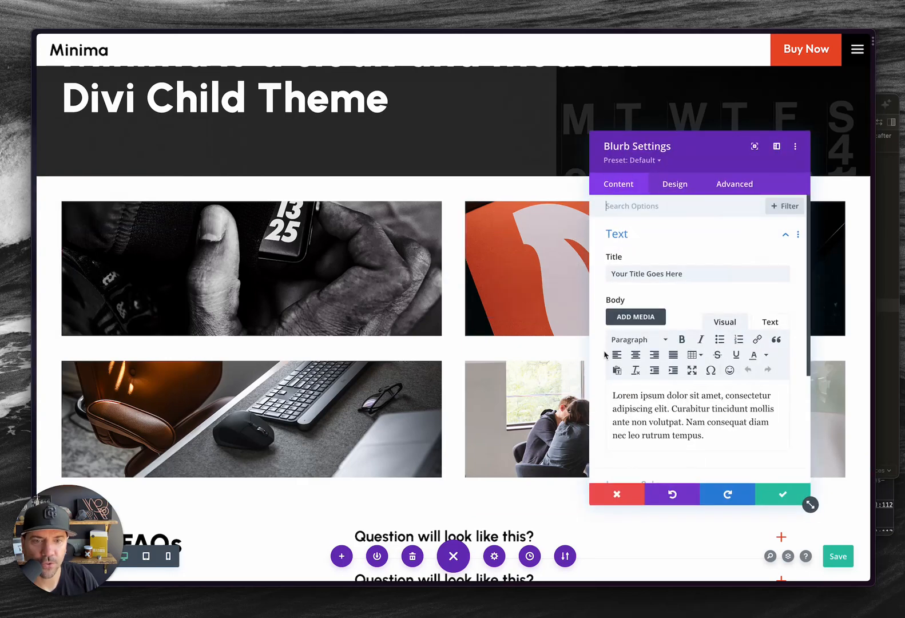
pyautogui.scroll(-5, 615, 380)
pyautogui.click(619, 414)
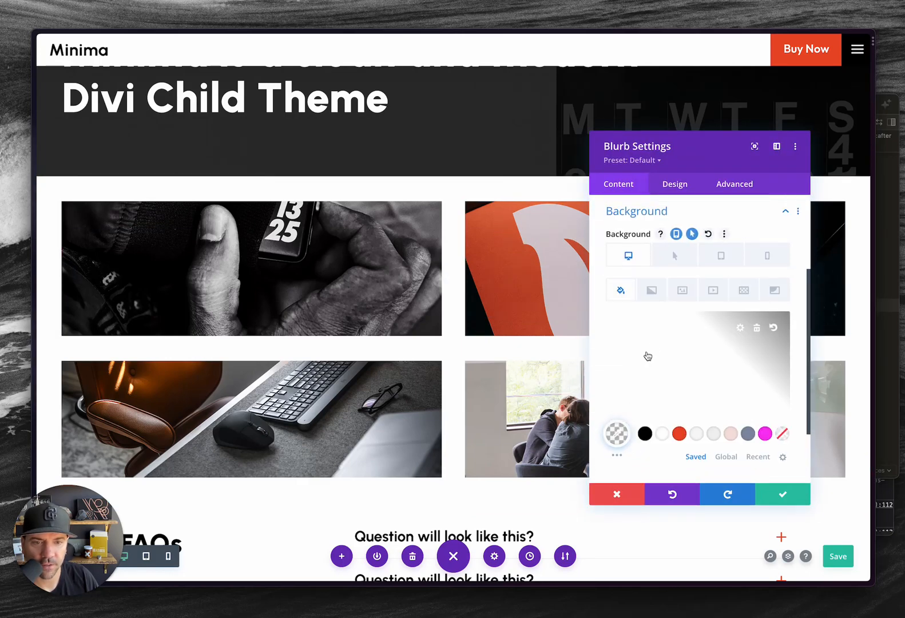
pyautogui.click(677, 255)
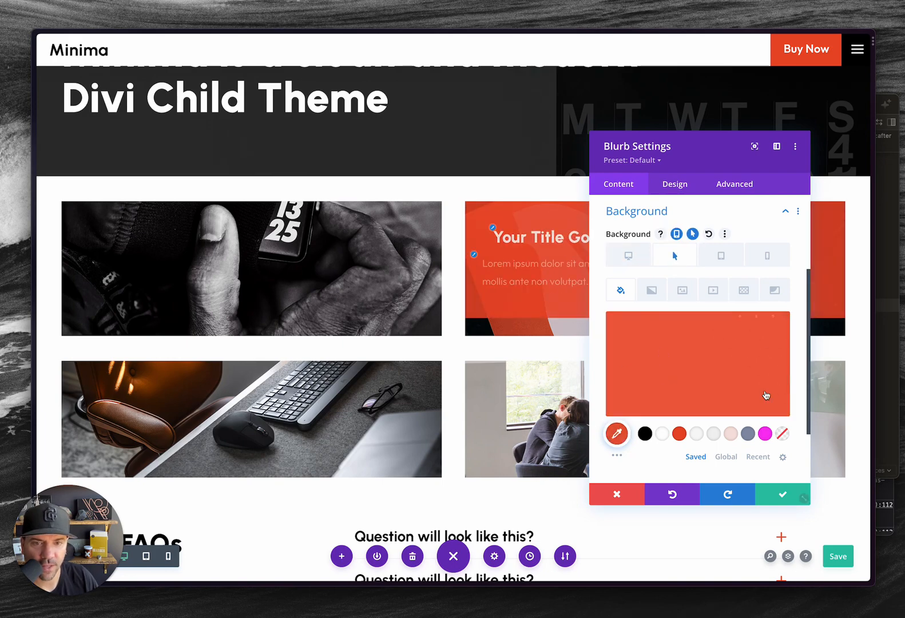
pyautogui.click(617, 493)
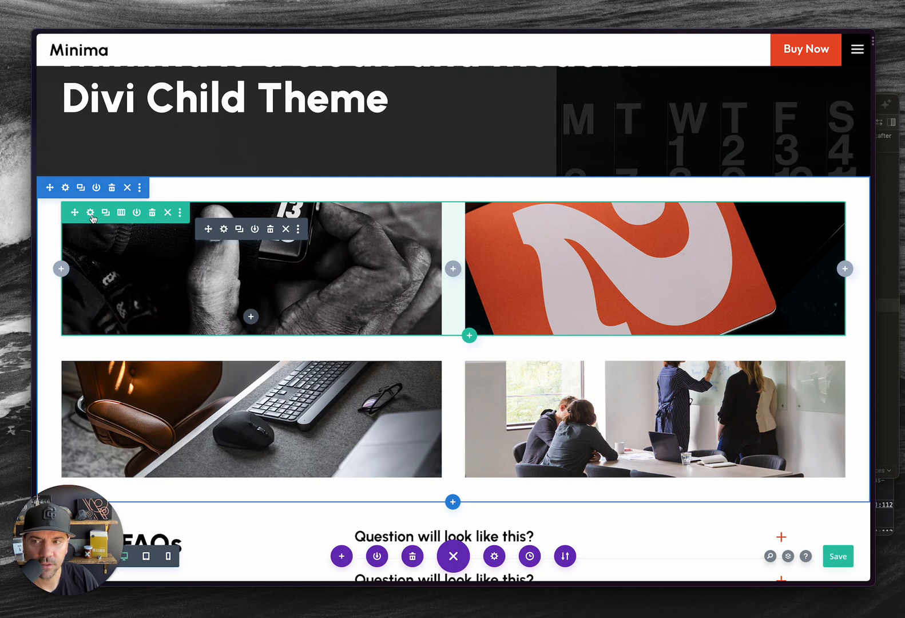
# Open the first column's settings in the upper blurb row and examine its background image.
pyautogui.click(91, 211)
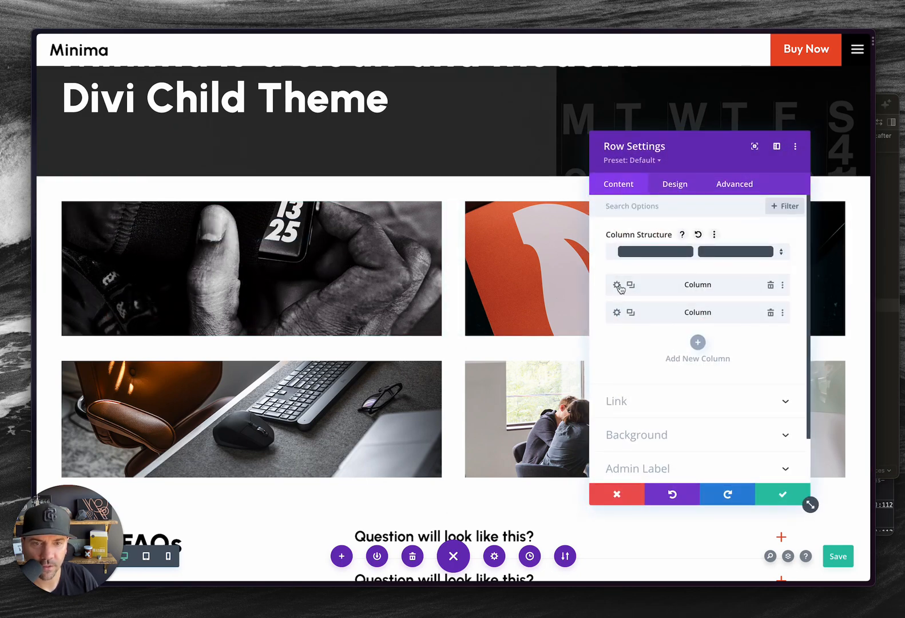
pyautogui.click(616, 285)
pyautogui.click(631, 361)
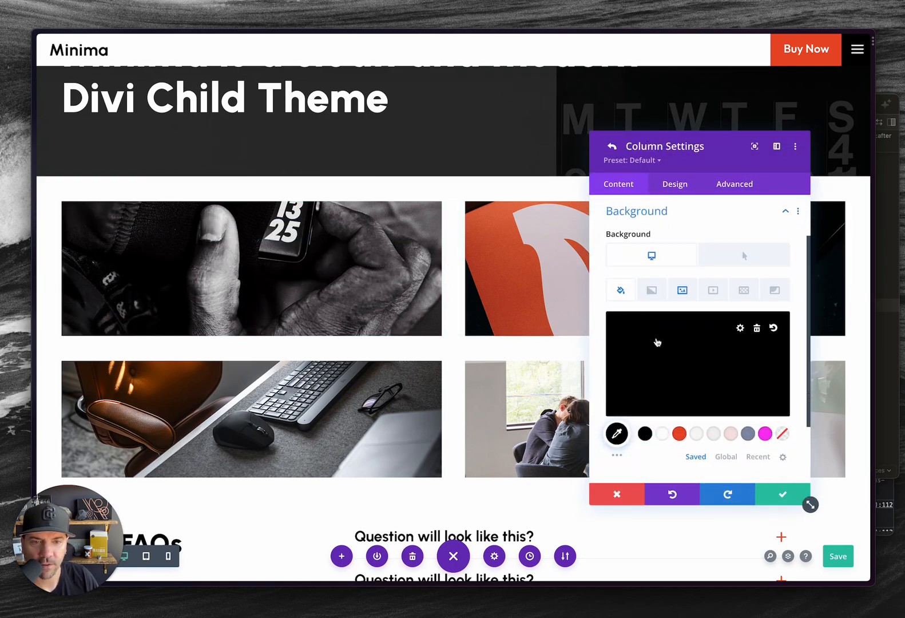
pyautogui.click(682, 290)
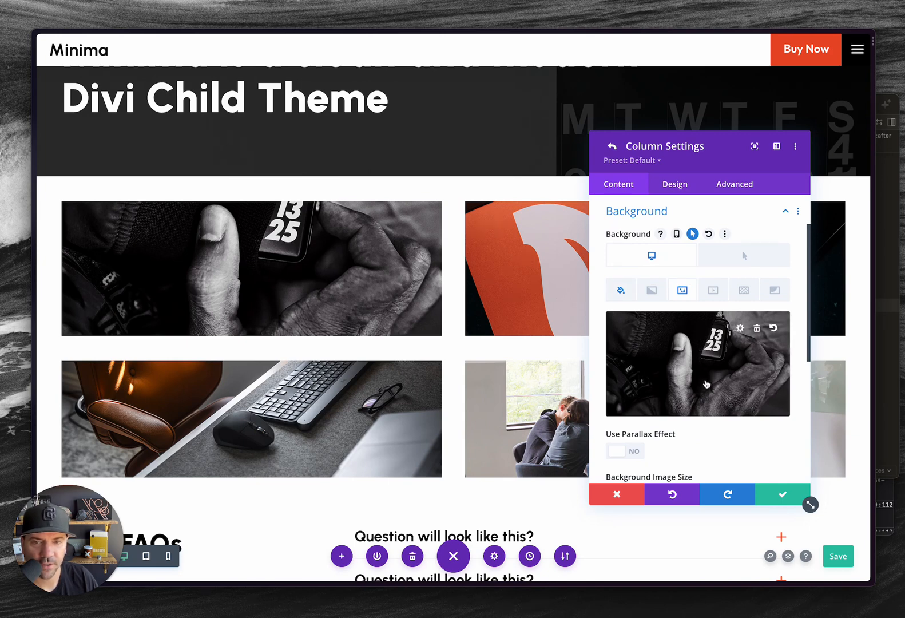
# Accept the column and row settings and save the page.
pyautogui.click(782, 494)
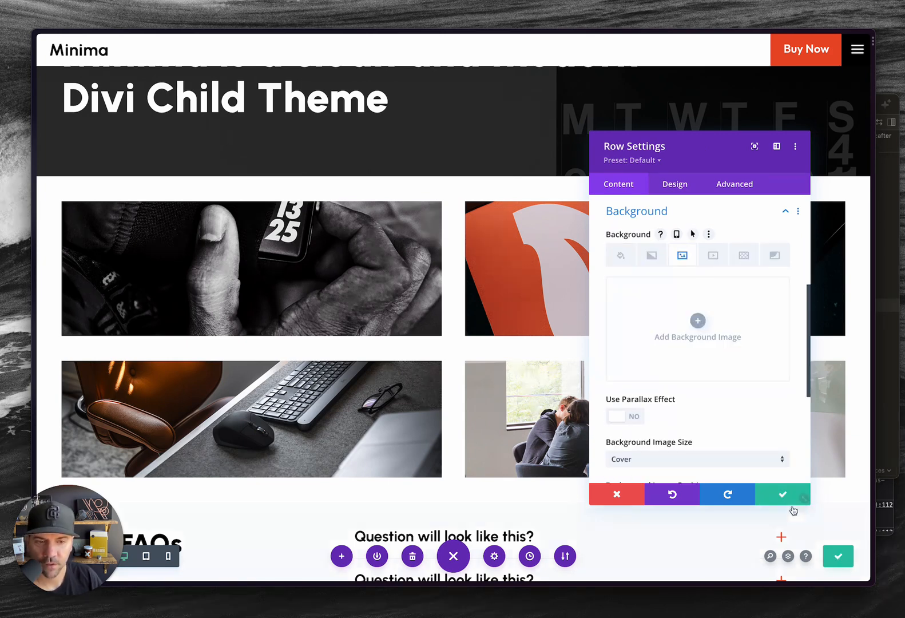
pyautogui.click(784, 496)
pyautogui.click(838, 555)
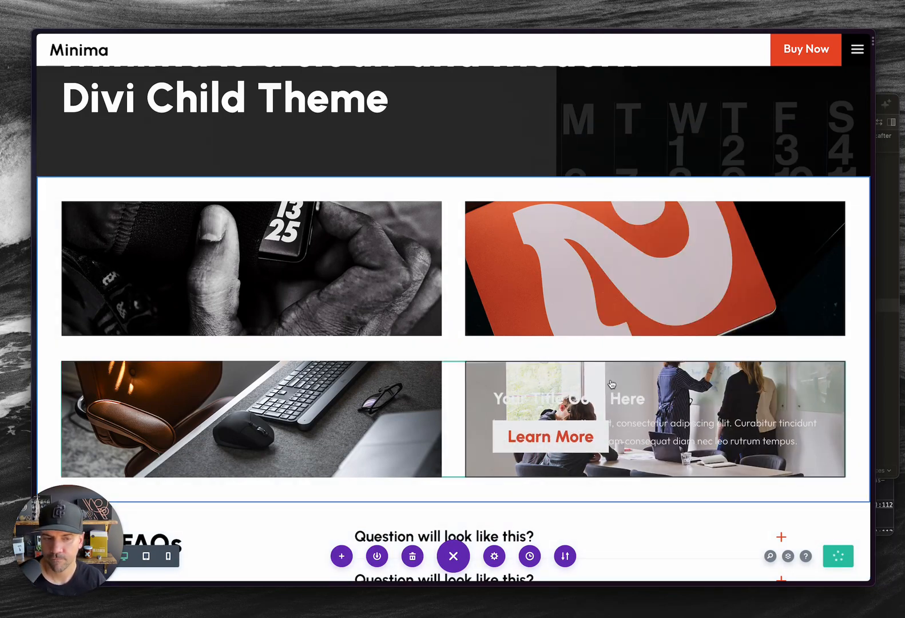
# Reload the live Minima page and compare the upper-left blurb's hover overlay with those of the other blurbs.
pyautogui.hotkey('ctrl', 'Tab')
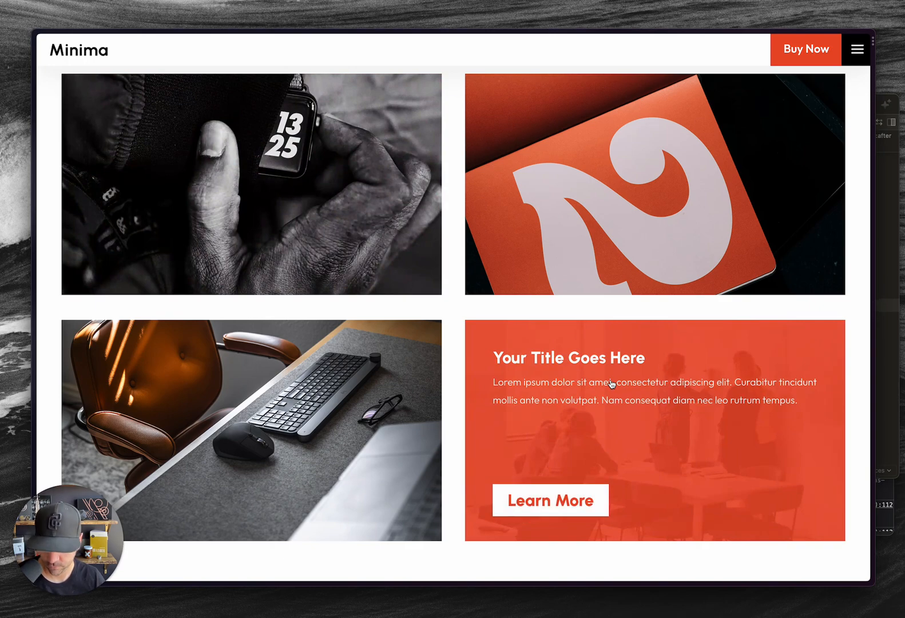
pyautogui.press('super+r')
pyautogui.scroll(-2, 460, 303)
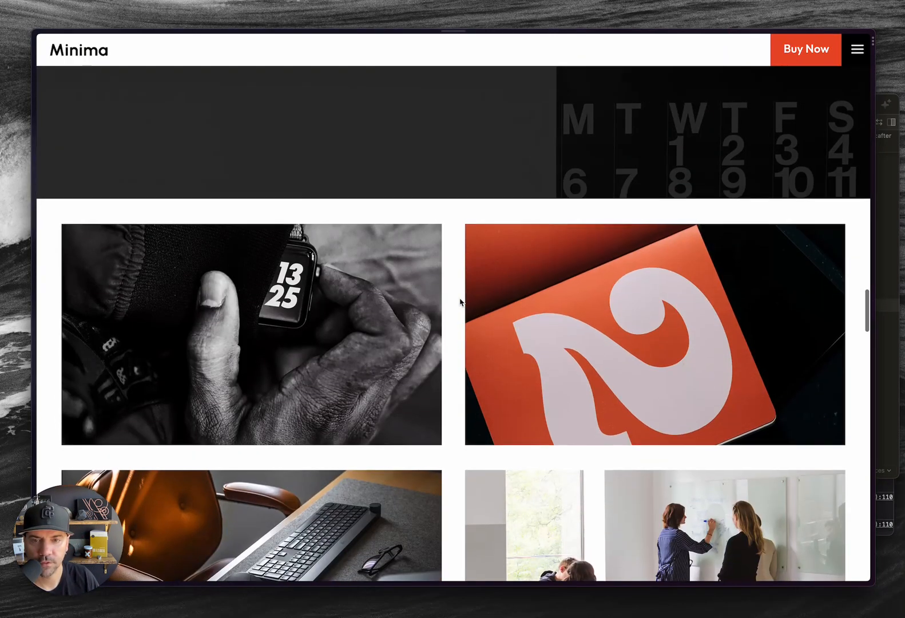
pyautogui.moveTo(386, 313)
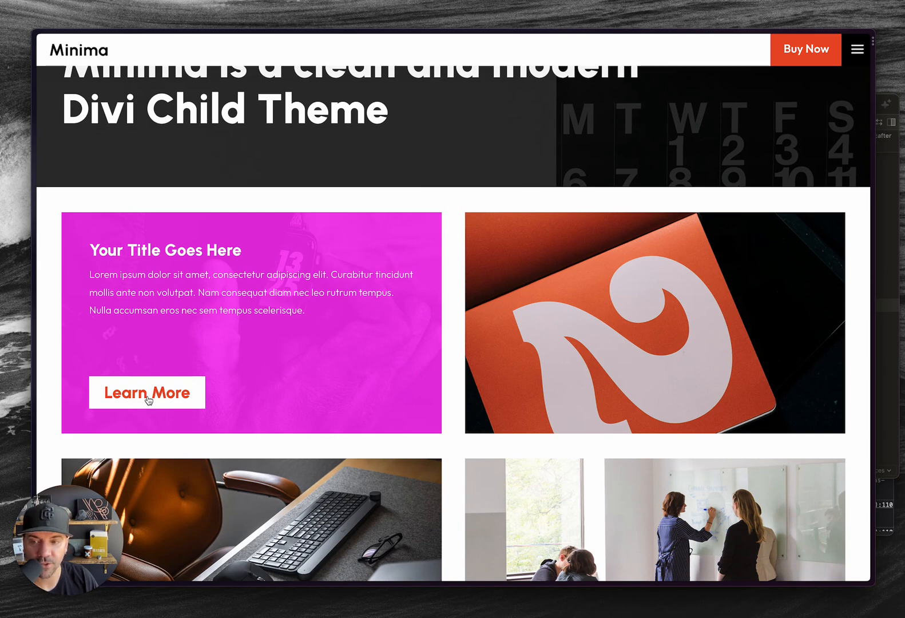
pyautogui.scroll(-1, 596, 374)
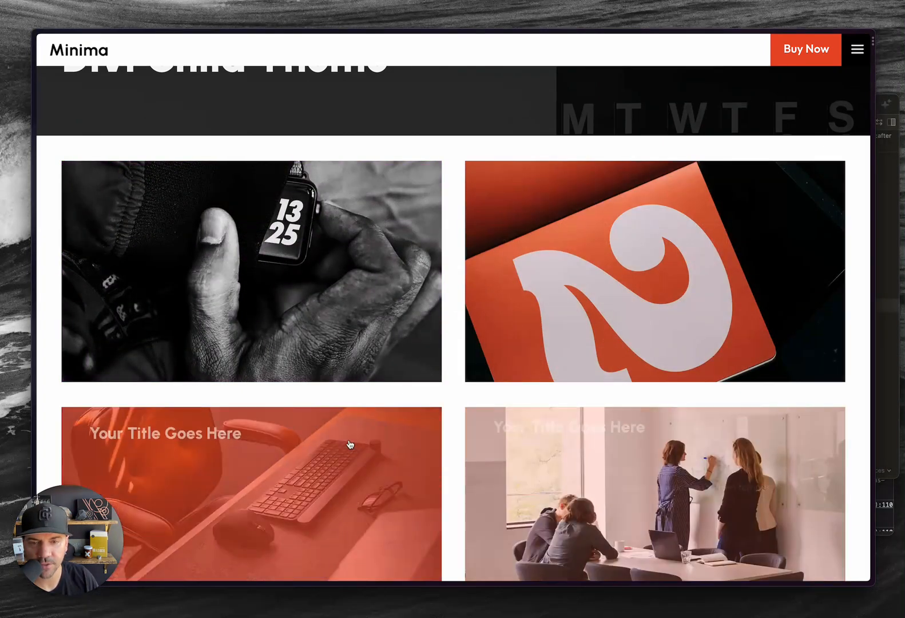
pyautogui.scroll(-2, 363, 482)
pyautogui.scroll(3, 385, 348)
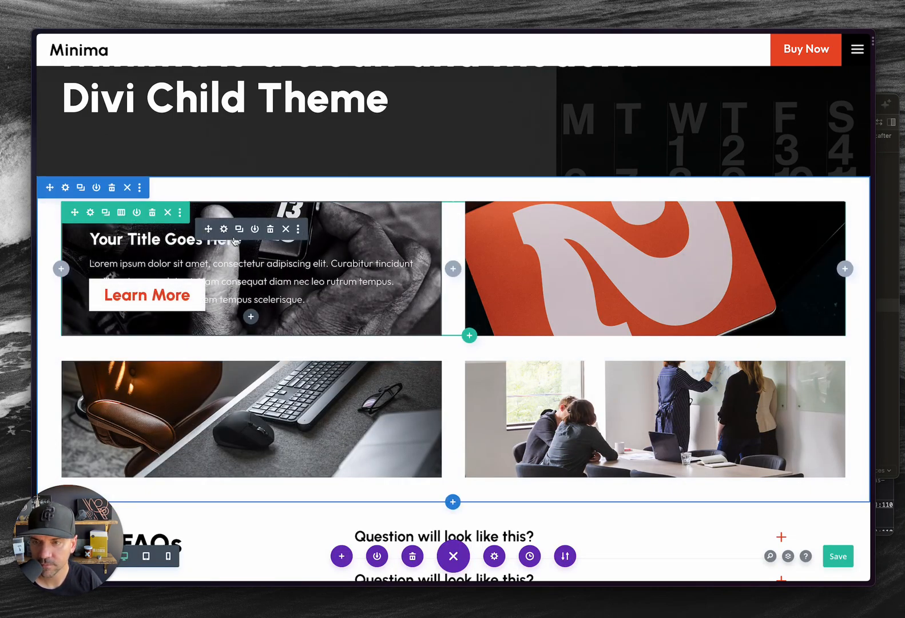
# Open the upper-left blurb's settings and cut the stored colour value rgba(235,76,41,0.9) from the notes.
pyautogui.click(225, 230)
pyautogui.scroll(-3, 540, 3)
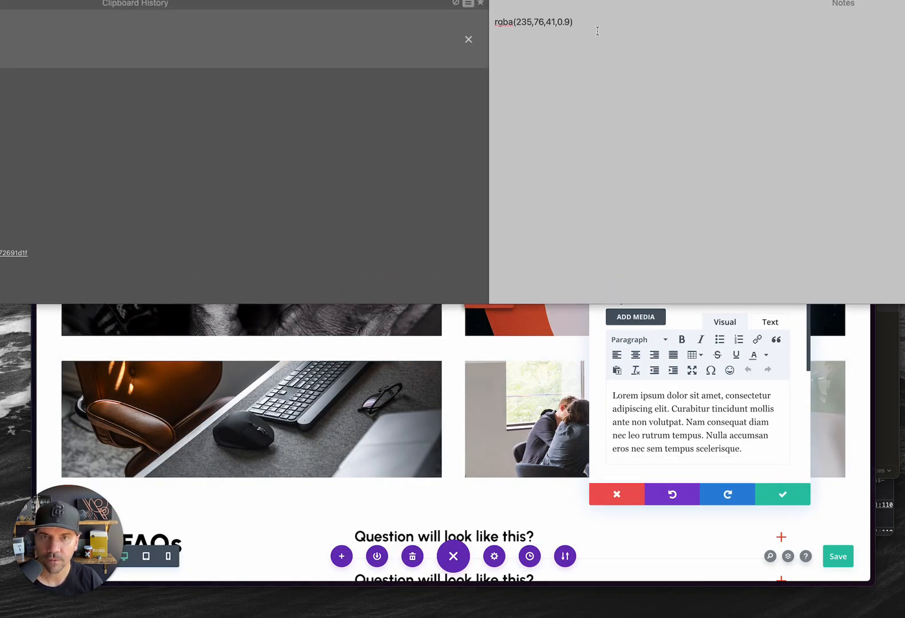
pyautogui.press('super+a')
pyautogui.press('super+x')
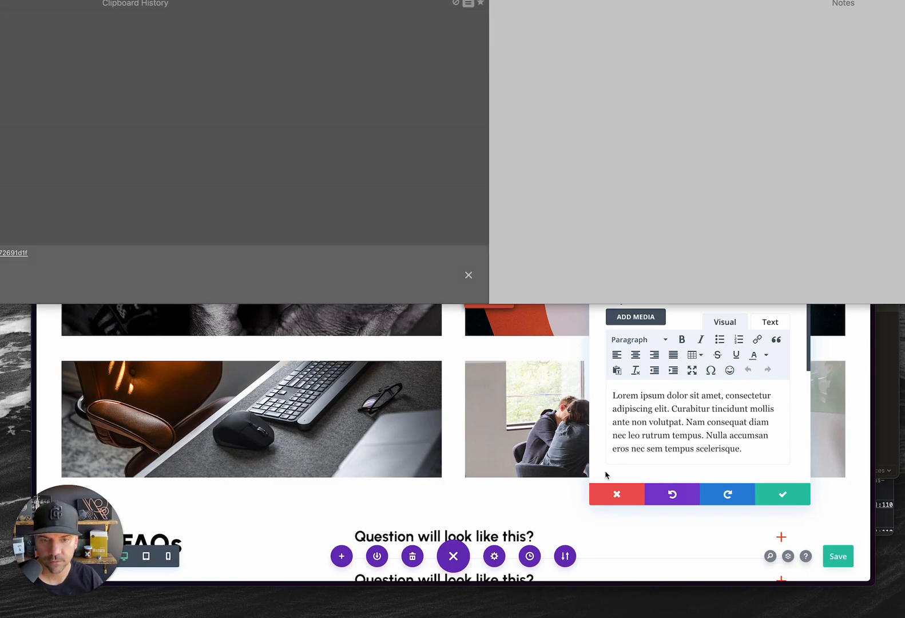
# Set the blurb's hover background colour to rgba(235,76,41,0.9) and accept the blurb settings.
pyautogui.click(602, 472)
pyautogui.scroll(-5, 602, 472)
pyautogui.click(646, 391)
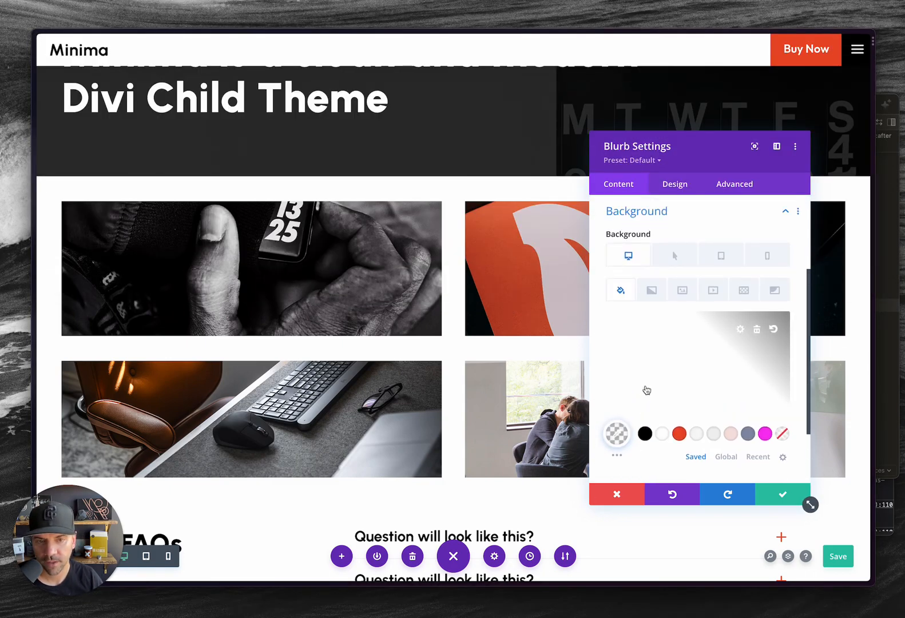
pyautogui.click(674, 256)
pyautogui.click(662, 359)
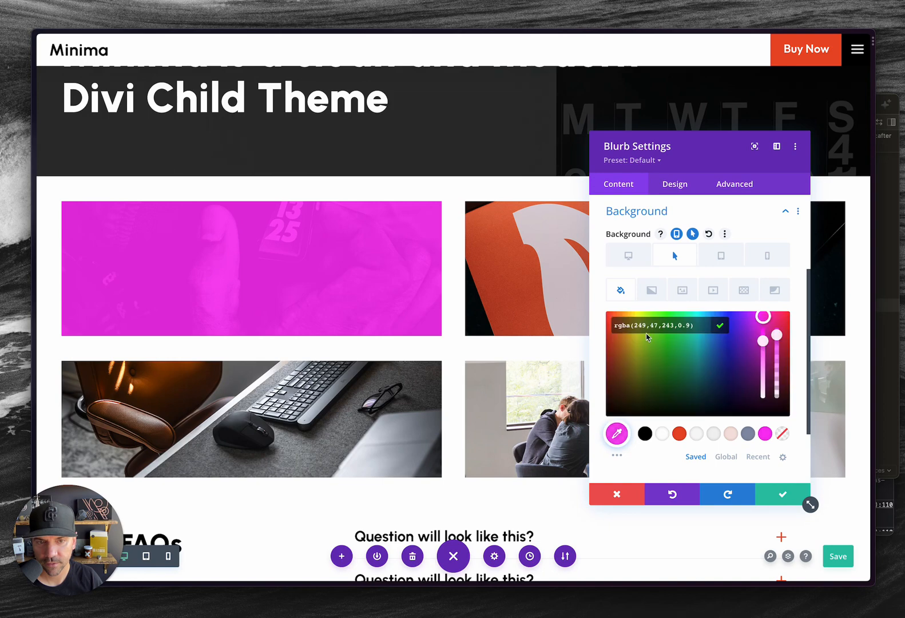
pyautogui.press('super+a')
pyautogui.press('super+v')
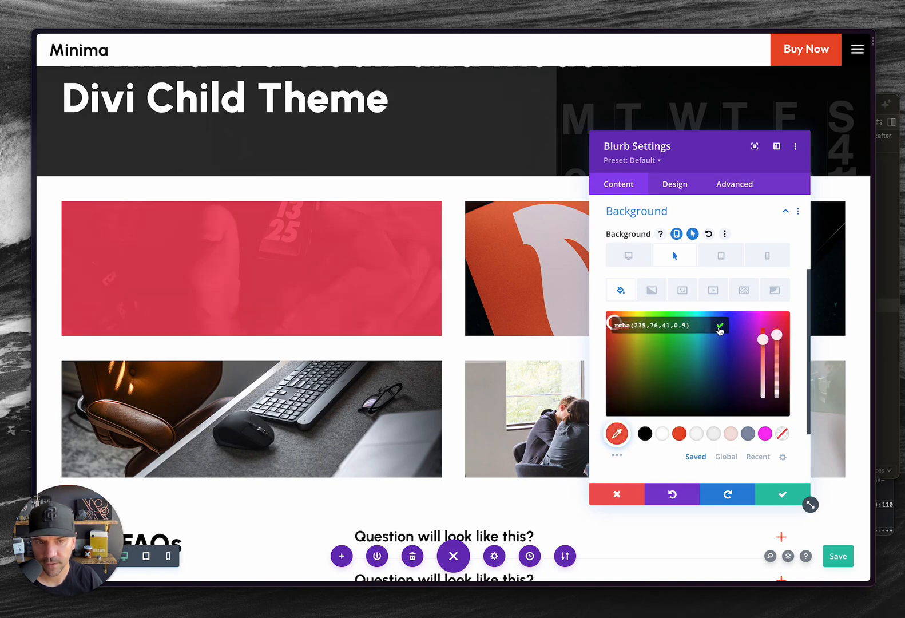
pyautogui.click(719, 325)
pyautogui.click(775, 495)
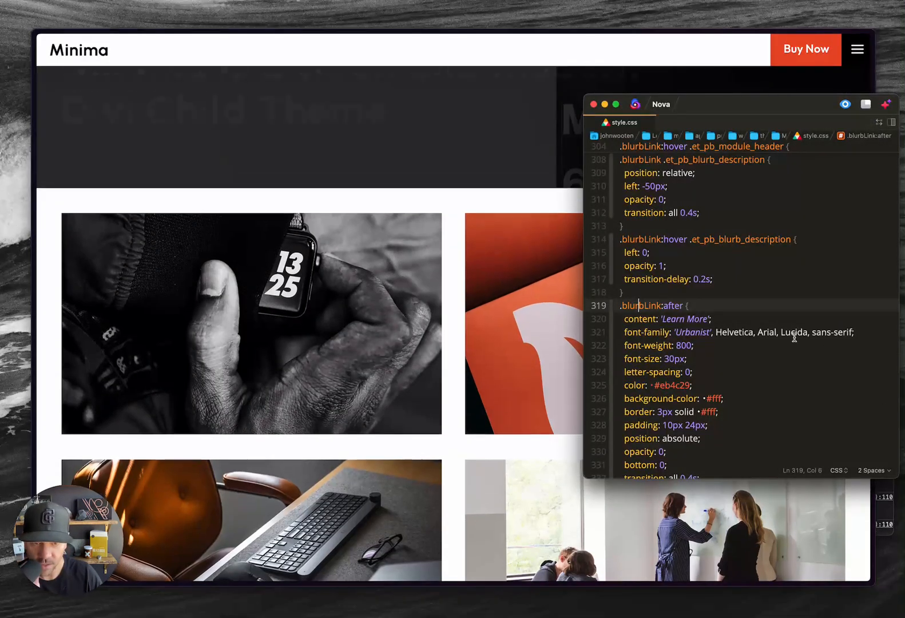
# Examine the .blurbLink:after button styling and the 980px media query rules in style.css.
pyautogui.scroll(-5, 793, 337)
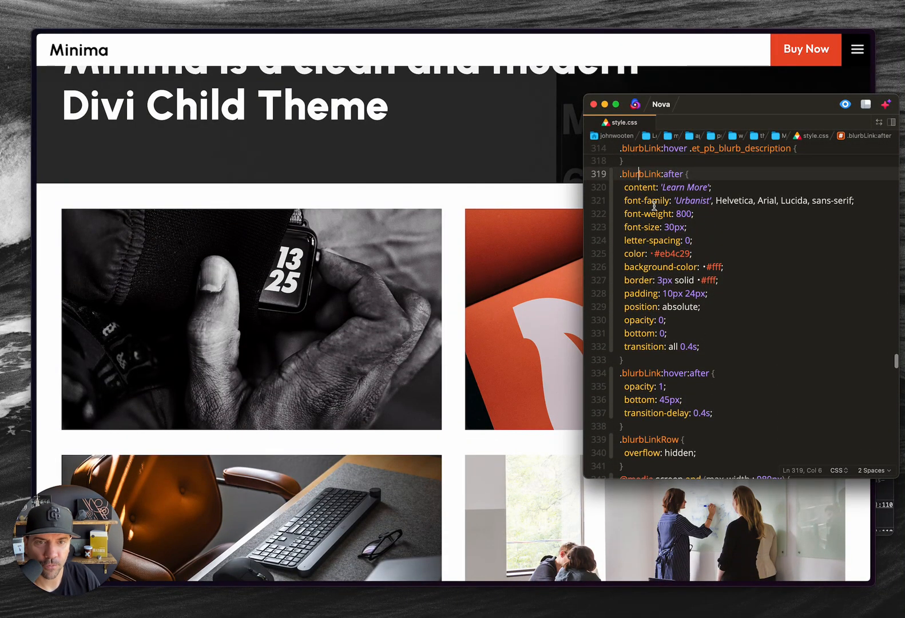
pyautogui.click(858, 201)
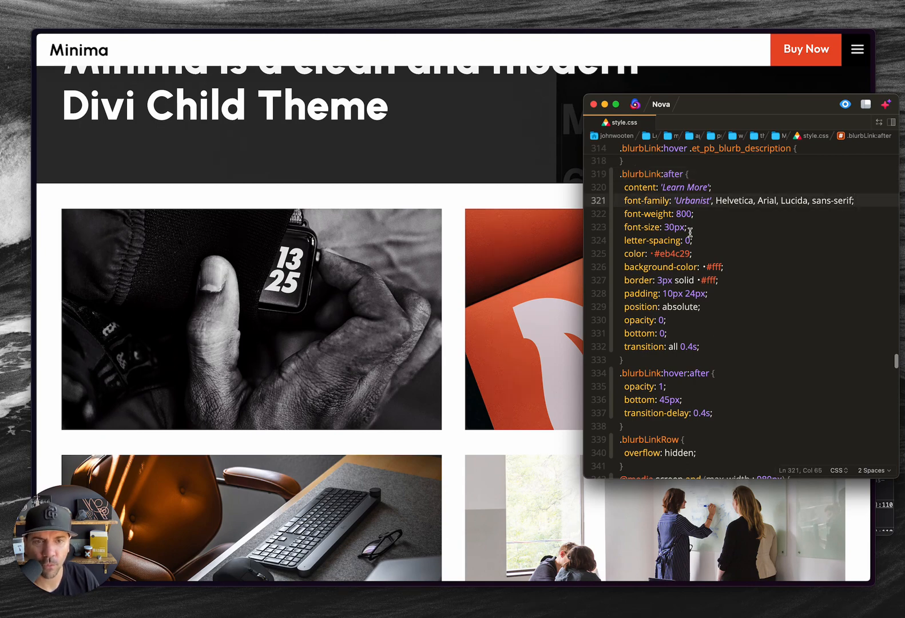
pyautogui.scroll(-10, 694, 329)
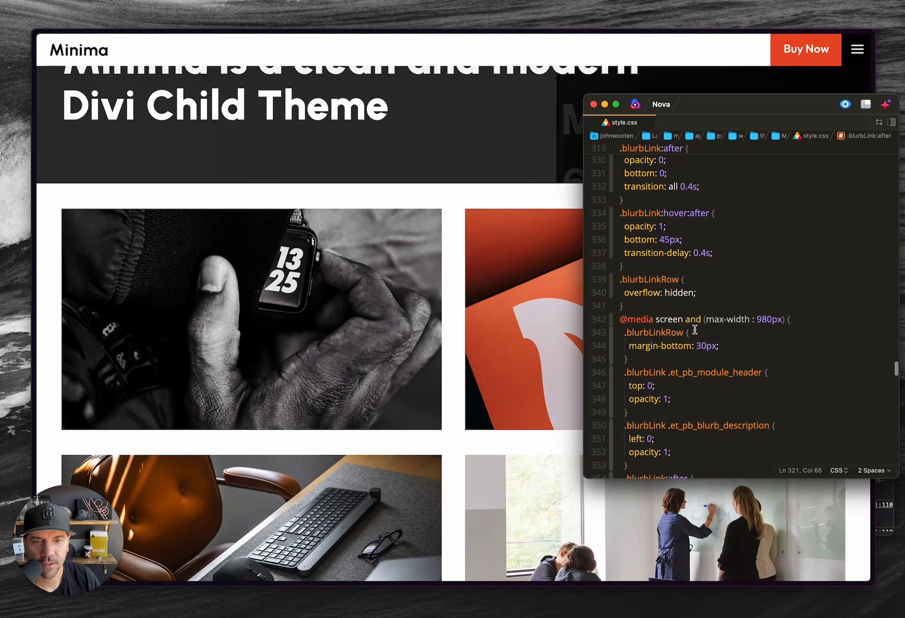
pyautogui.scroll(-4, 694, 329)
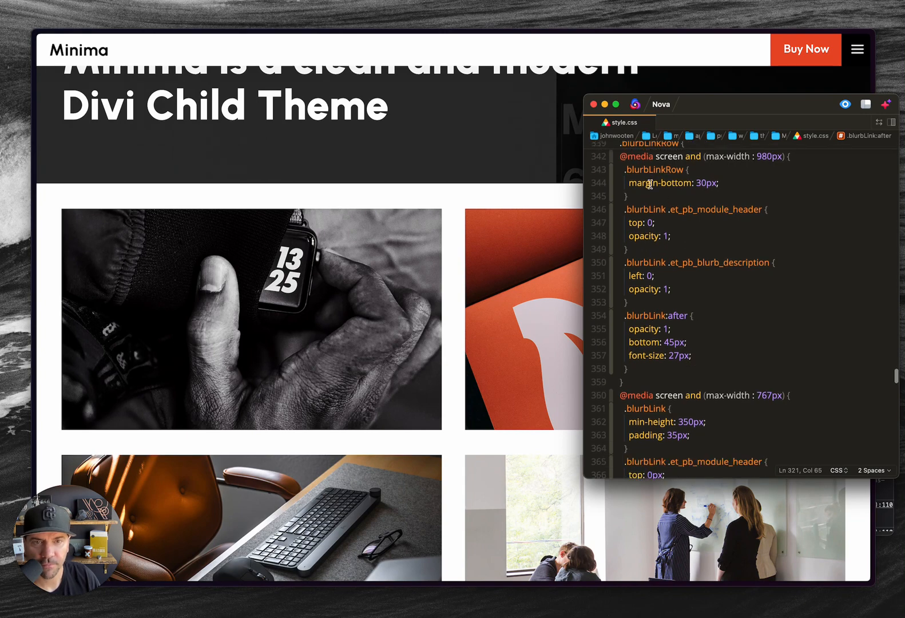
# Return to the live page, inspect the blurb section in the developer tools and turn on device emulation.
pyautogui.click(686, 49)
pyautogui.moveTo(806, 289)
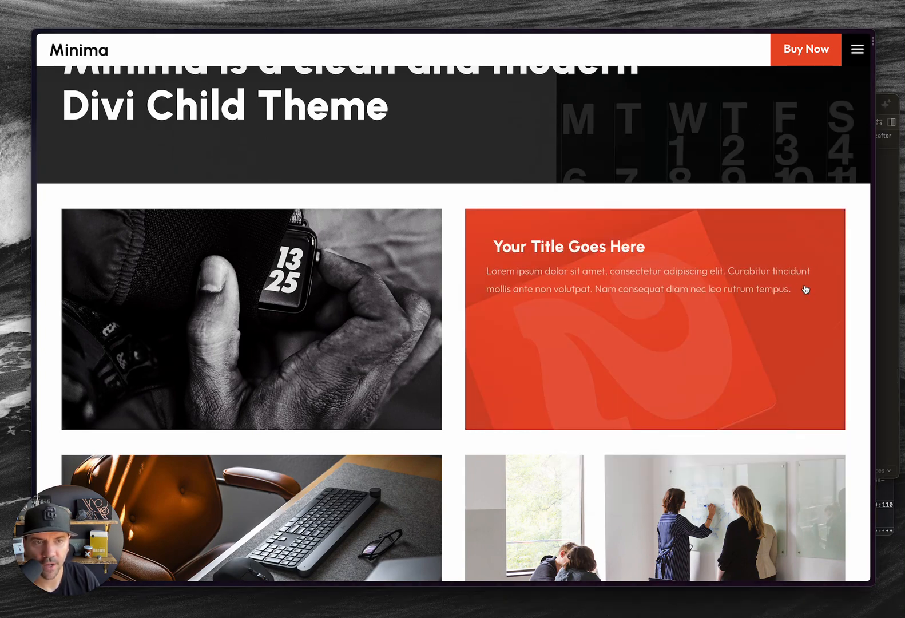
pyautogui.rightClick(770, 201)
pyautogui.click(790, 373)
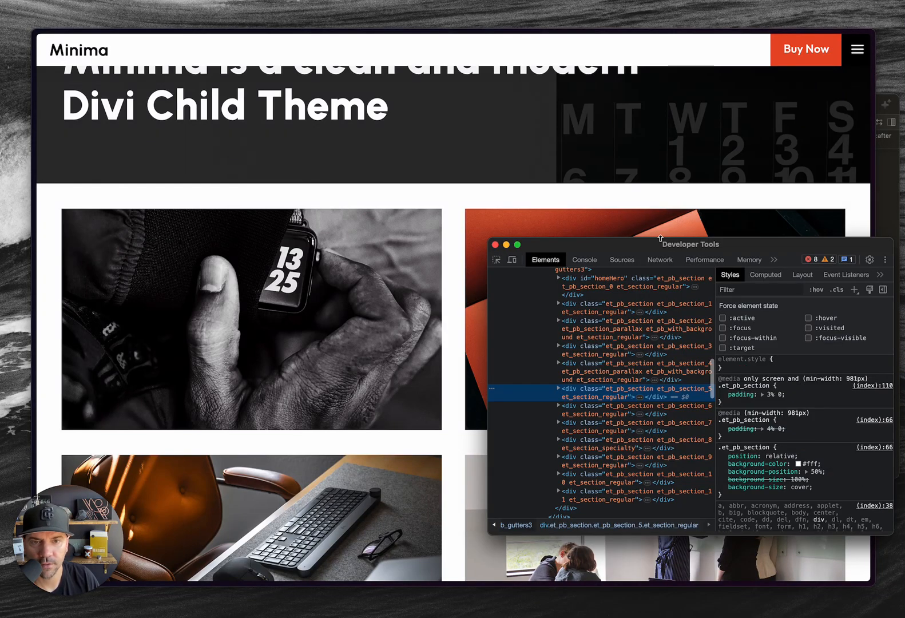
pyautogui.click(512, 259)
pyautogui.moveTo(551, 251); pyautogui.dragTo(656, 247)
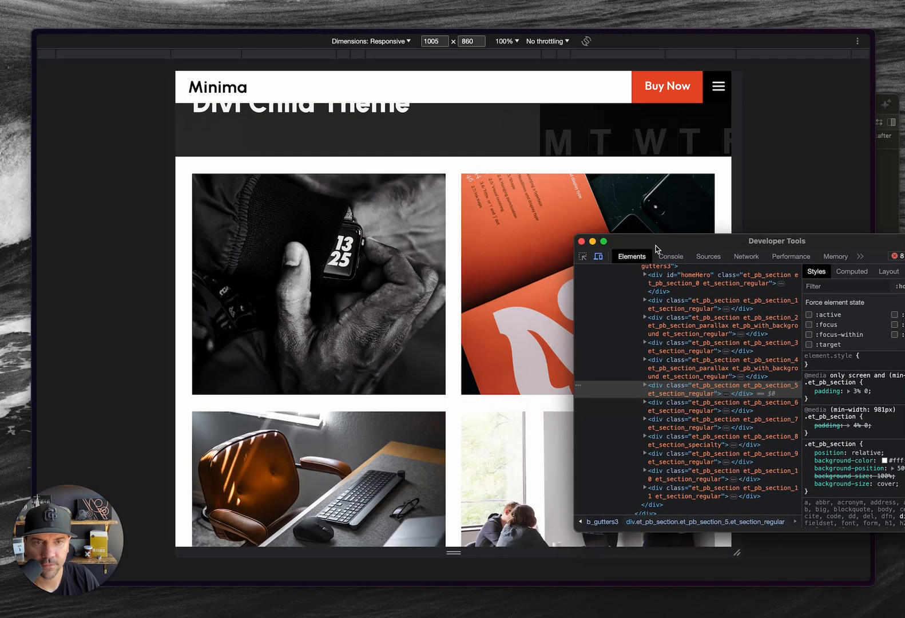
# Emulate the Divi Tablet device and go to the blurb section of the page.
pyautogui.click(398, 47)
pyautogui.click(403, 41)
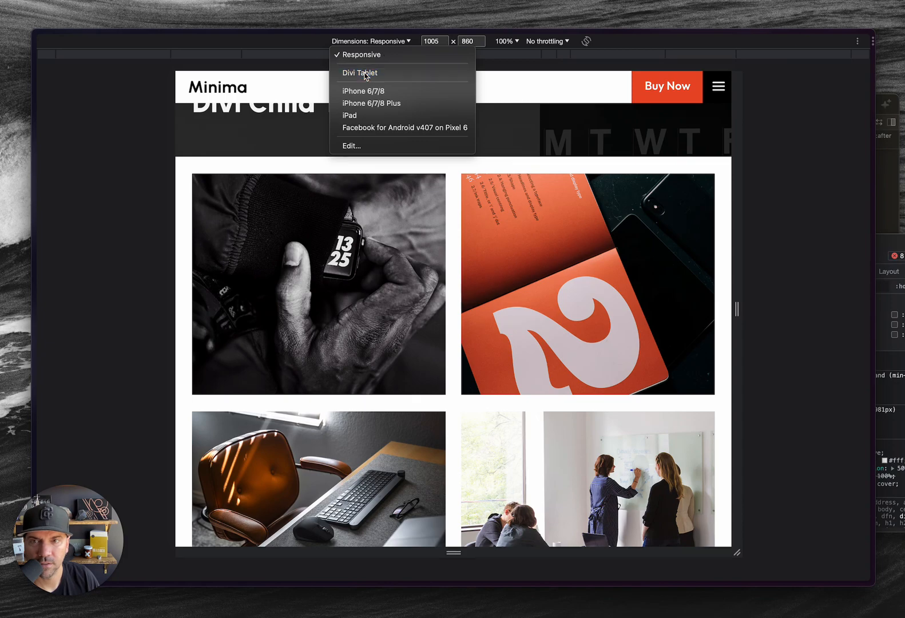
pyautogui.click(382, 73)
pyautogui.scroll(-15, 448, 360)
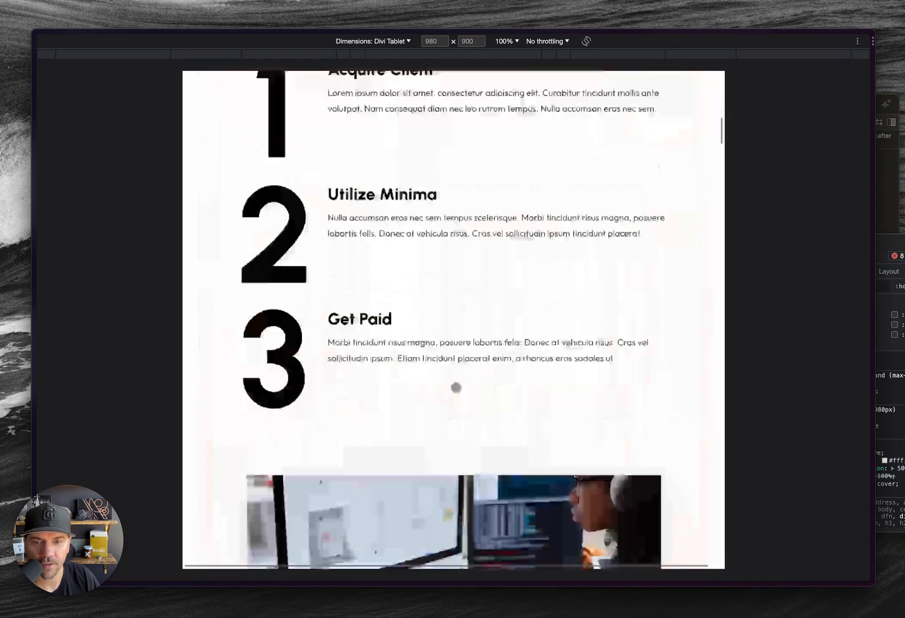
pyautogui.scroll(-20, 456, 388)
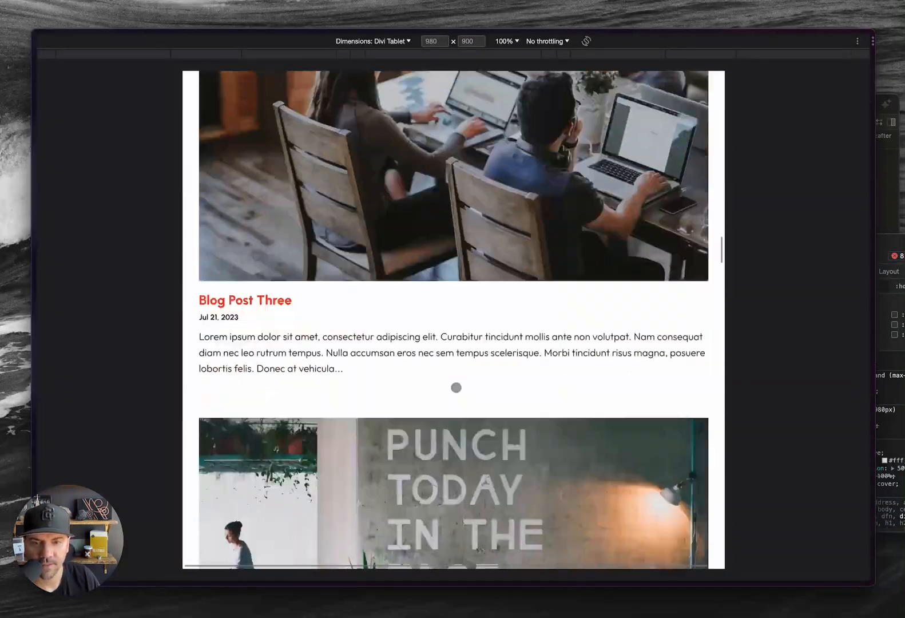
pyautogui.scroll(-20, 456, 387)
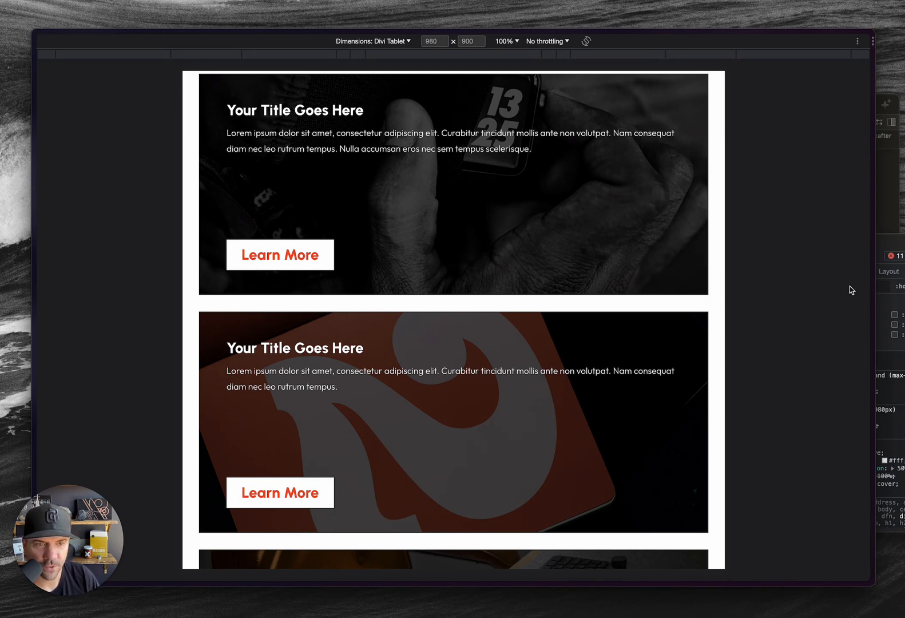
# Test the hover overlay of the first two stacked blurbs in the tablet emulation.
pyautogui.click(588, 283)
pyautogui.rightClick(589, 279)
pyautogui.click(589, 271)
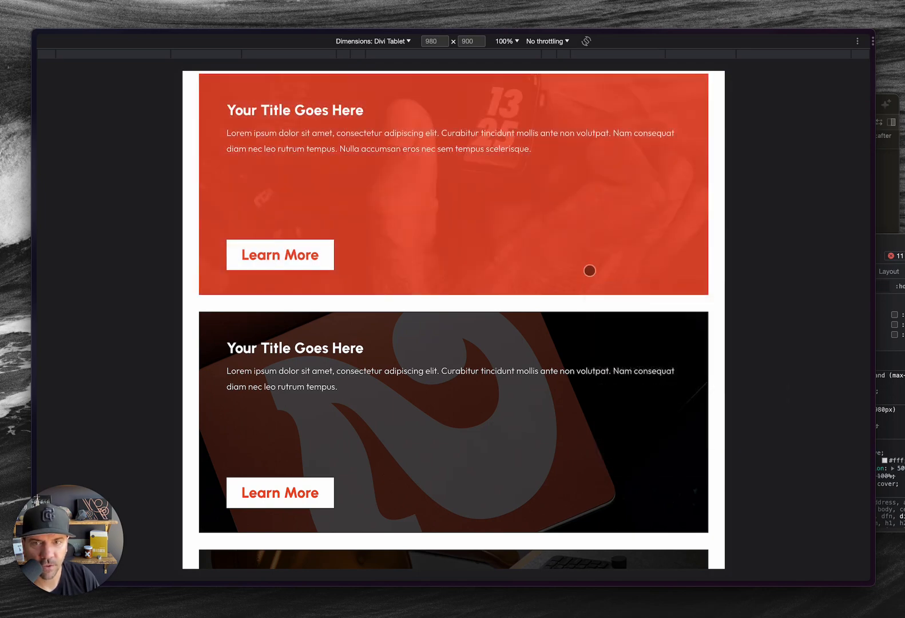
pyautogui.click(599, 339)
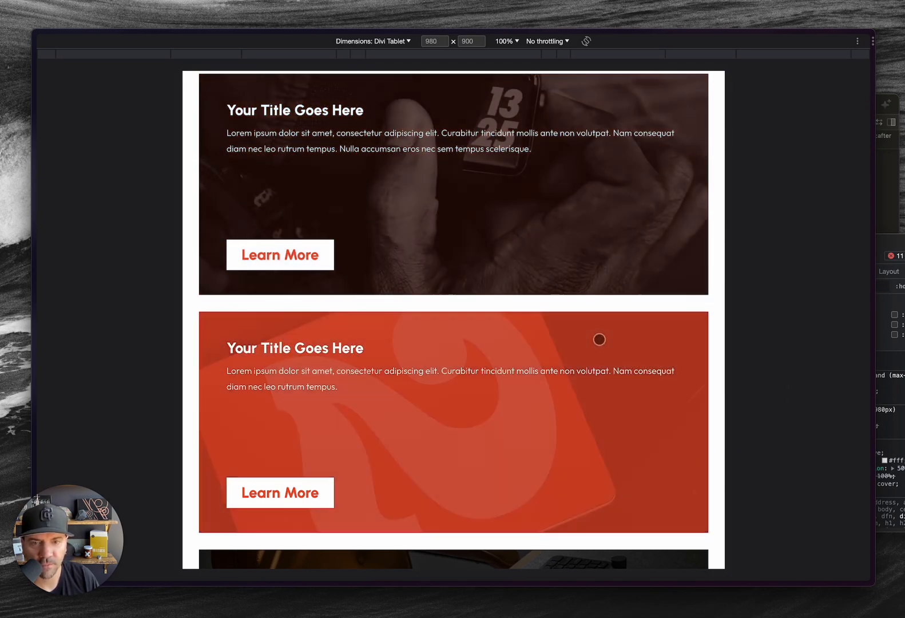
pyautogui.rightClick(599, 342)
pyautogui.click(587, 343)
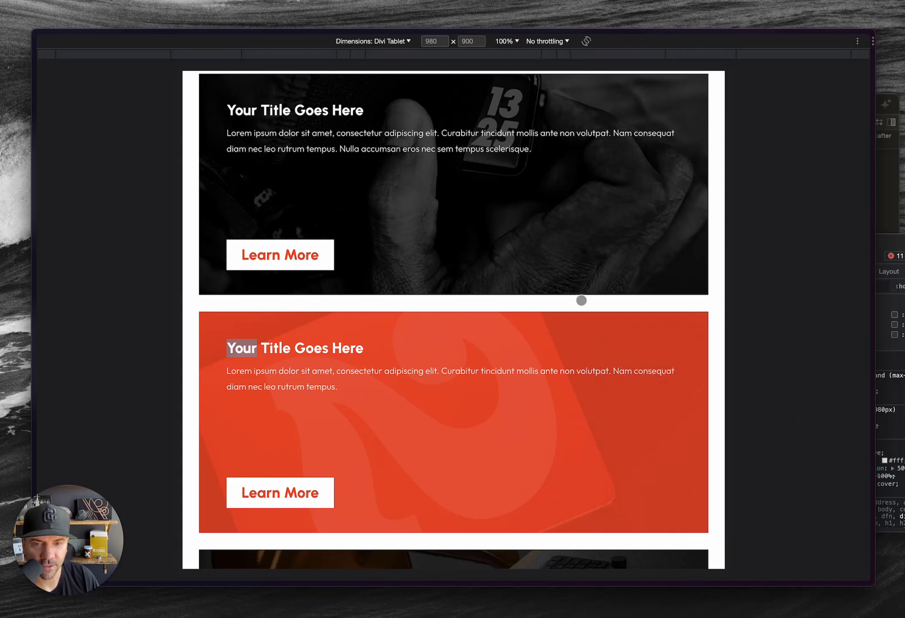
pyautogui.click(591, 302)
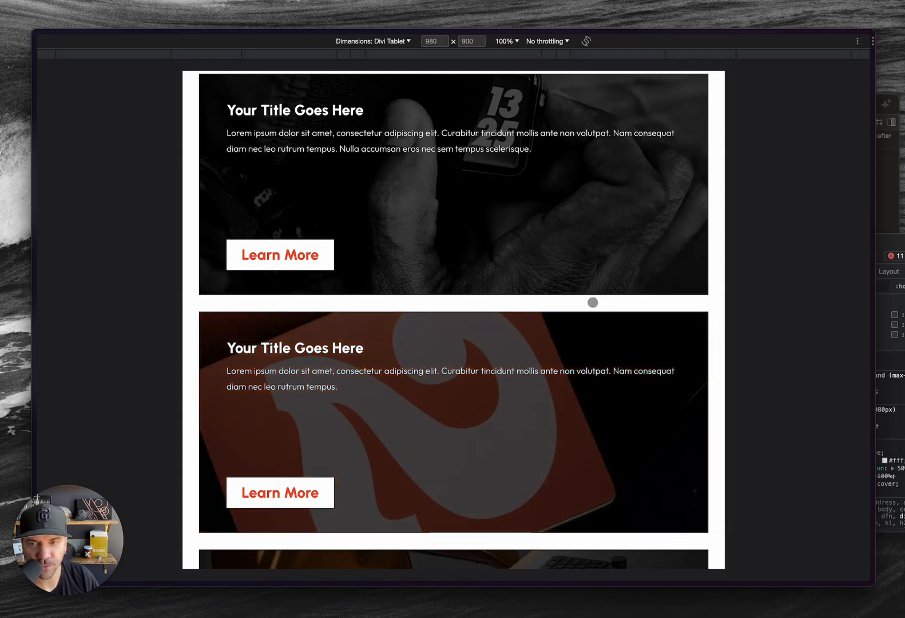
# Switch to Nova and examine the 980px media query rules for the blurb title, description and button.
pyautogui.press('super+Tab')
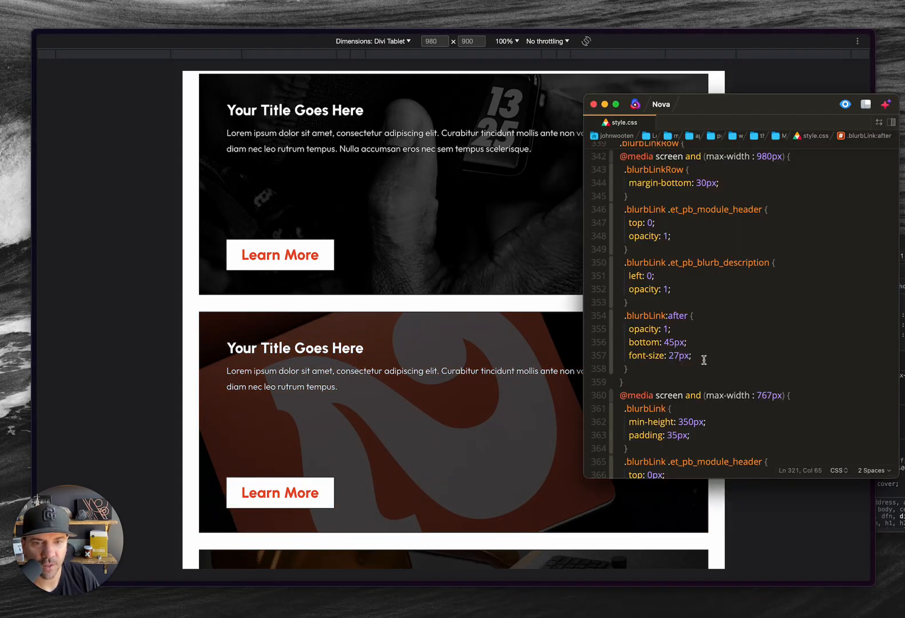
pyautogui.scroll(1, 704, 360)
pyautogui.scroll(-1, 670, 188)
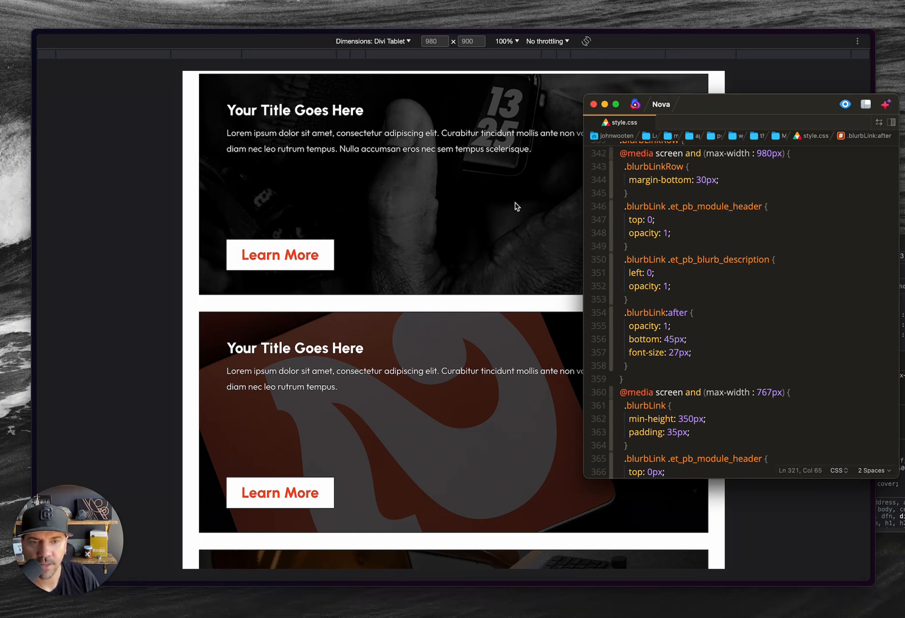
# Switch to the page's Divi builder in the browser and show the blurb section in tablet view.
pyautogui.click(491, 309)
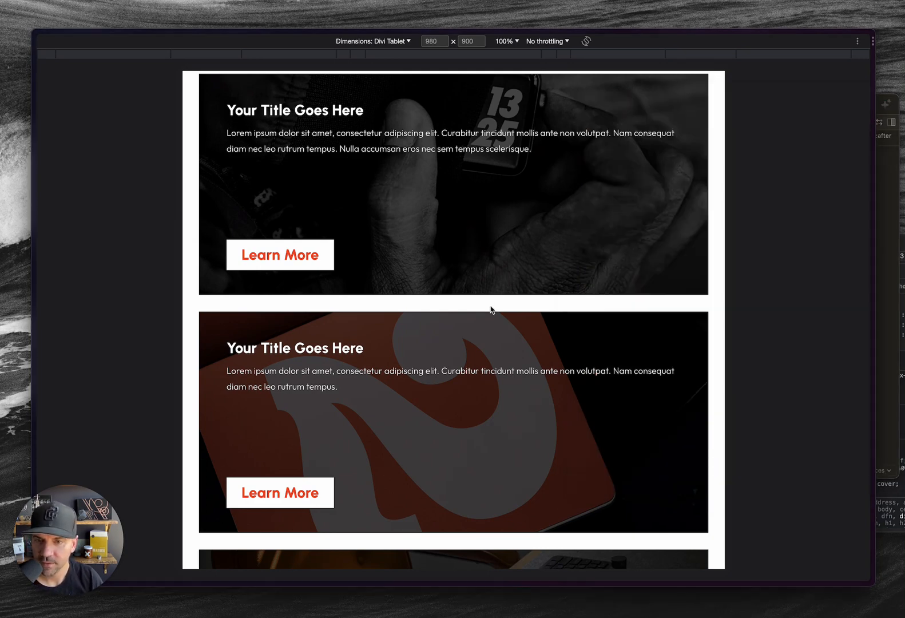
pyautogui.hotkey('ctrl', 'Tab')
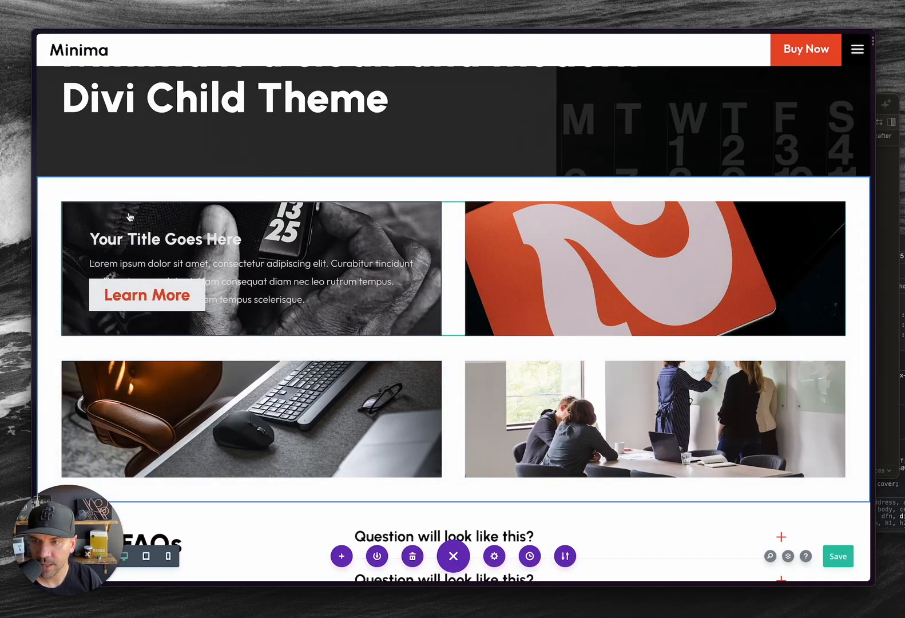
pyautogui.click(146, 556)
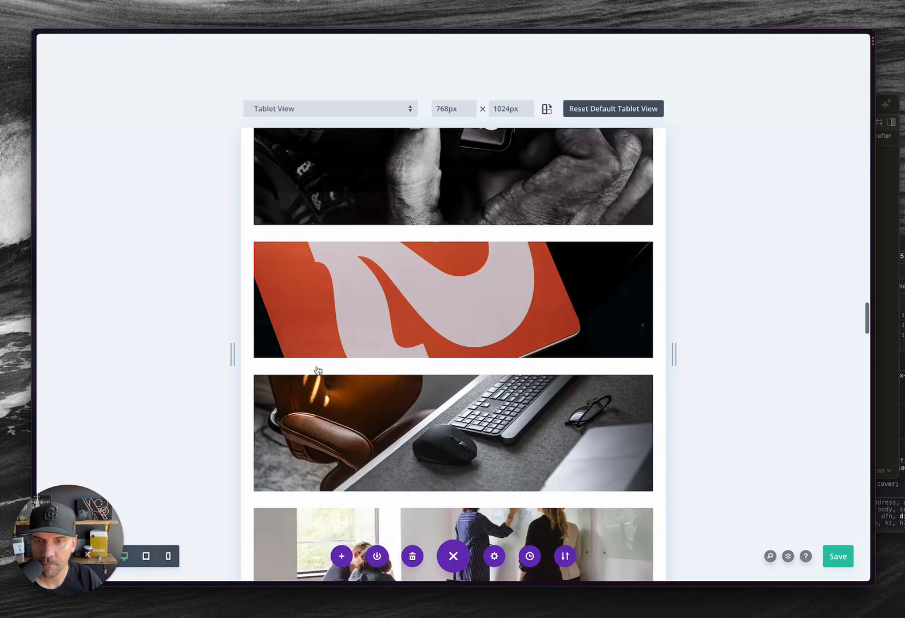
pyautogui.scroll(2, 391, 235)
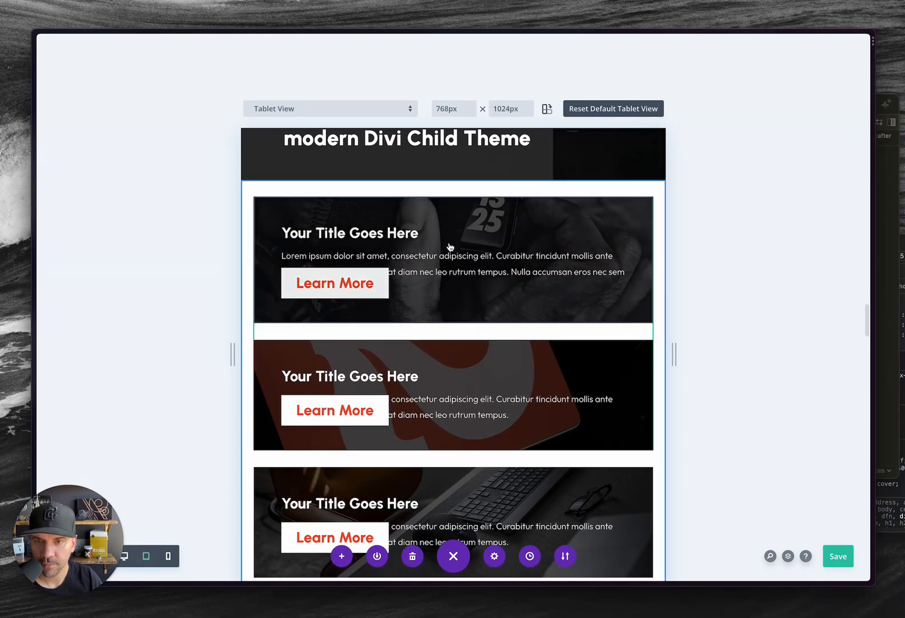
# Inspect the first blurb's tablet background colour in its settings and close them without changes.
pyautogui.click(426, 226)
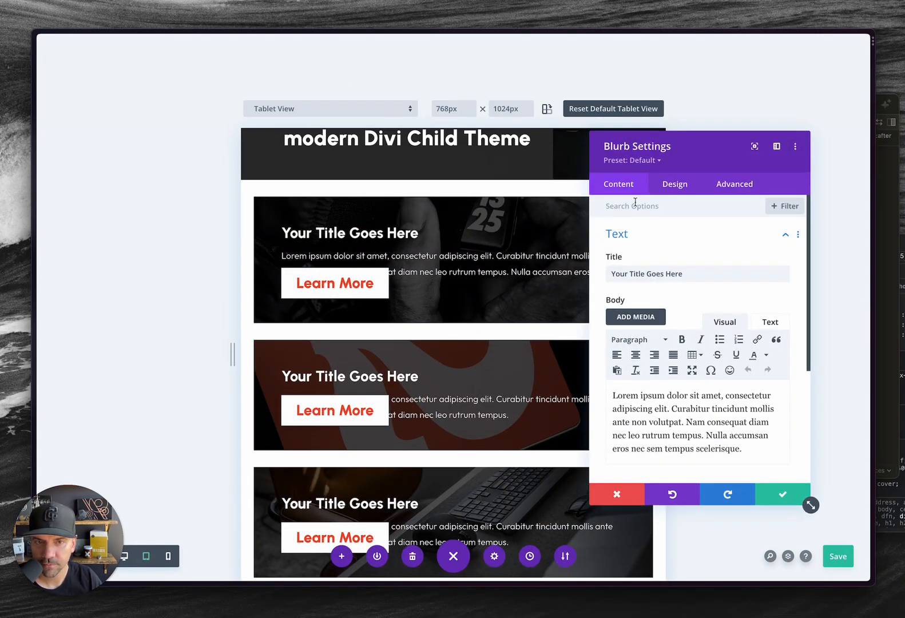
pyautogui.scroll(-3, 624, 353)
pyautogui.click(624, 382)
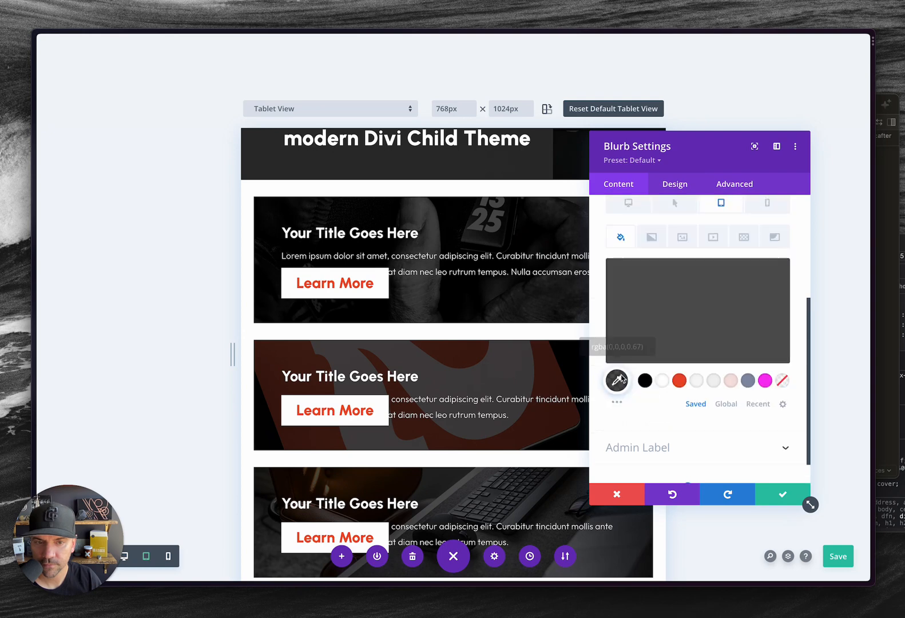
pyautogui.click(676, 233)
pyautogui.click(721, 257)
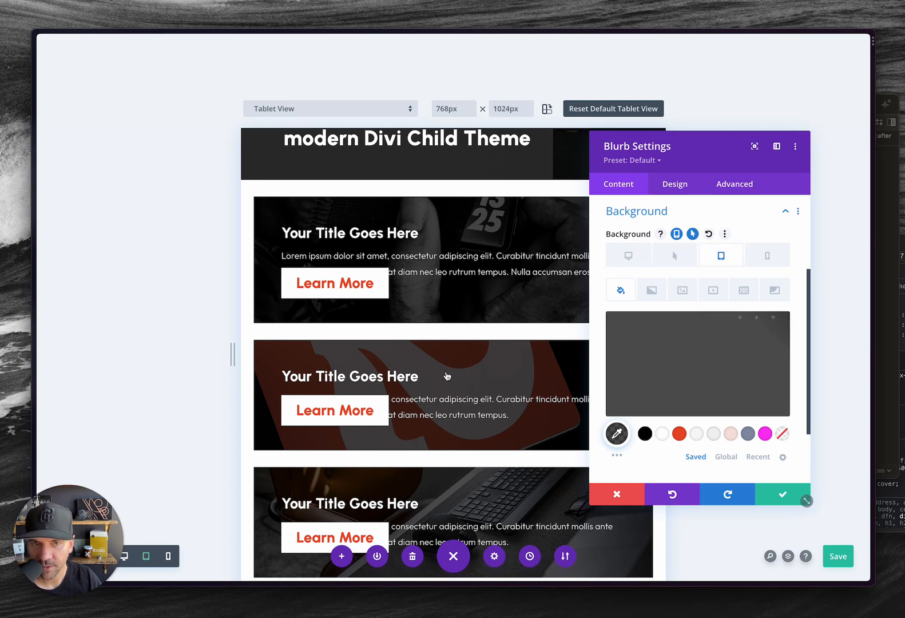
pyautogui.click(774, 495)
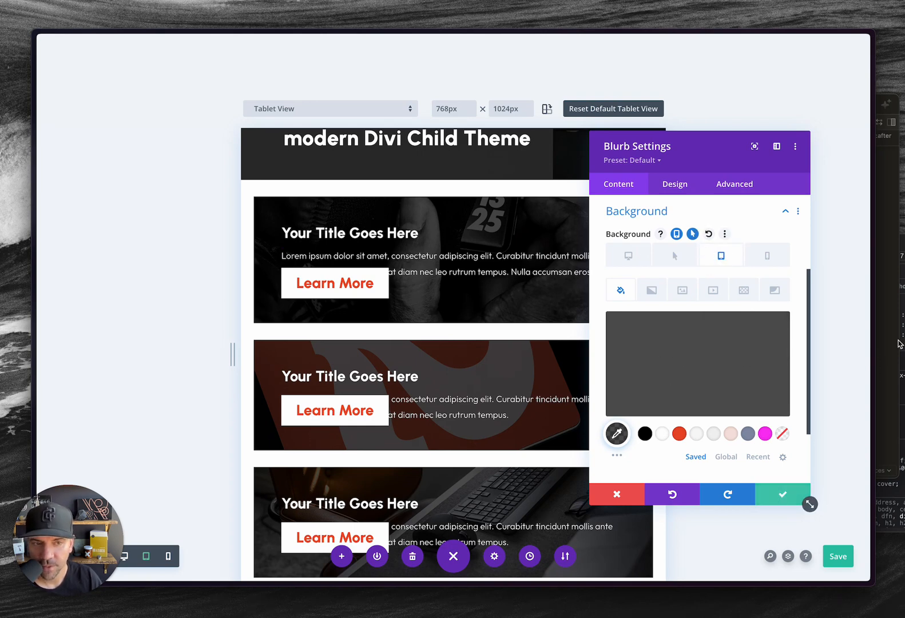
# Compare the 980px and 767px media query rules in Nova with the builder's tablet view, and return to the live tablet emulation.
pyautogui.click(881, 288)
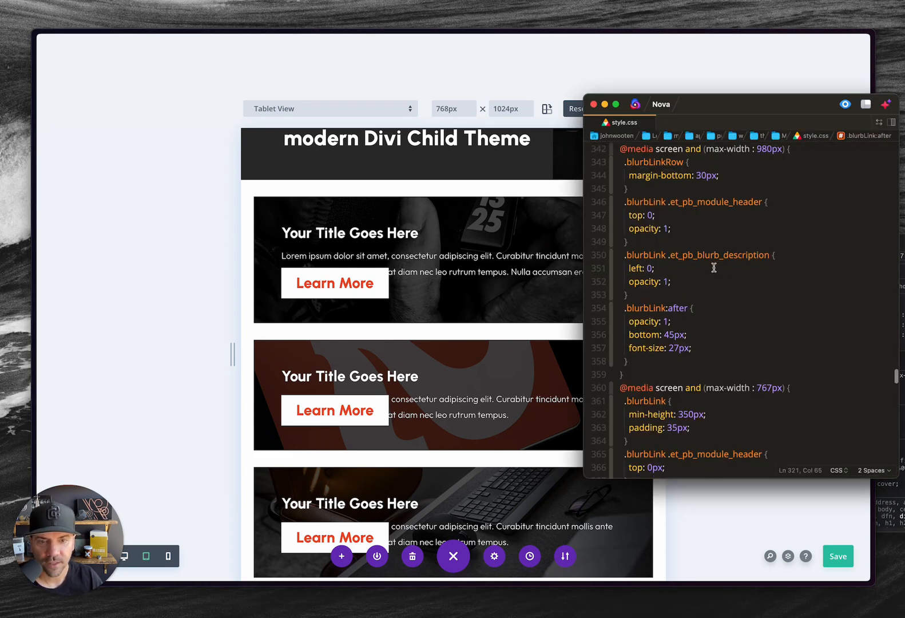
pyautogui.scroll(-2, 714, 267)
pyautogui.scroll(3, 714, 267)
pyautogui.scroll(-2, 713, 267)
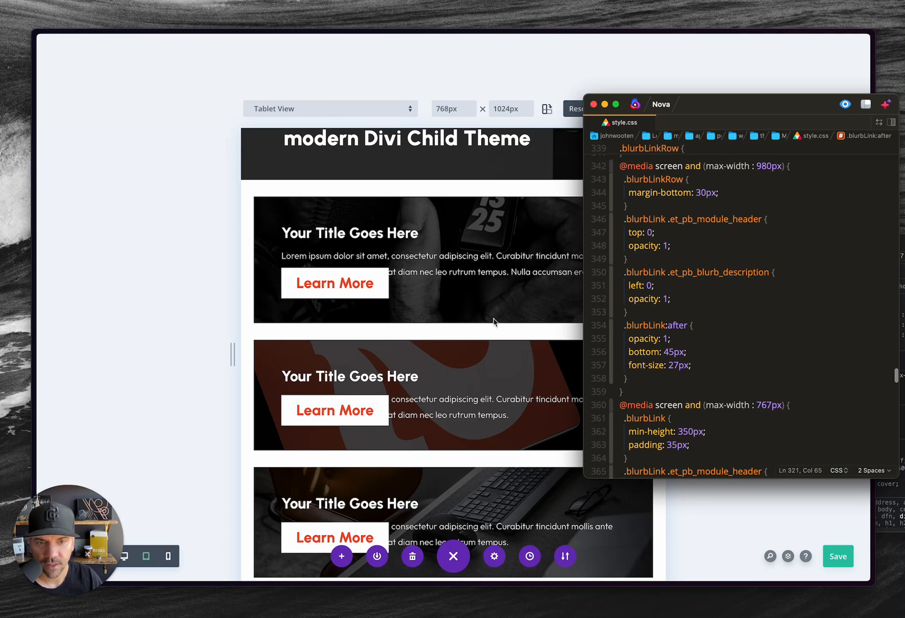
pyautogui.scroll(-2, 493, 317)
pyautogui.scroll(3, 433, 154)
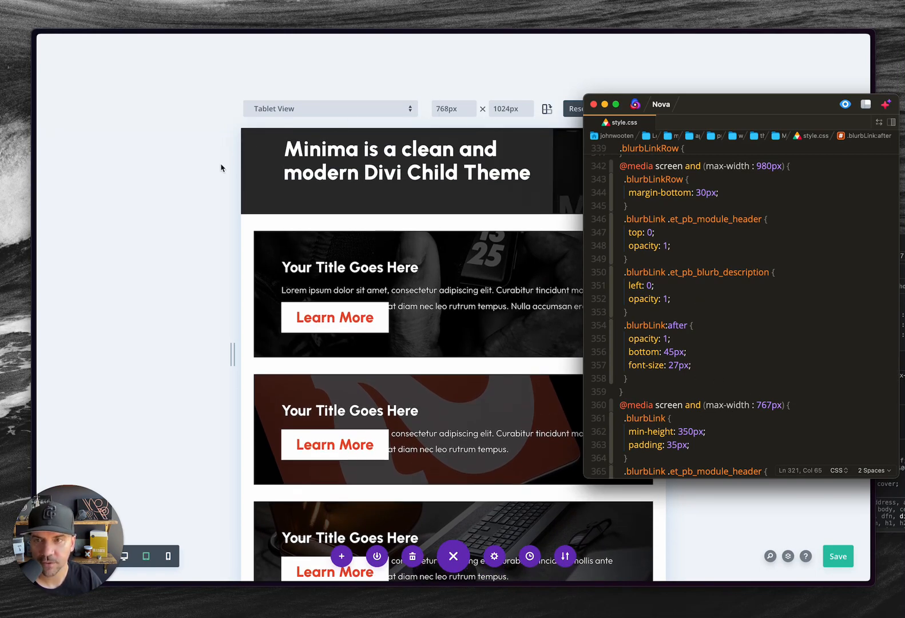
pyautogui.click(224, 256)
pyautogui.hotkey('ctrl', 'Tab')
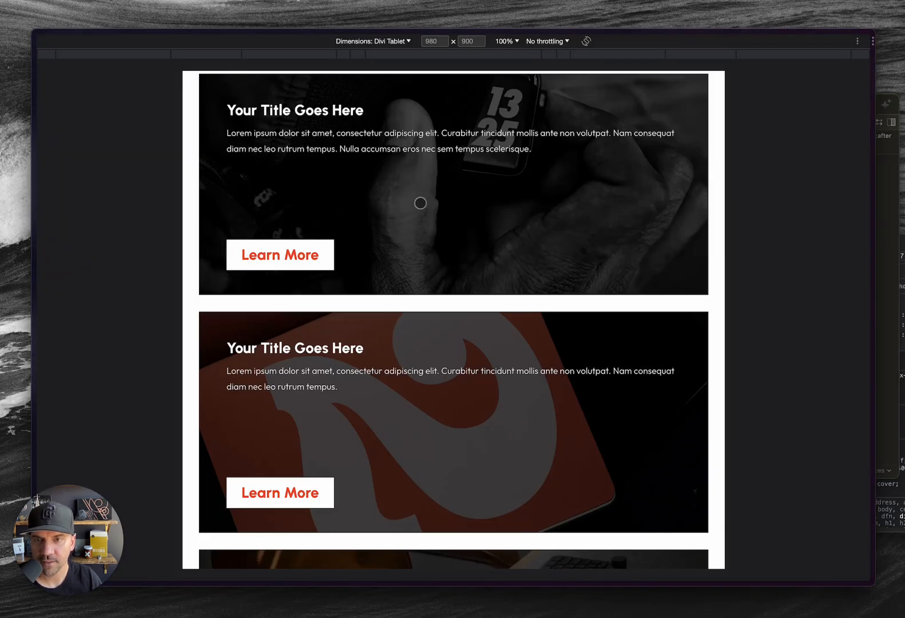
# Switch the device emulation to iPad at 100% zoom and view the stacked blurb links.
pyautogui.moveTo(713, 230); pyautogui.dragTo(699, 283)
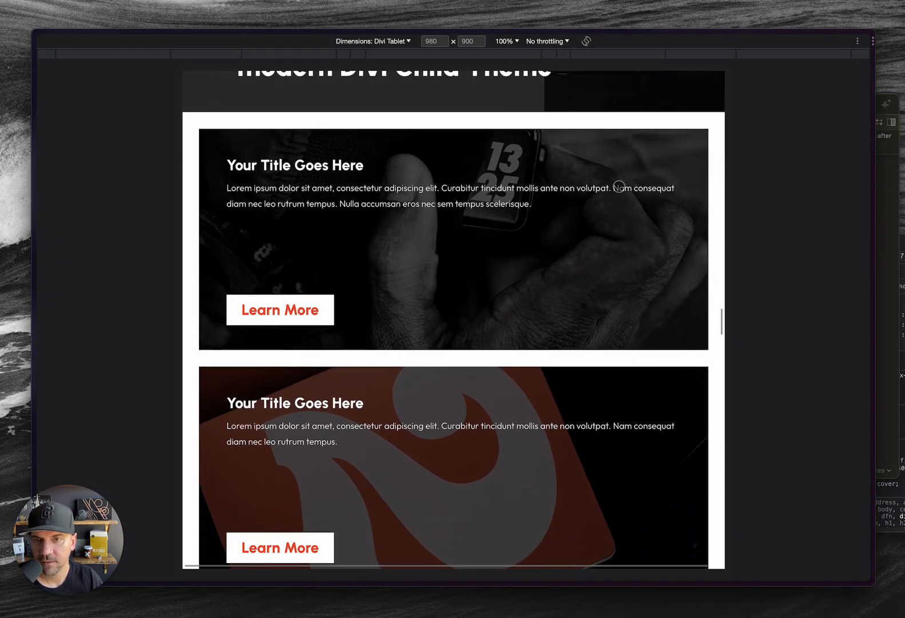
pyautogui.click(395, 41)
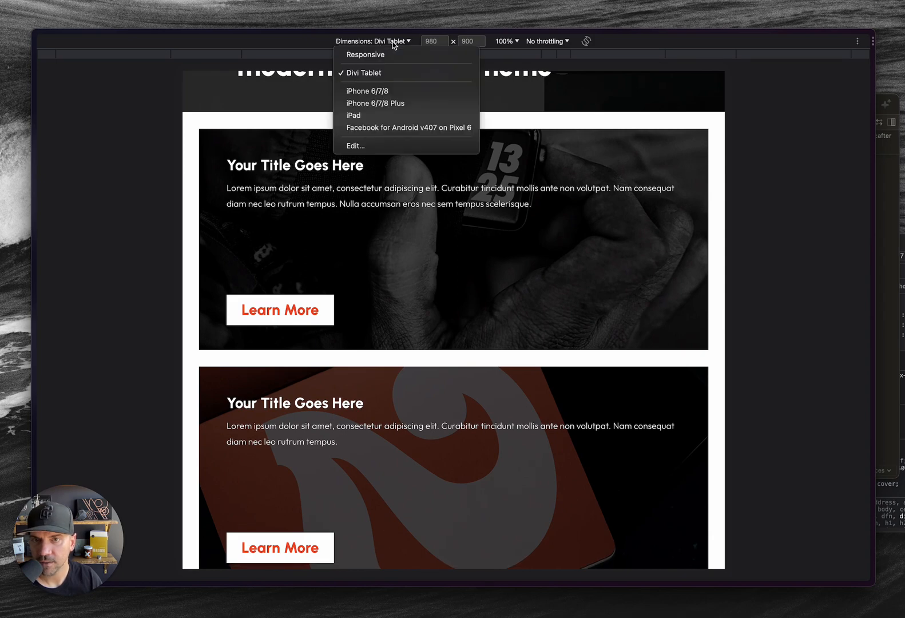
pyautogui.click(383, 115)
pyautogui.click(507, 41)
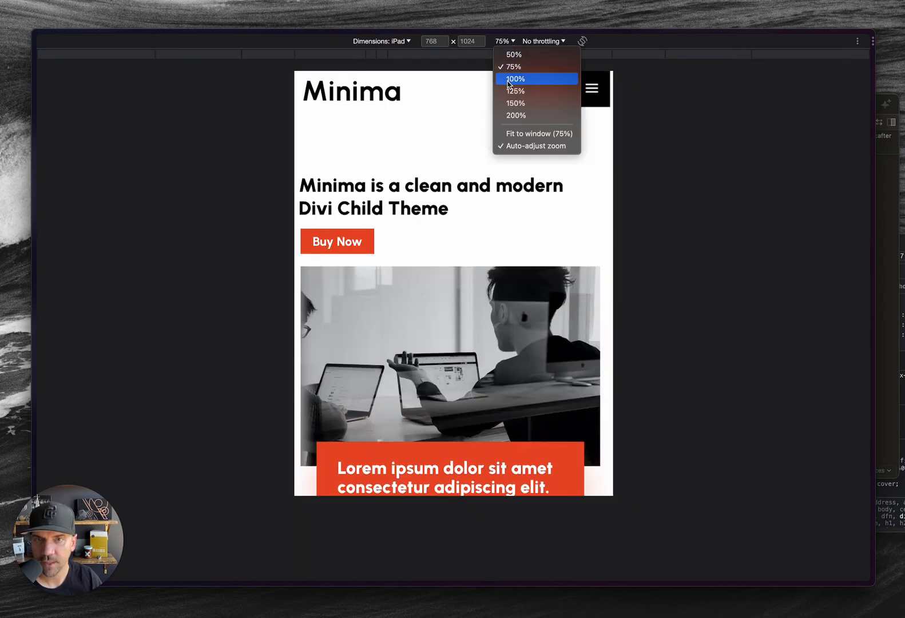
pyautogui.click(507, 79)
pyautogui.moveTo(456, 308); pyautogui.dragTo(456, 107)
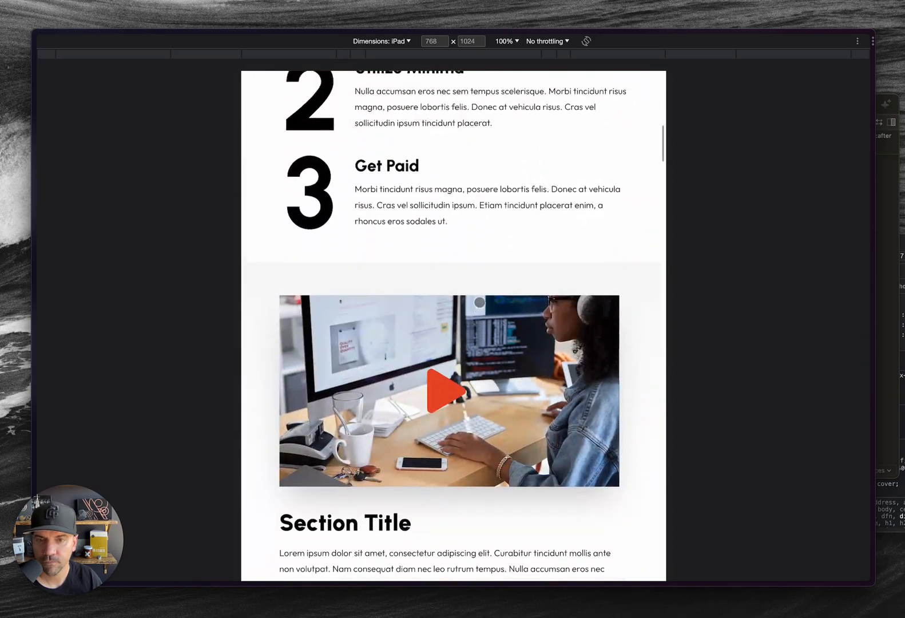
pyautogui.moveTo(497, 516); pyautogui.dragTo(499, 108)
pyautogui.moveTo(490, 316); pyautogui.dragTo(490, 107)
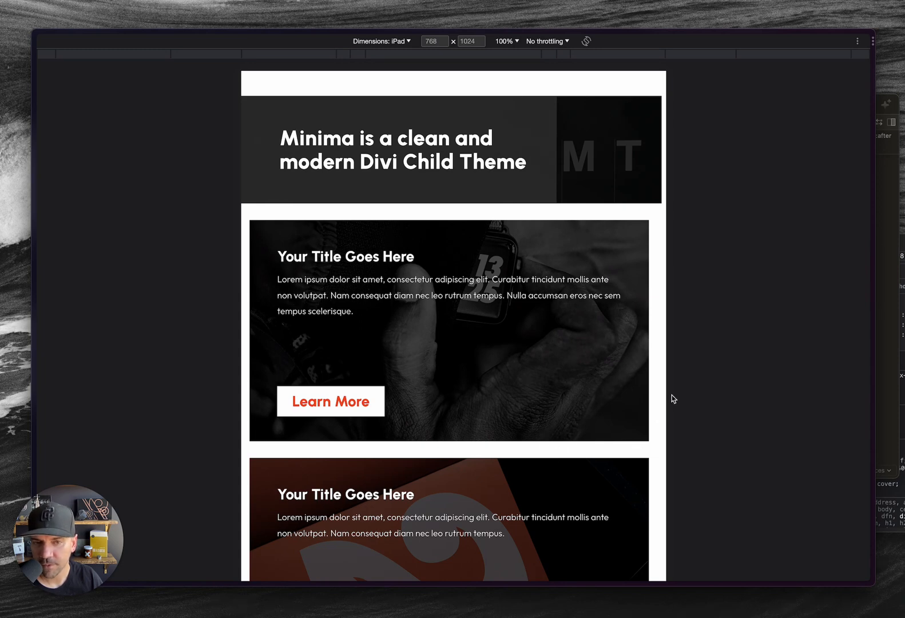
# Emulate the page as an iPhone 6/7/8 and examine the .blurbLink height and padding rule in Nova's 767px media query.
pyautogui.click(395, 42)
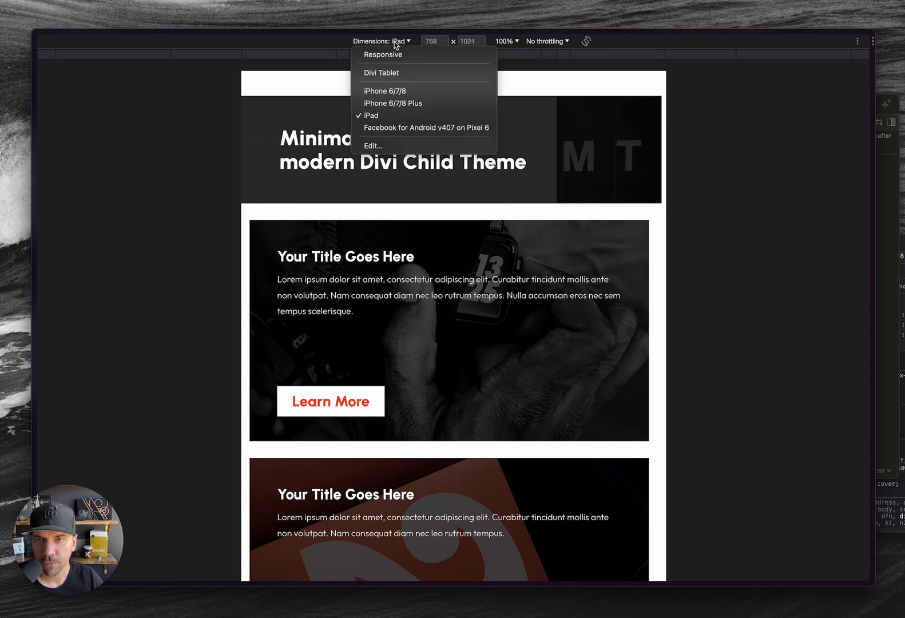
pyautogui.click(404, 93)
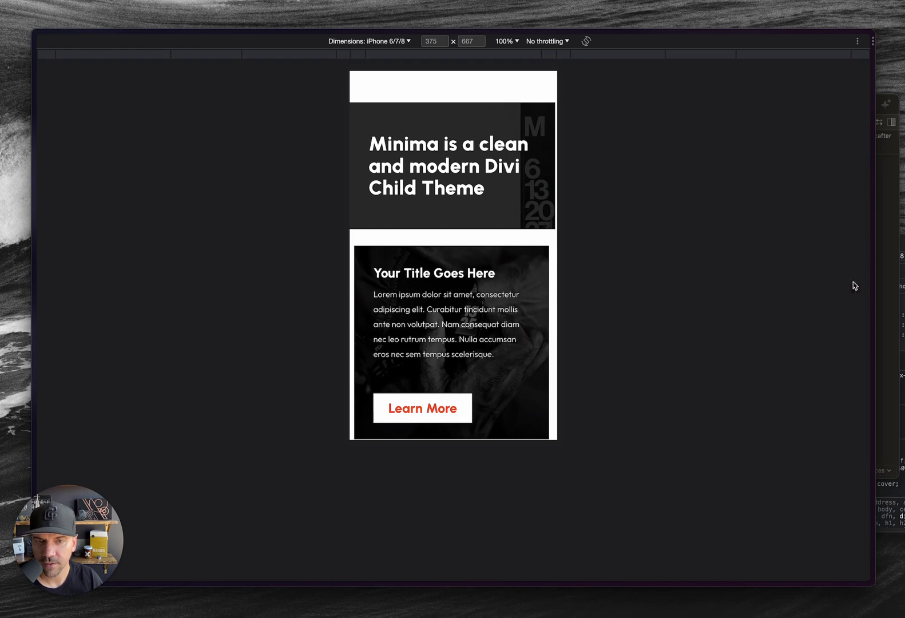
pyautogui.click(893, 219)
pyautogui.scroll(-2, 721, 392)
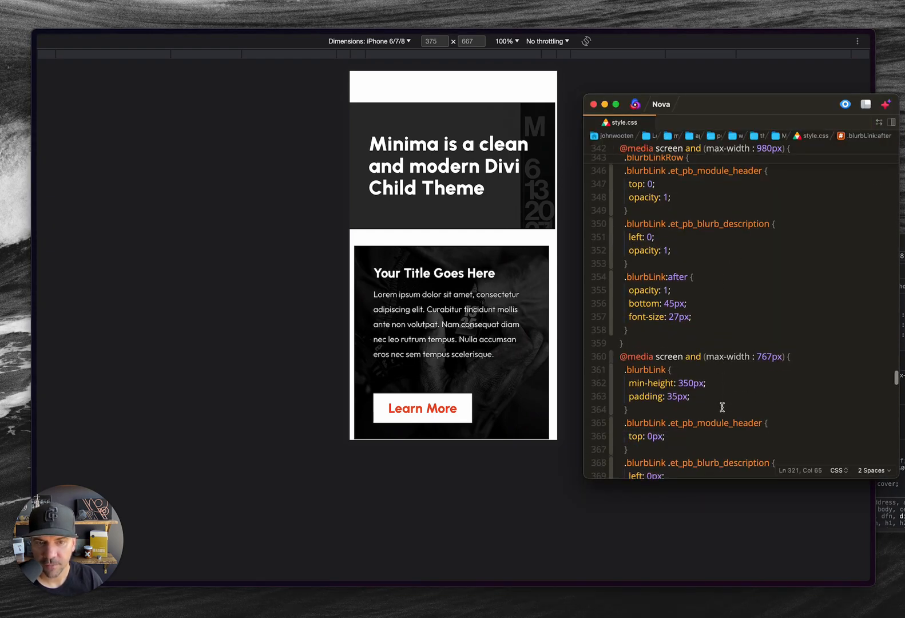
pyautogui.click(630, 384)
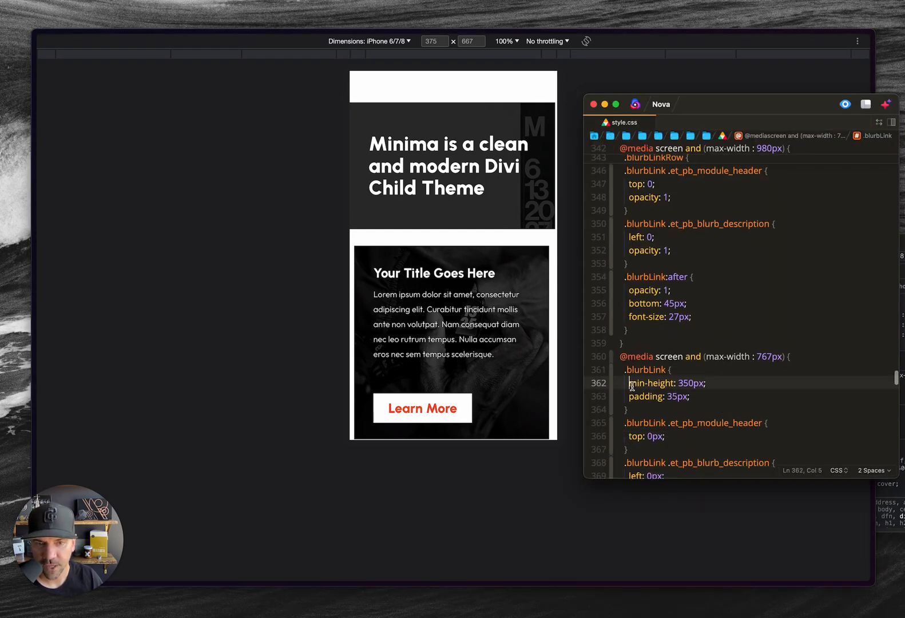
pyautogui.click(709, 382)
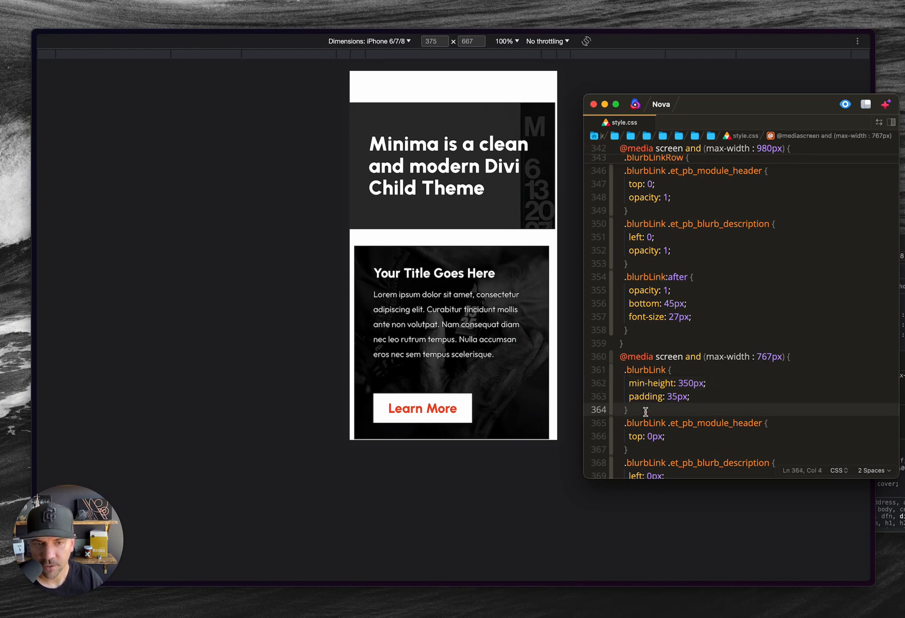
# Try copying the .blurbLink rule with min-height 350px and padding 35px into the 980px media query, below .blurbLinkRow.
pyautogui.moveTo(642, 409); pyautogui.dragTo(625, 376)
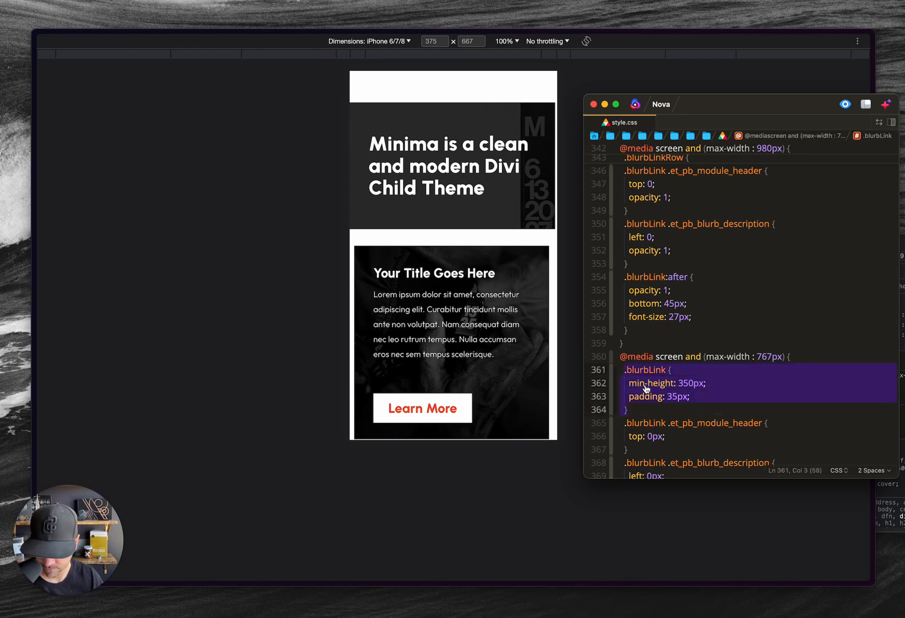
pyautogui.scroll(3, 698, 313)
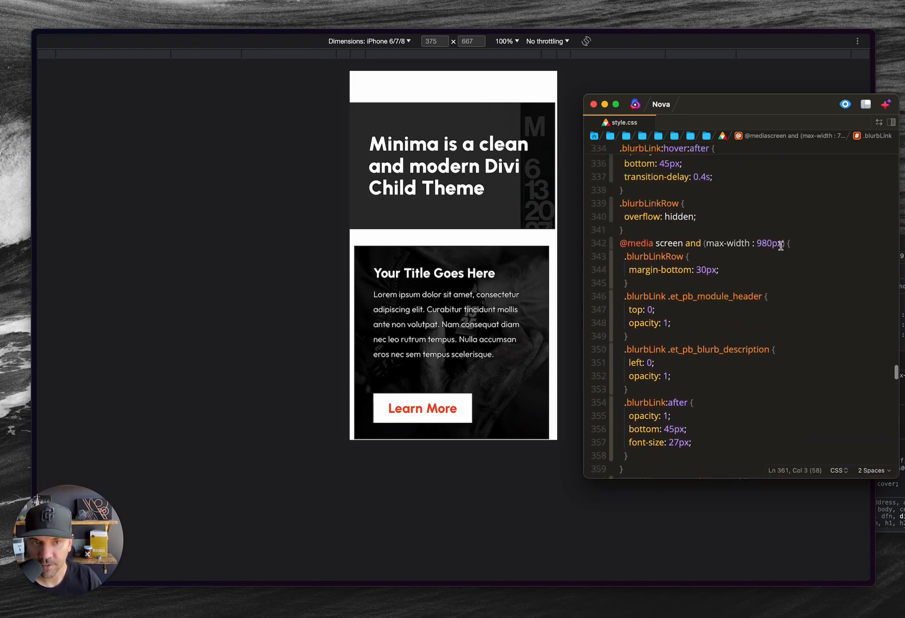
pyautogui.click(664, 280)
pyautogui.press('Return')
pyautogui.write('.blurbLink {     min-height: 350px;     padding: 35px;   }')
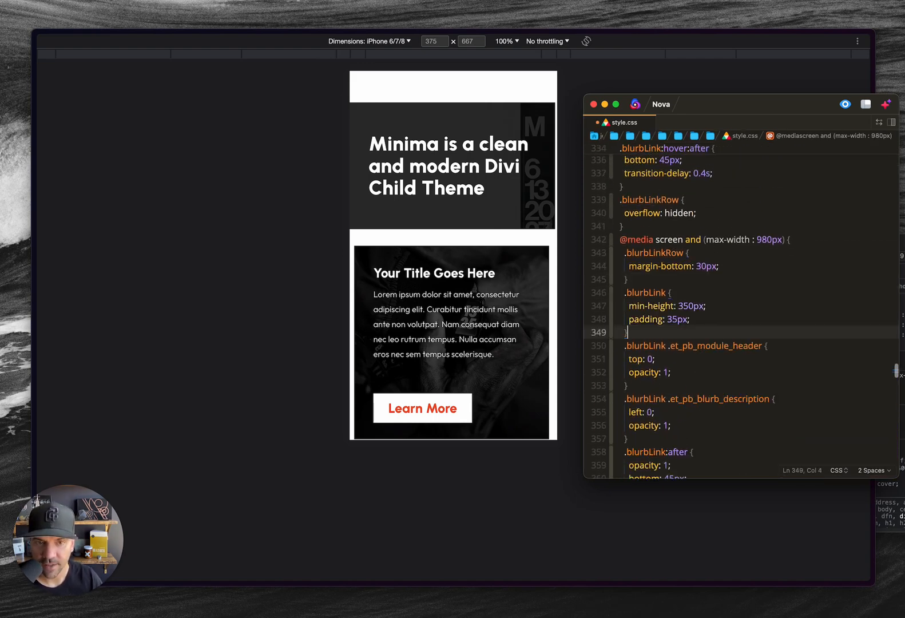
# Remove the padding line and the rest of the copied .blurbLink rule from the 980px media query.
pyautogui.moveTo(696, 318); pyautogui.dragTo(707, 309)
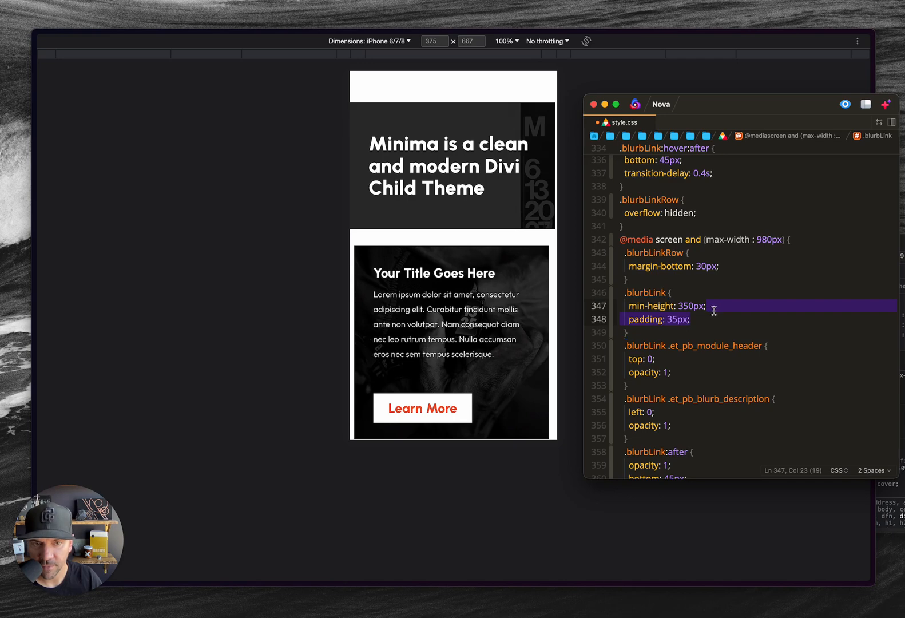
pyautogui.press('BackSpace')
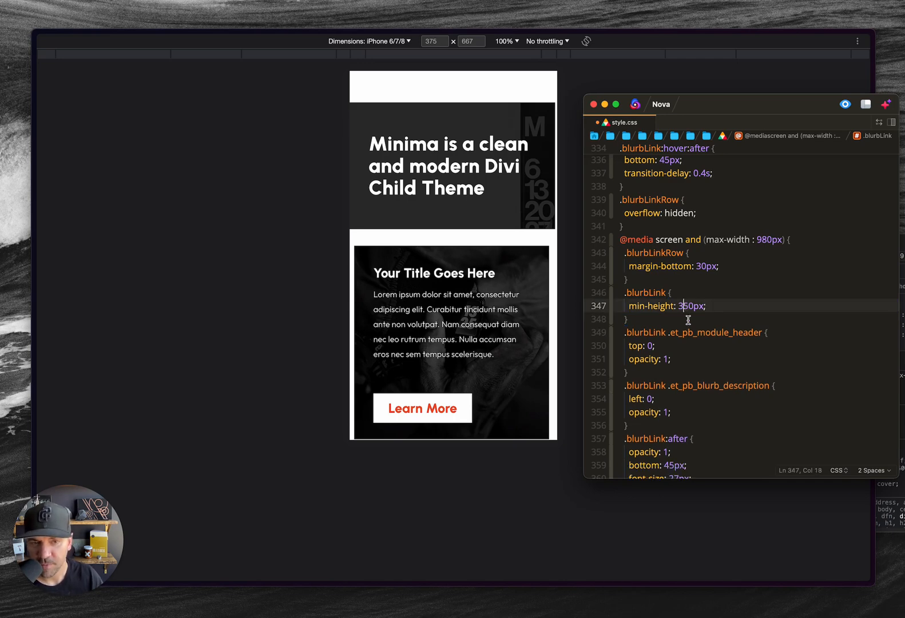
pyautogui.moveTo(639, 321); pyautogui.dragTo(637, 278)
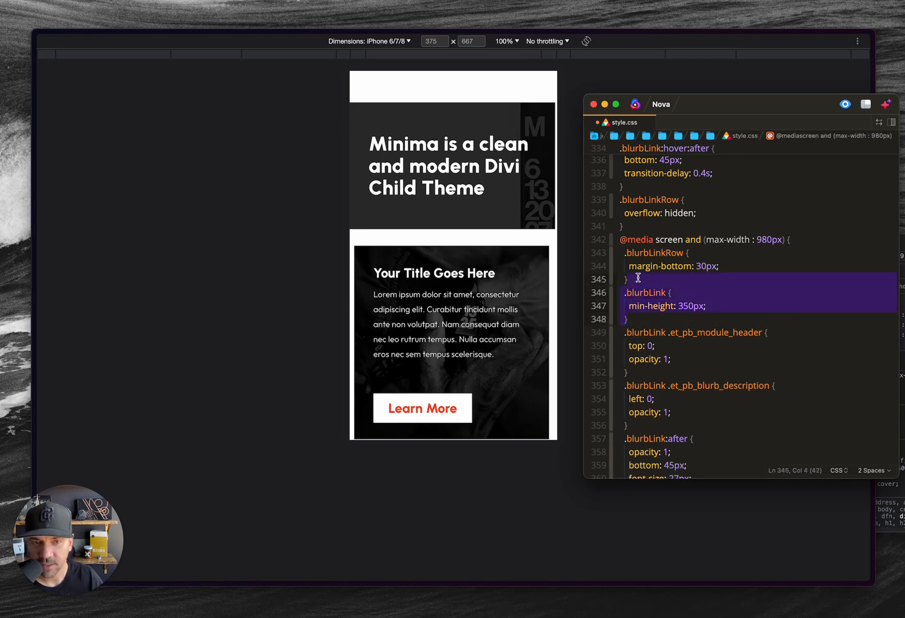
pyautogui.press('BackSpace')
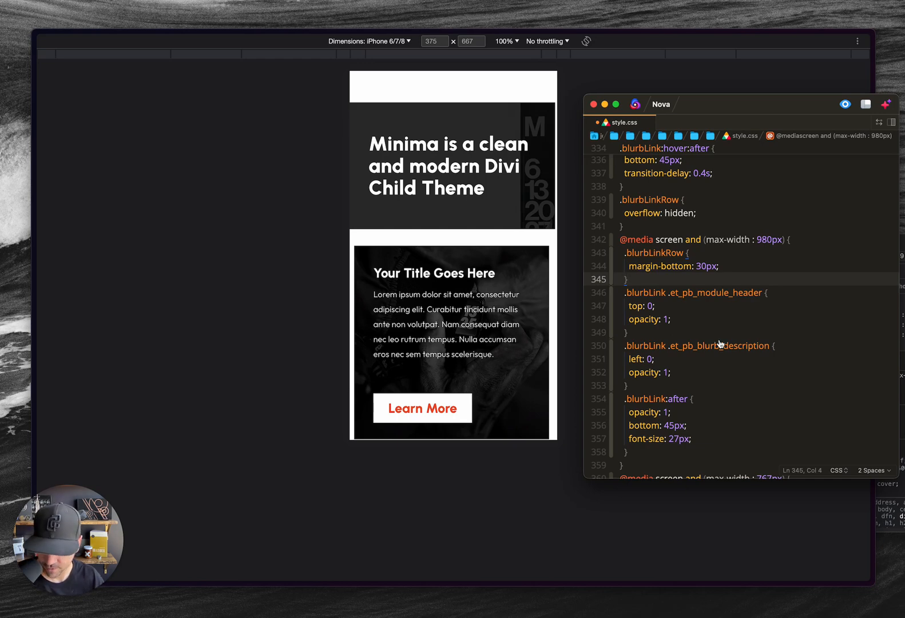
# Check the phone emulation in the browser and review the 980px and 767px media query rules in Nova.
pyautogui.click(498, 235)
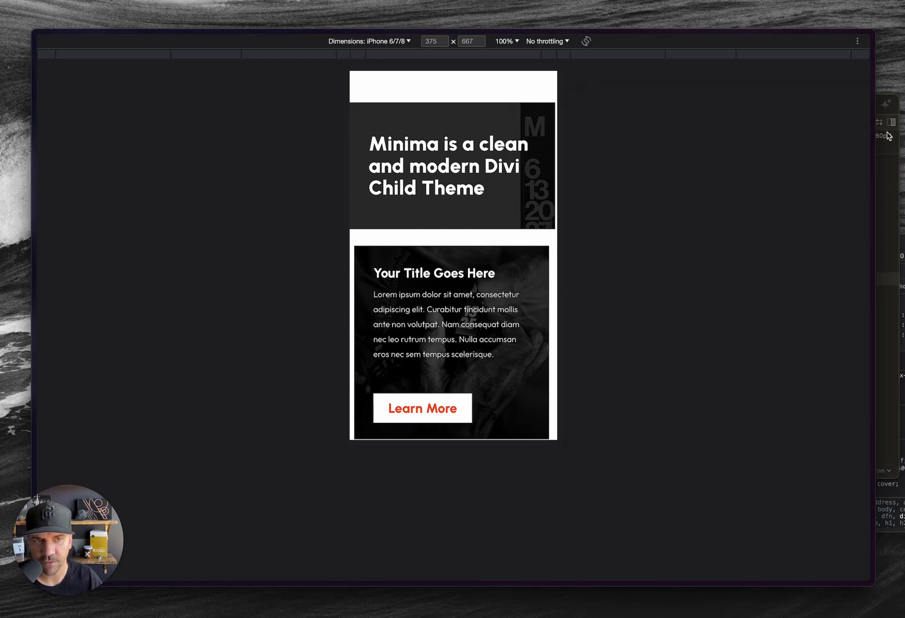
pyautogui.click(885, 245)
pyautogui.scroll(-5, 759, 328)
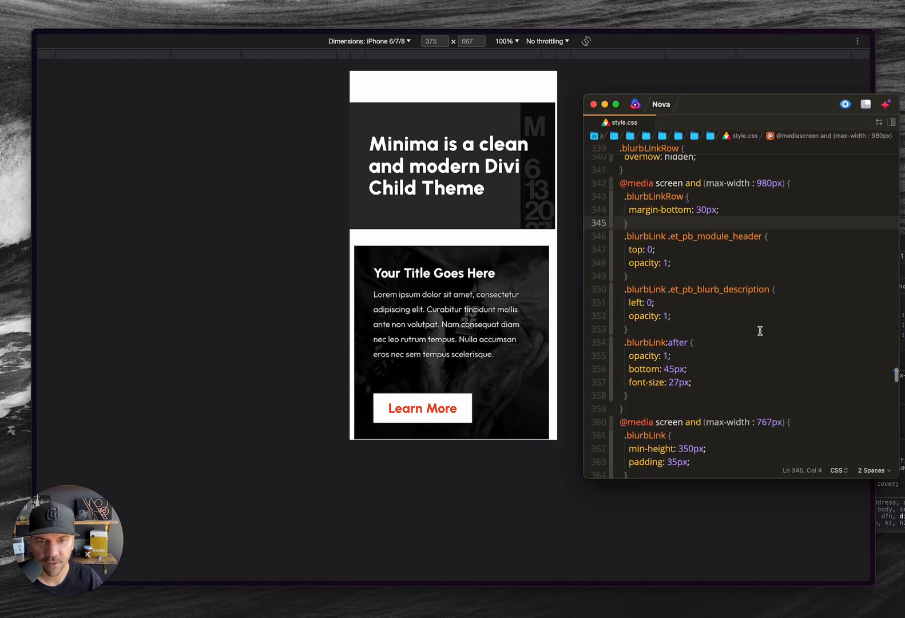
pyautogui.scroll(-8, 693, 357)
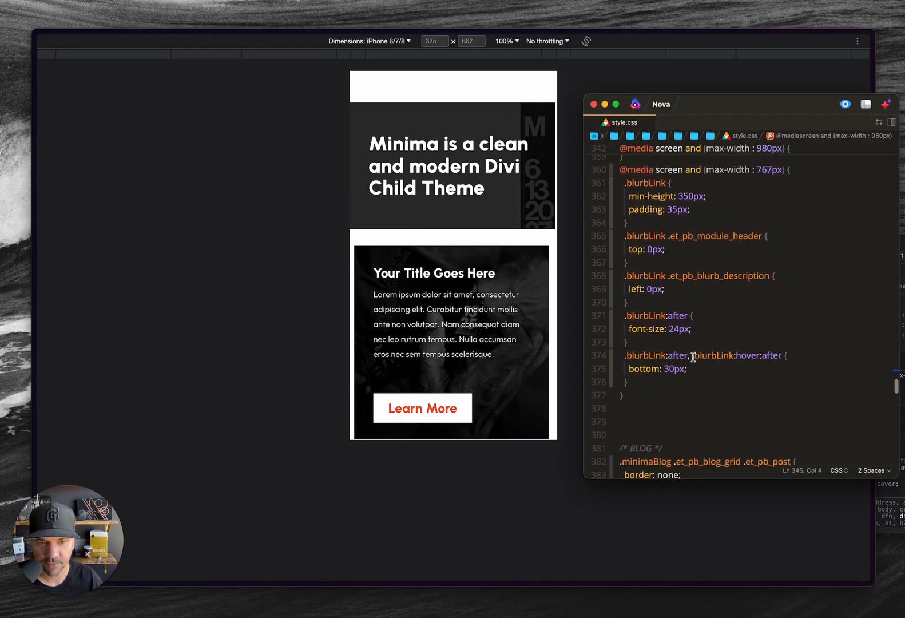
pyautogui.scroll(15, 691, 310)
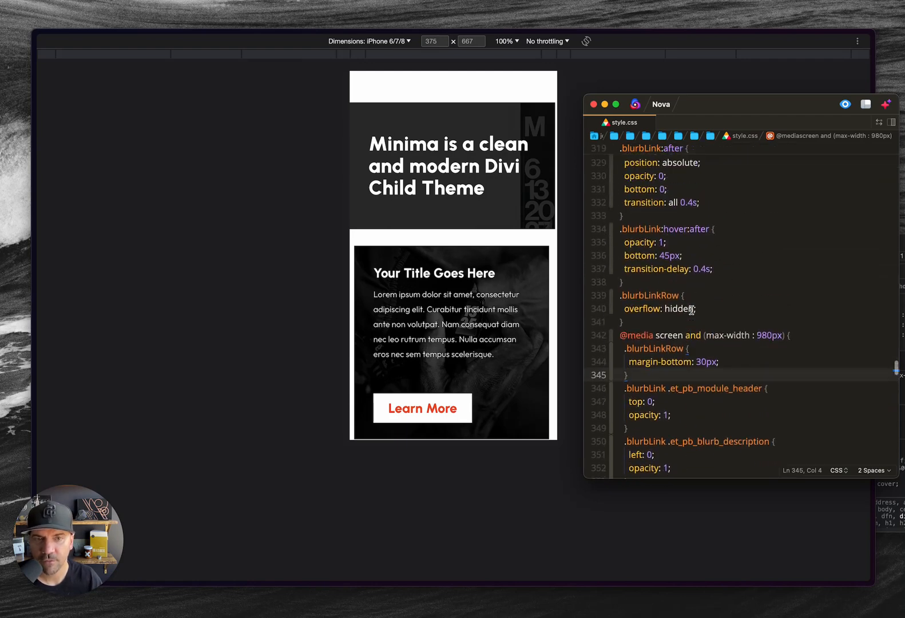